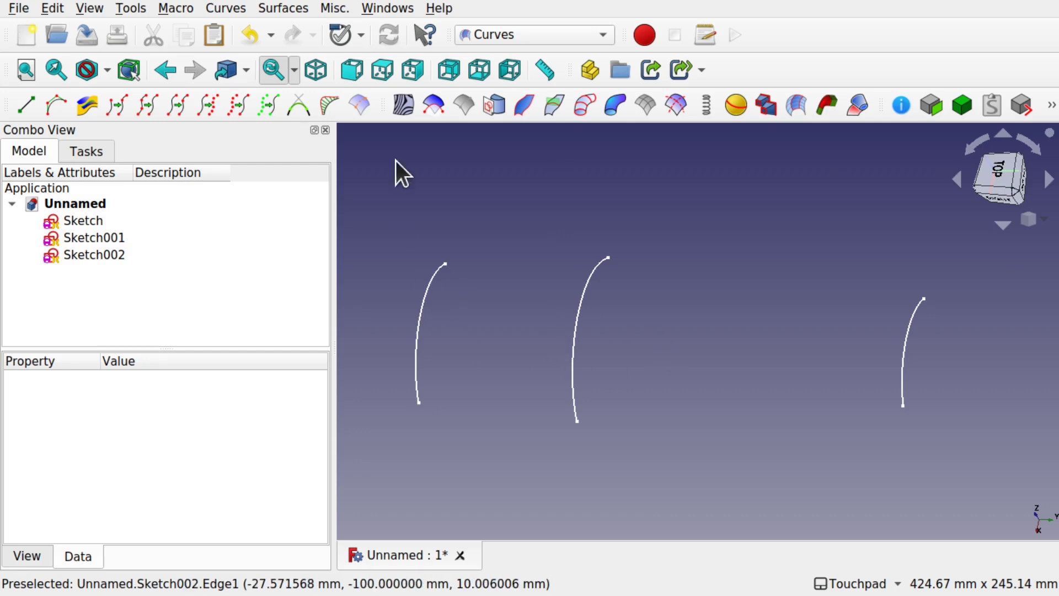
- Switch to the Part workbench and check which profile curves Sketch and Sketch001 correspond to
click(542, 38)
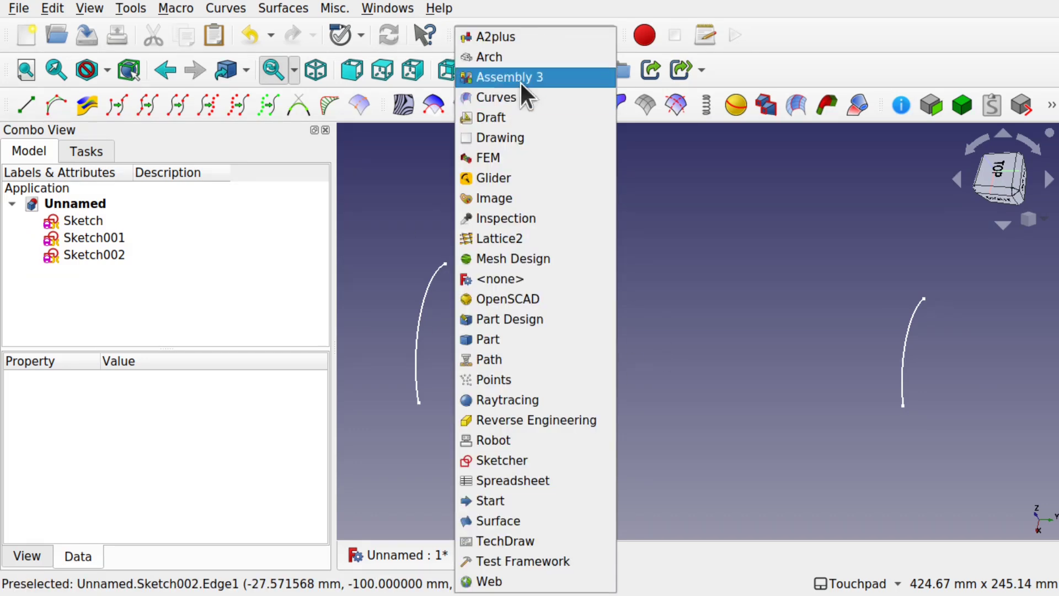
click(561, 337)
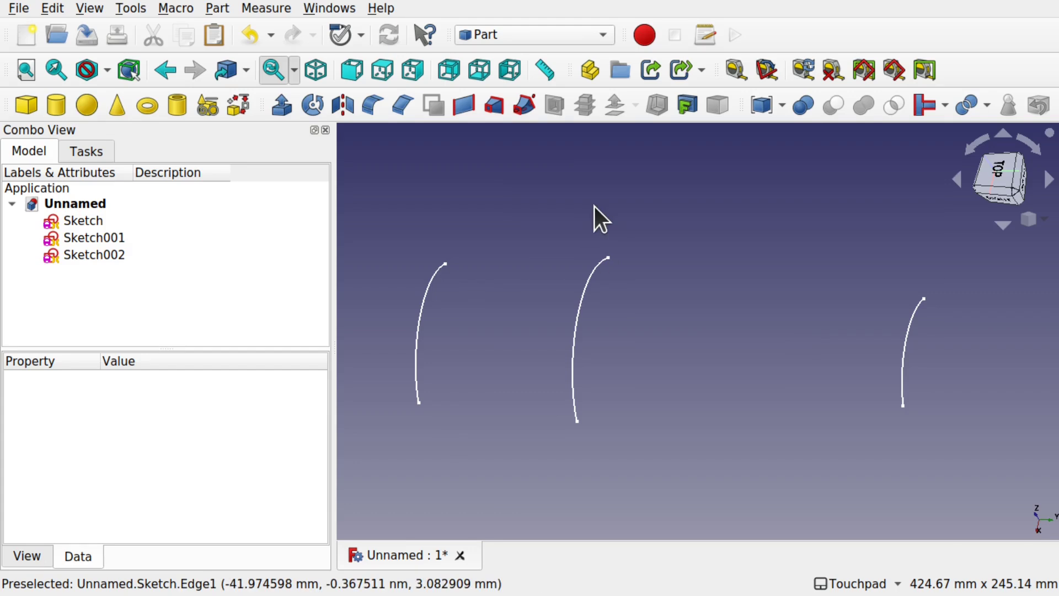
click(77, 220)
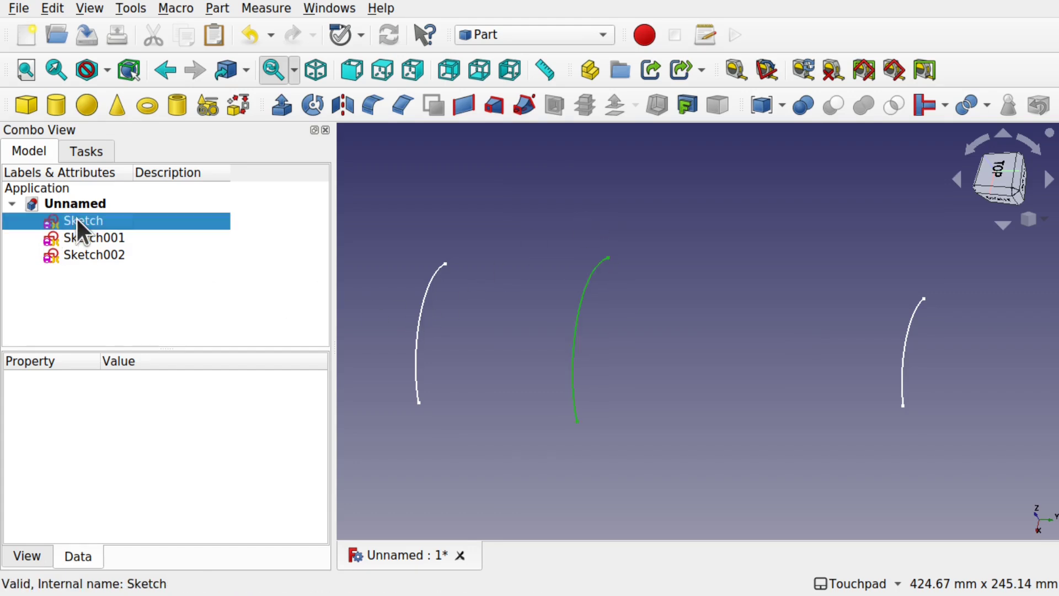
click(104, 239)
alt+drag(655, 402, 747, 366)
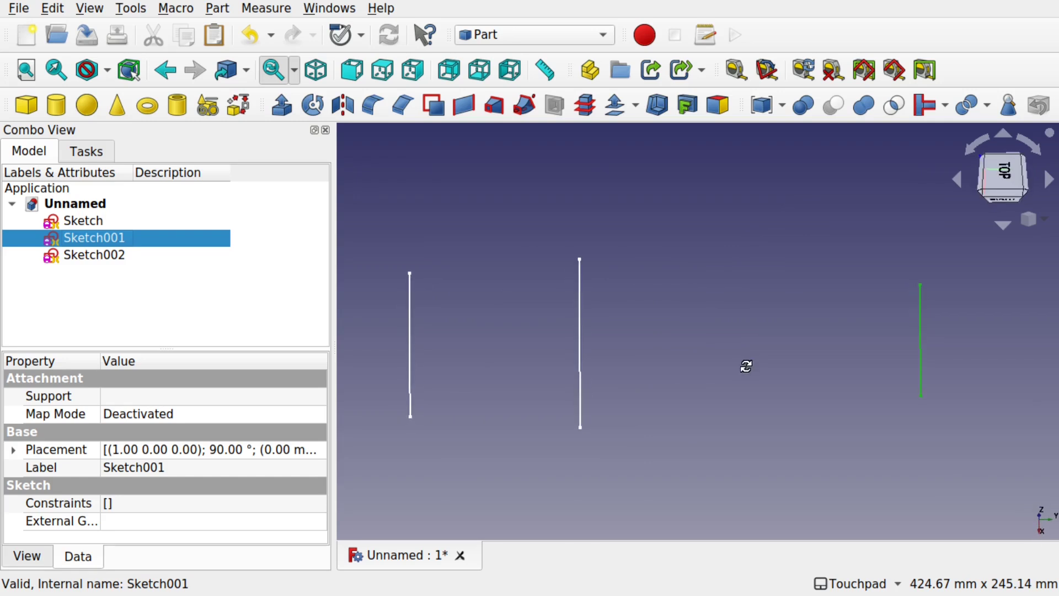
click(647, 279)
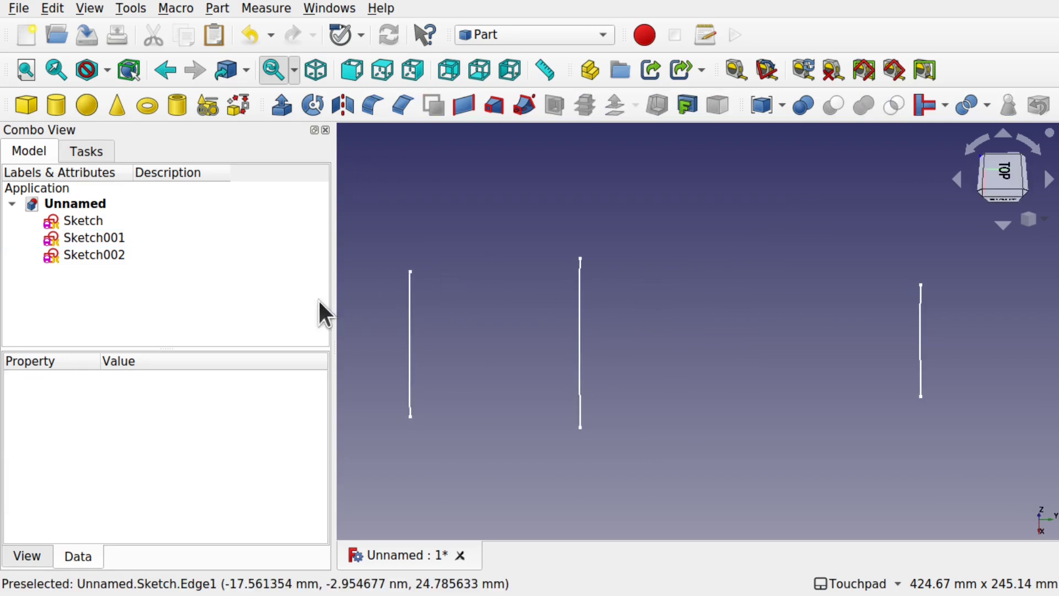
- Loft a surface through the profiles Sketch001, Sketch and Sketch002, in that order
click(108, 222)
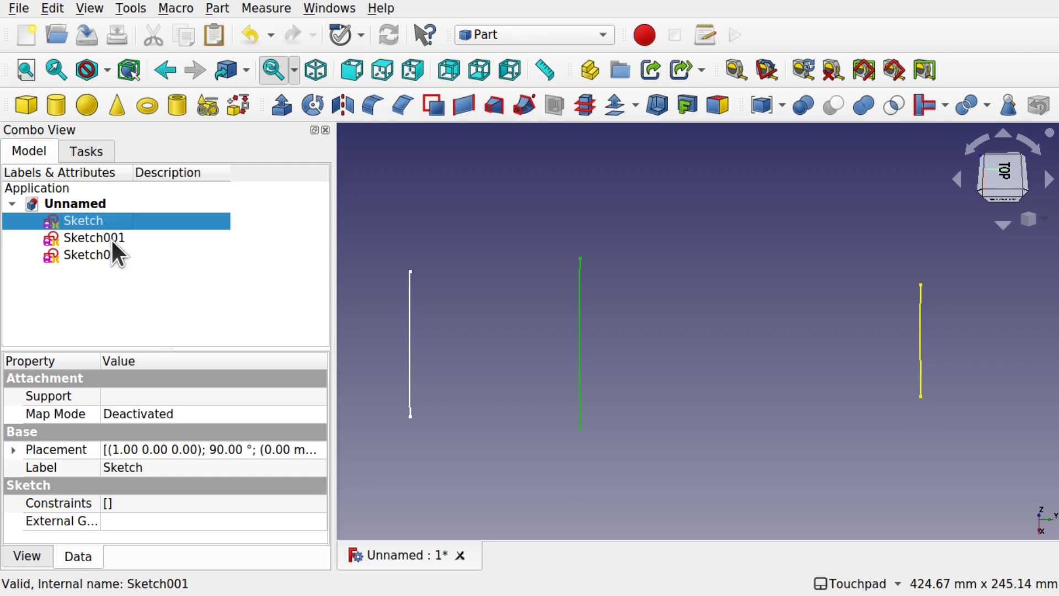
click(494, 109)
click(71, 286)
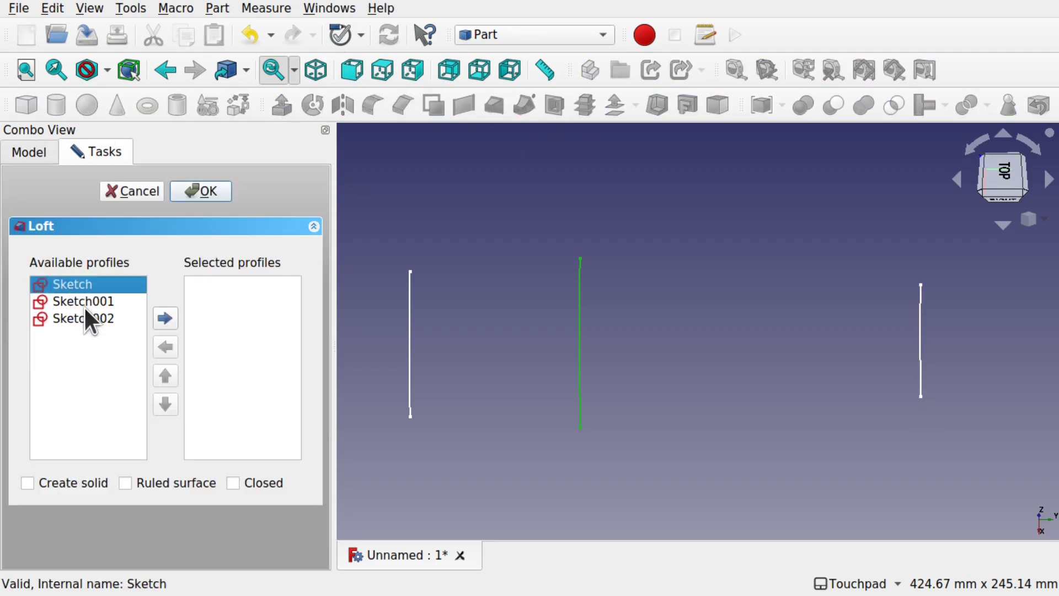
click(84, 306)
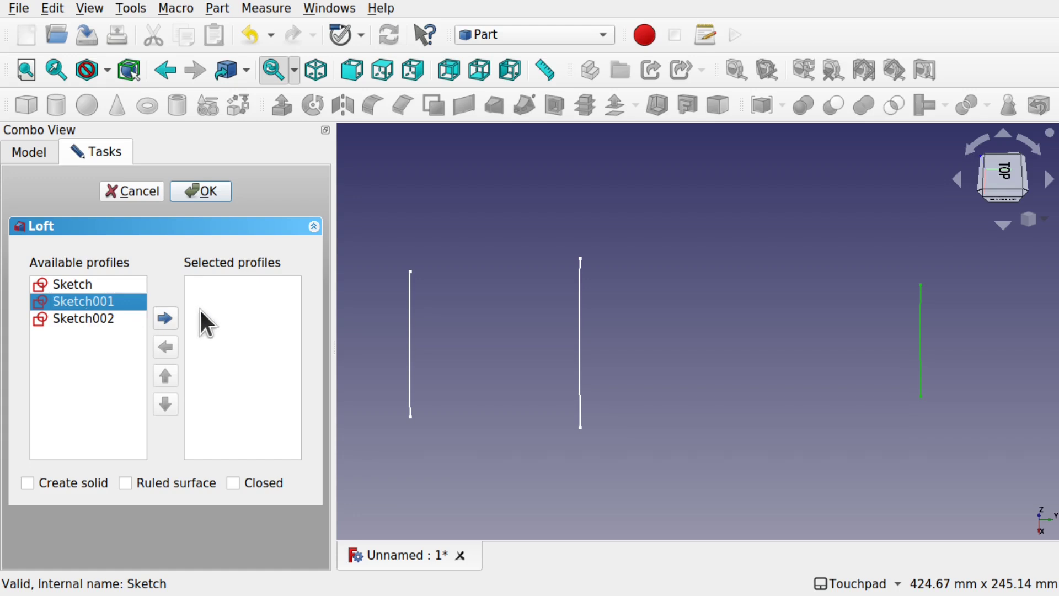
click(164, 317)
click(97, 302)
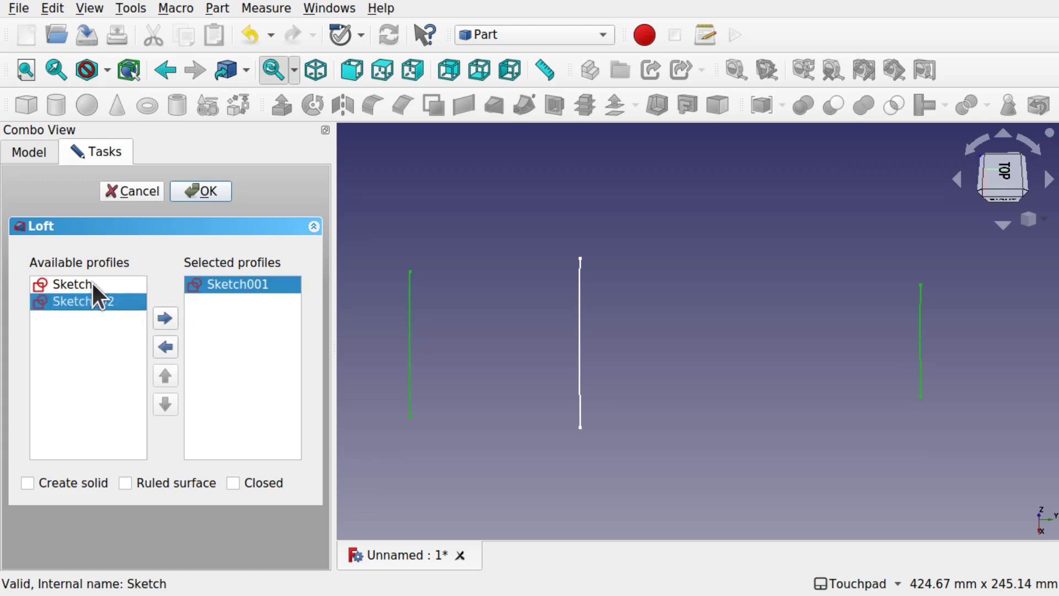
click(94, 284)
click(165, 319)
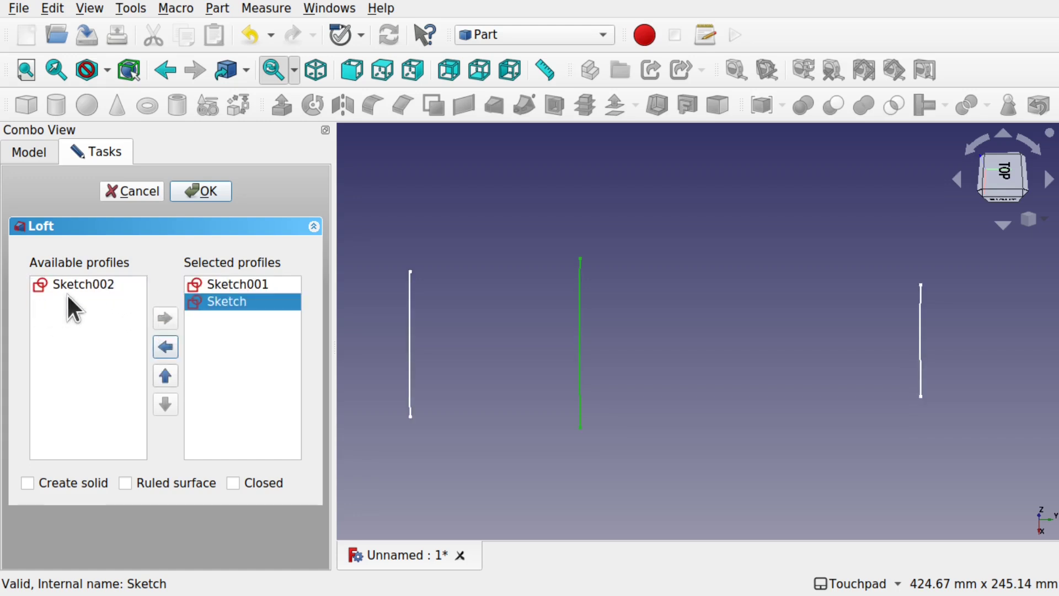
click(77, 286)
click(165, 316)
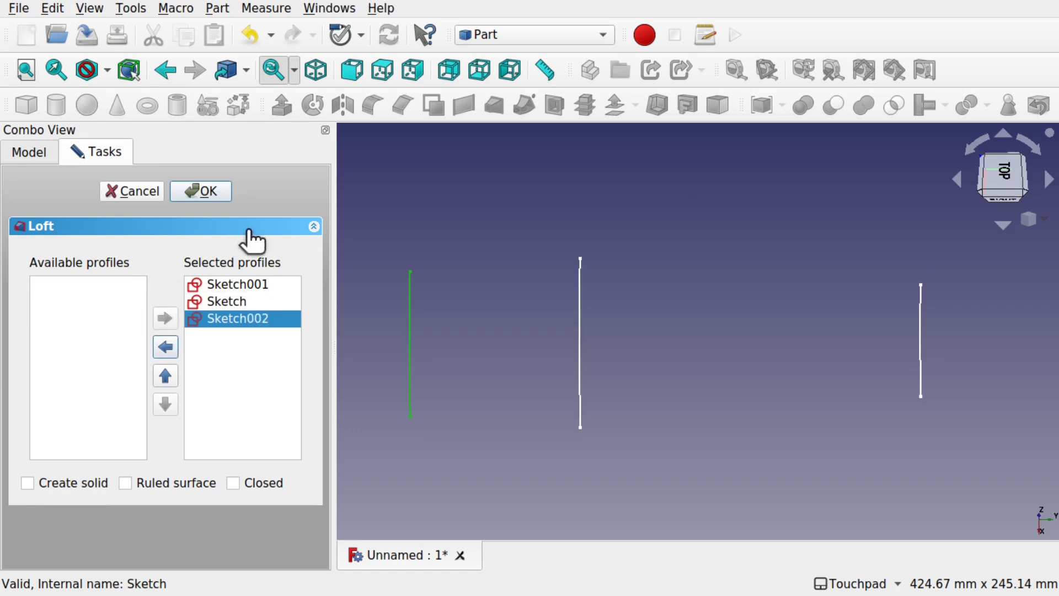
click(208, 194)
- Offset the lofted surface by 4.10 mm with Fill offset enabled to make a thick curved shell
alt+drag(676, 373, 620, 348)
click(628, 338)
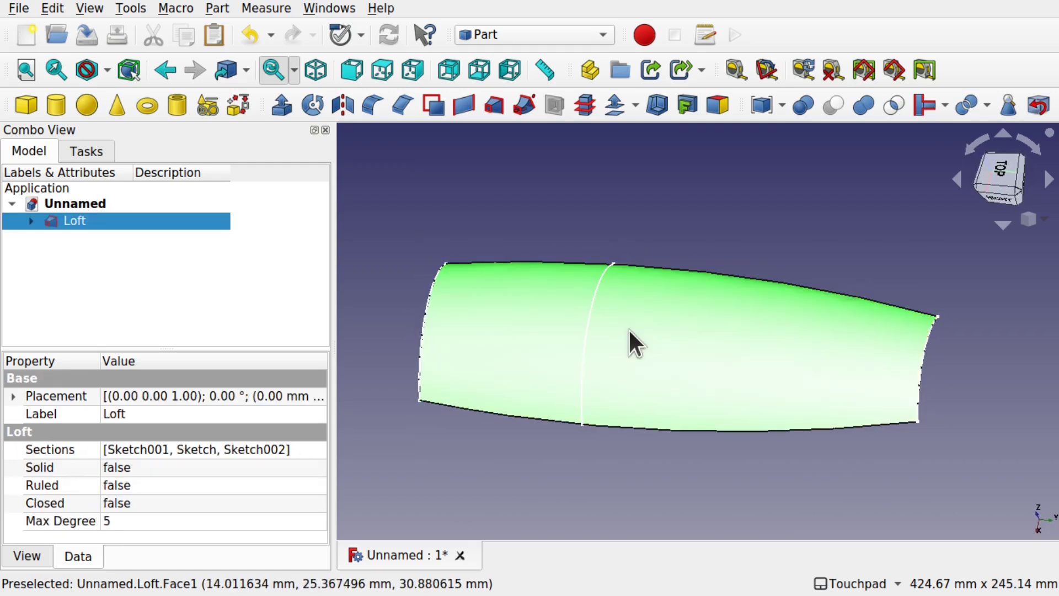
click(613, 107)
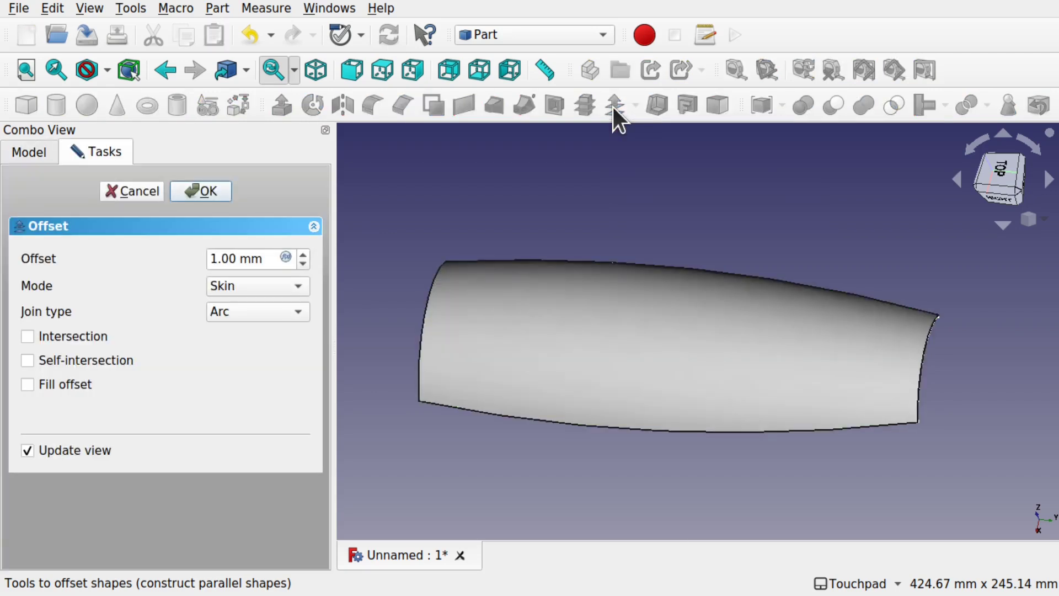
alt+drag(598, 335, 496, 237)
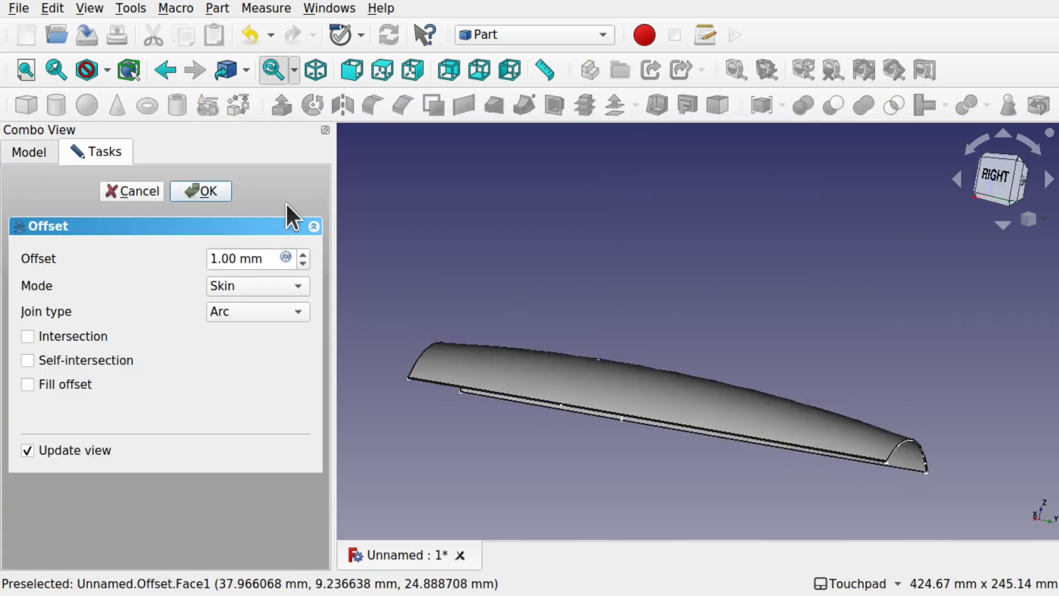
scroll(300, 251, up, 20)
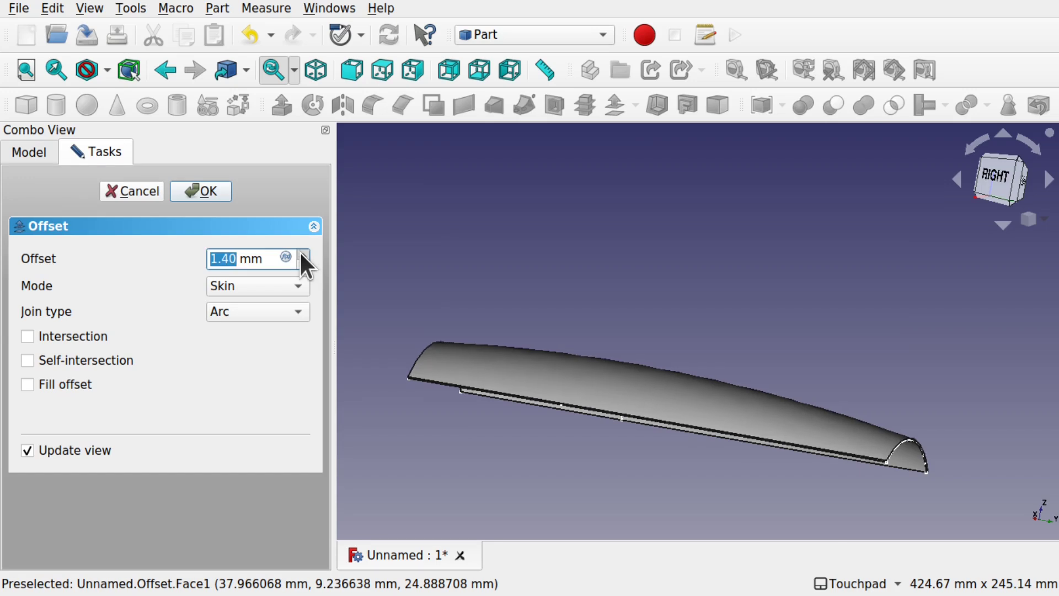
scroll(300, 251, up, 5)
alt+drag(419, 309, 515, 345)
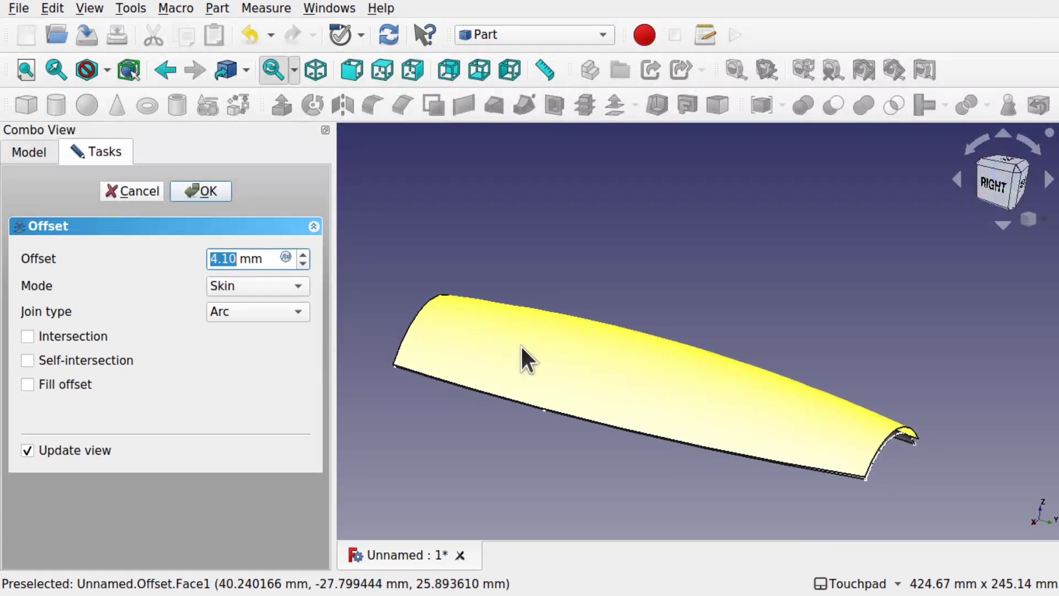
click(36, 383)
alt+drag(419, 353, 861, 400)
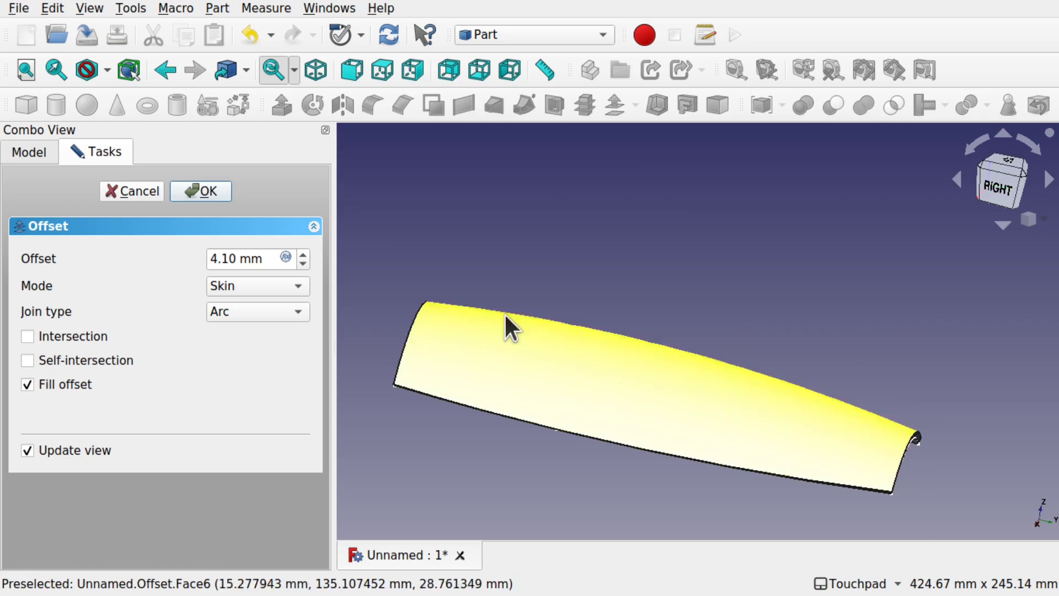
click(200, 192)
- Hide the original Loft nested under the Offset object, leaving only the thick shell displayed
alt+drag(574, 269, 704, 395)
click(31, 221)
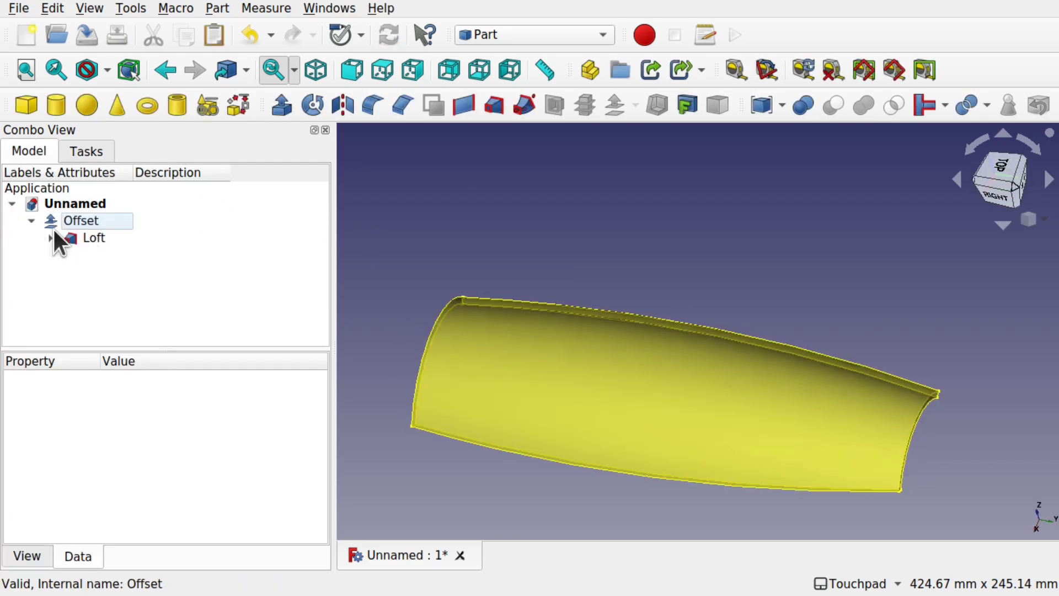
click(89, 237)
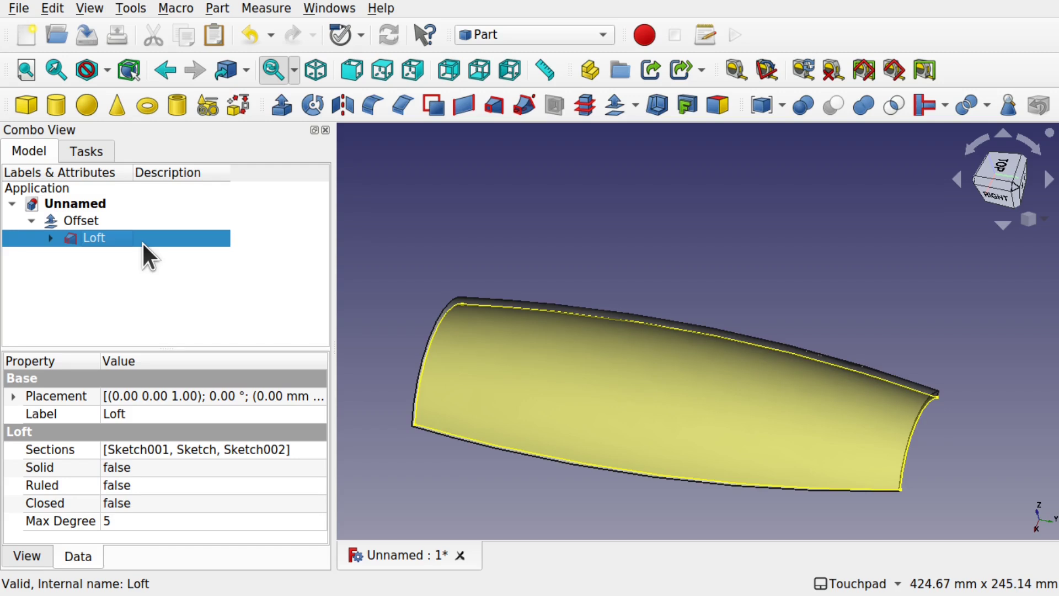
key(space)
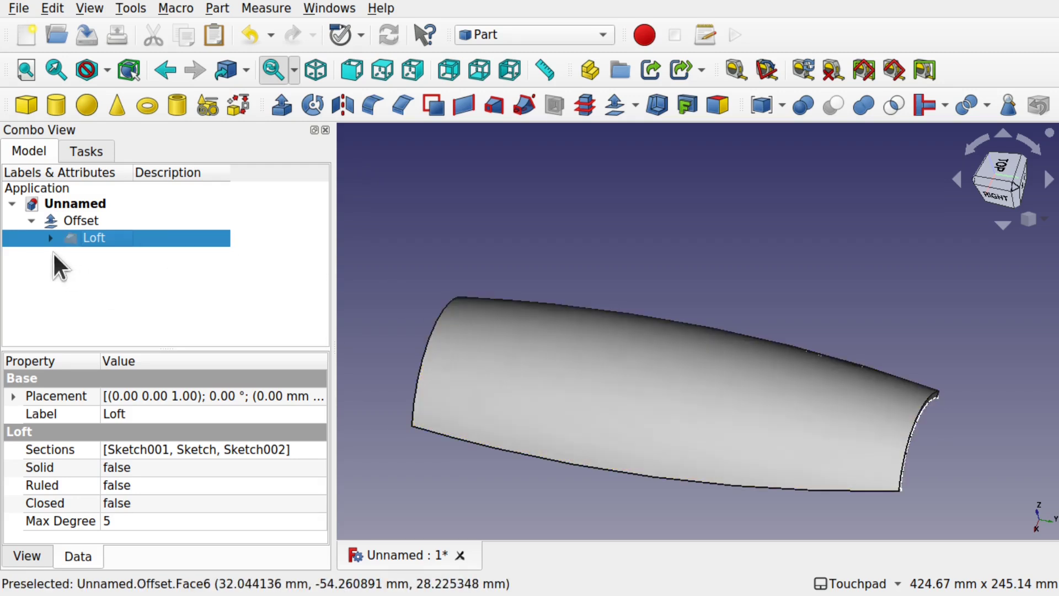
alt+drag(641, 407, 504, 333)
click(130, 269)
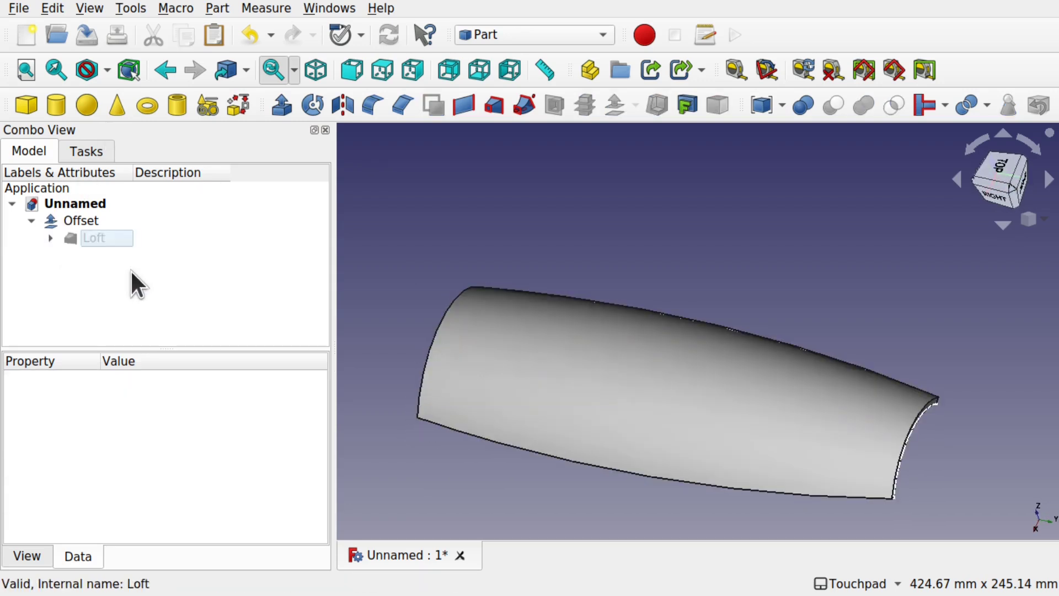
- Switch to the Draft workbench, view the shell from the top, and set the working plane to Top (XY)
click(538, 38)
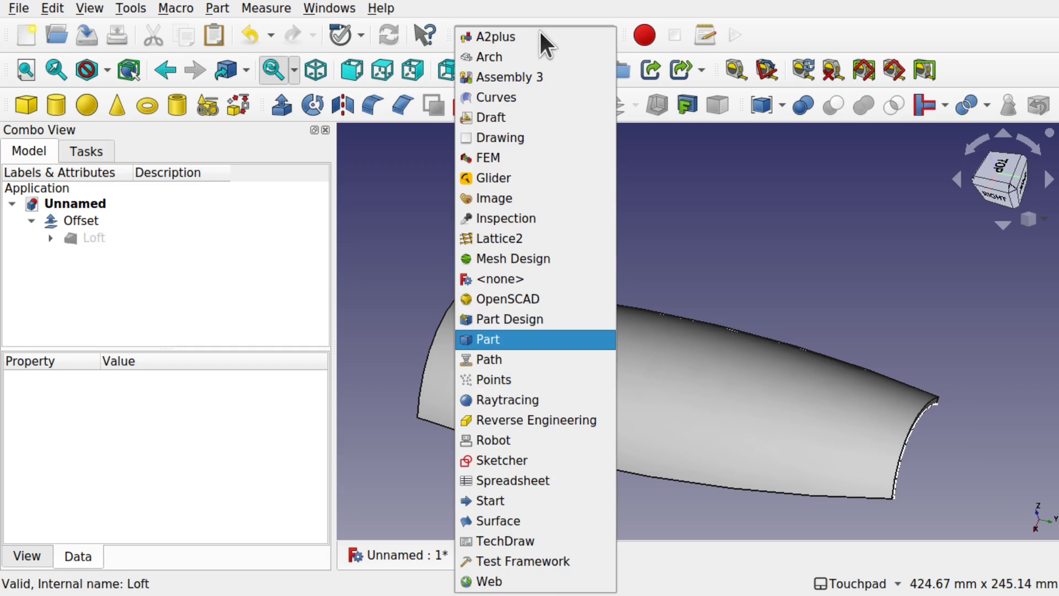
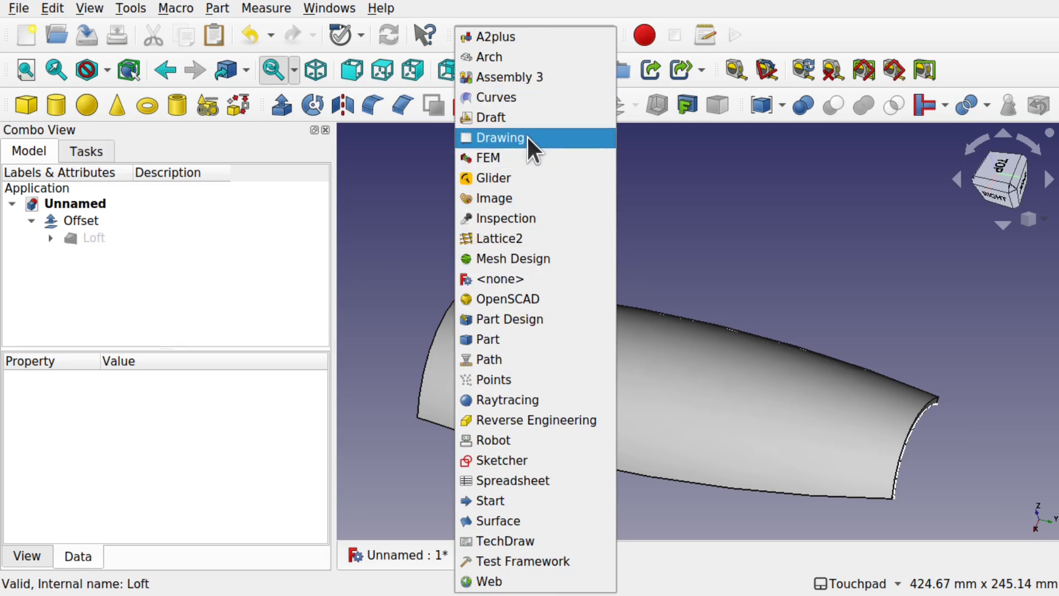
click(535, 119)
middle_drag(705, 243, 876, 219)
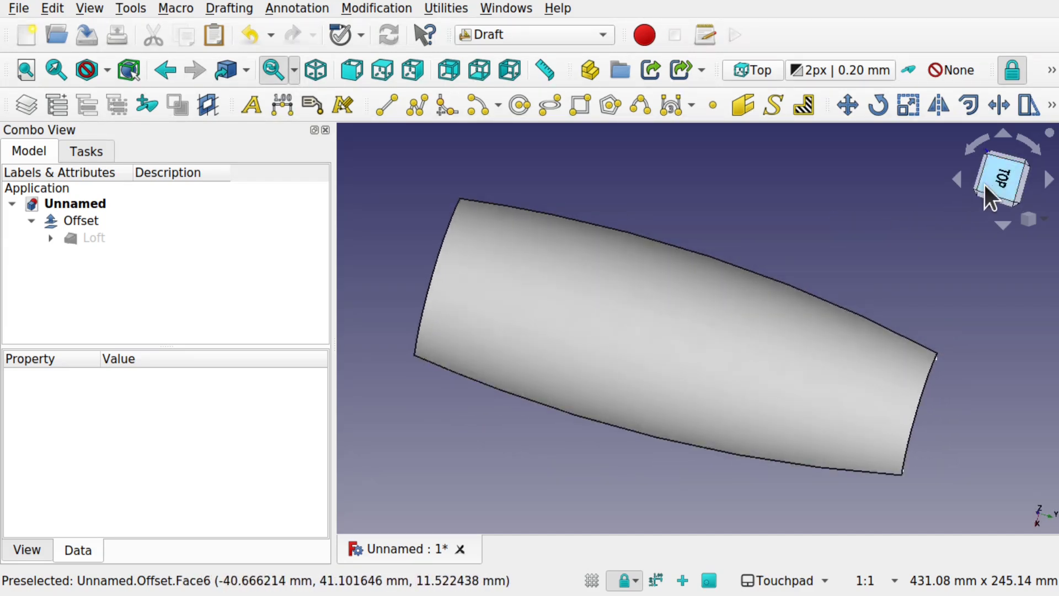
click(1000, 178)
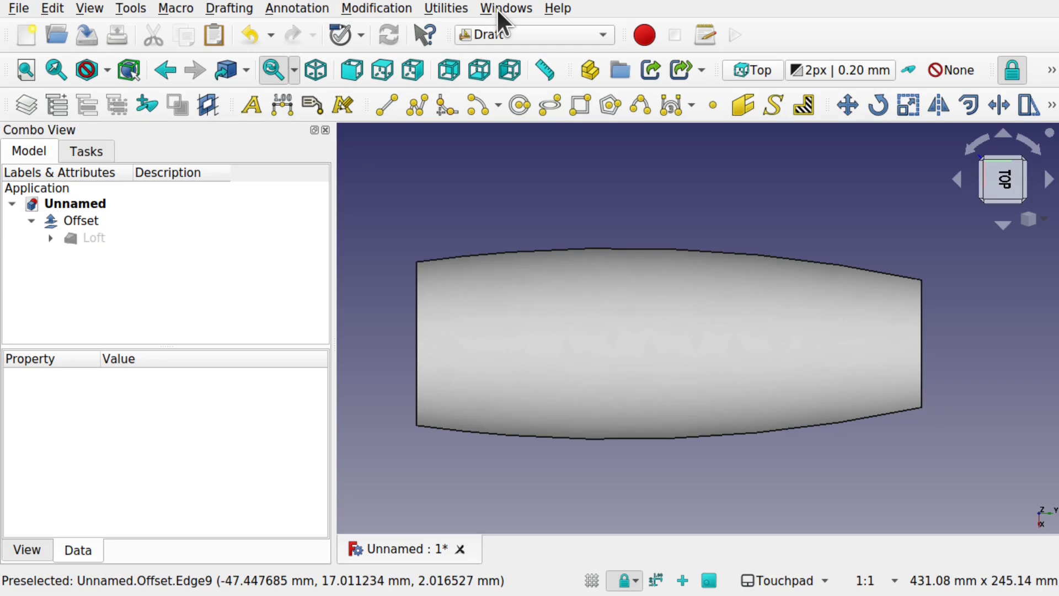
click(448, 10)
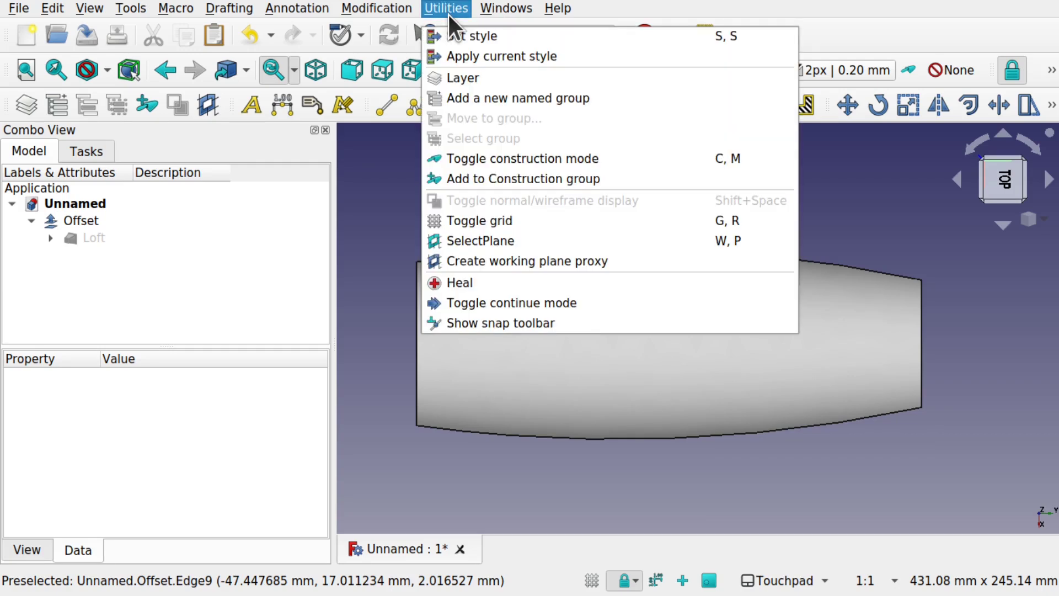
click(489, 236)
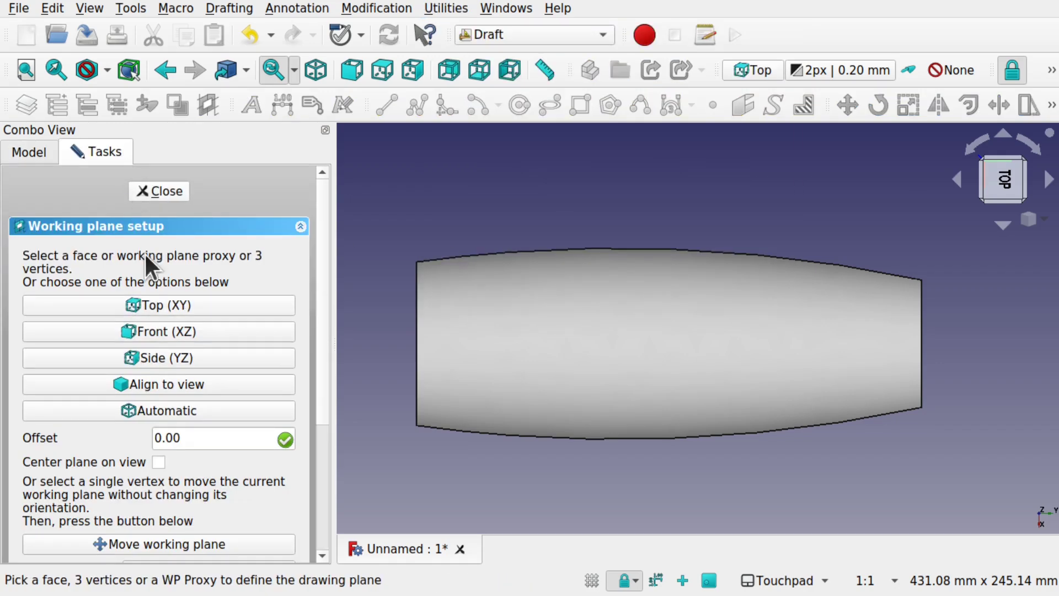
click(202, 304)
- Show the working plane grid and hide the Offset shell to expose the three profile sketches
alt+drag(688, 335, 701, 201)
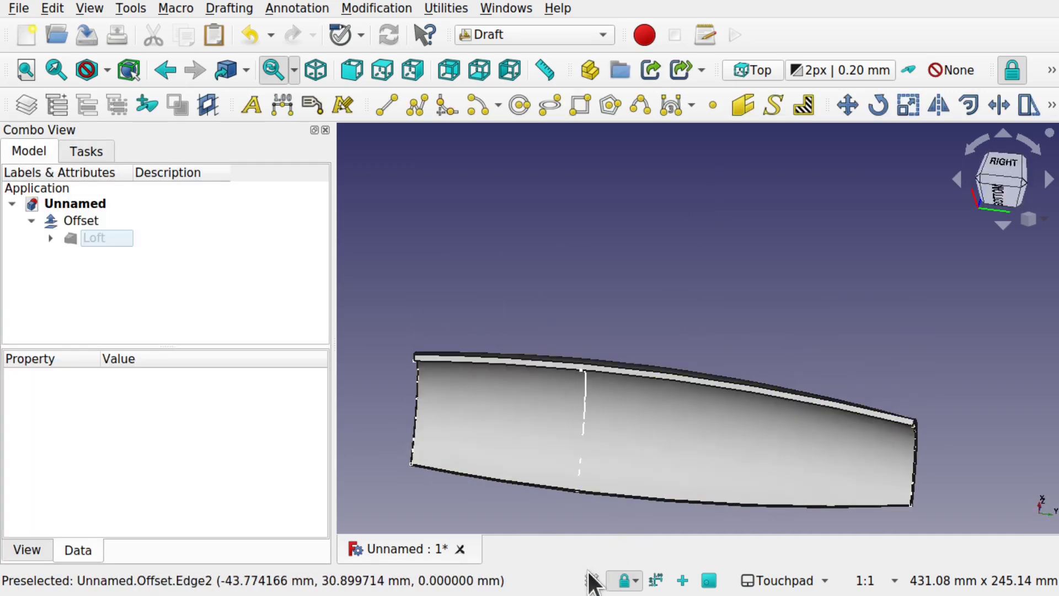
click(592, 580)
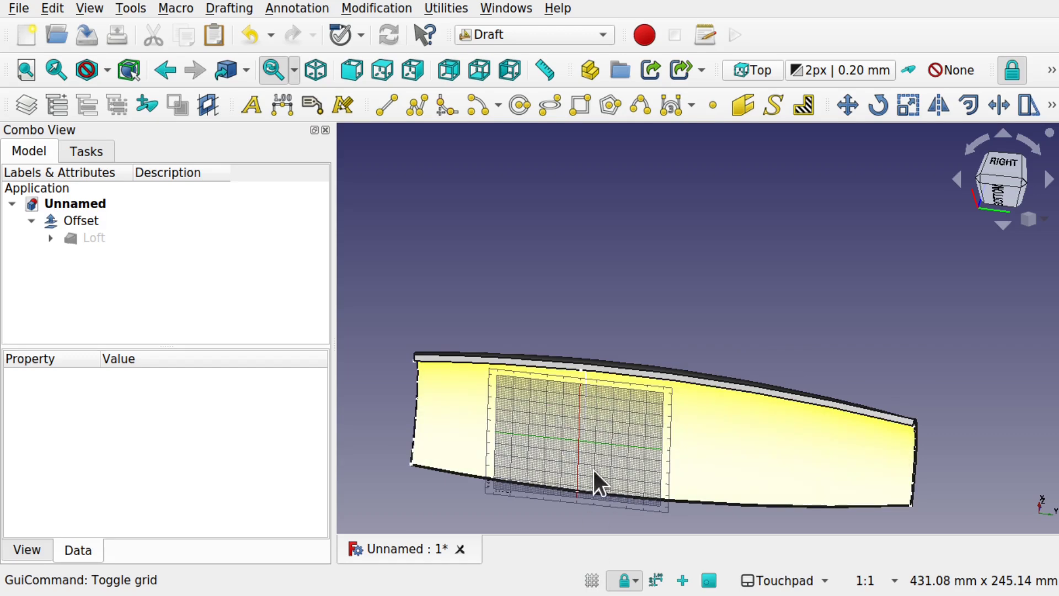
alt+drag(609, 430, 677, 493)
click(655, 355)
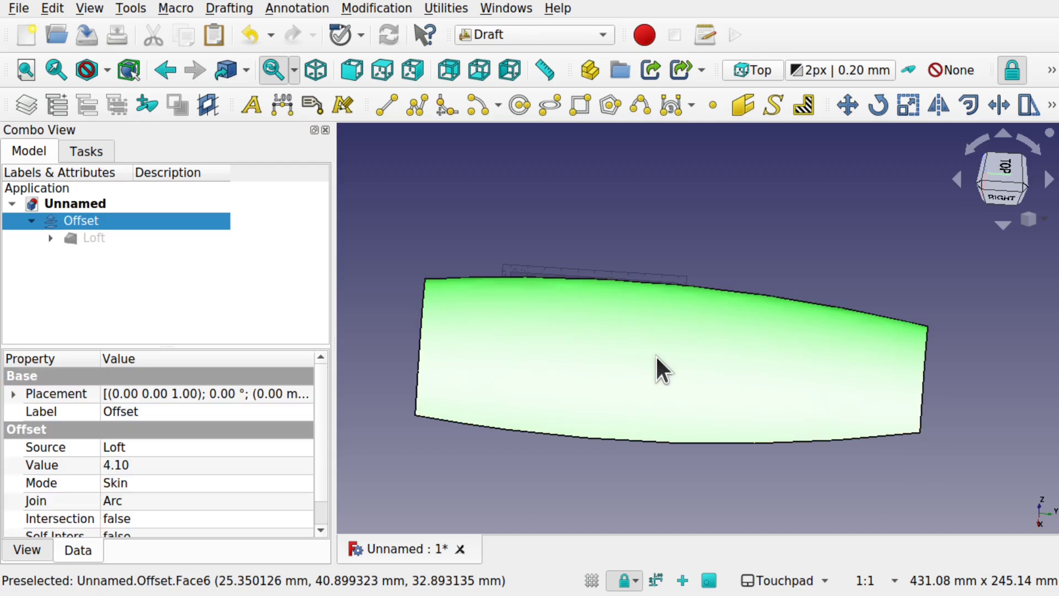
key(space)
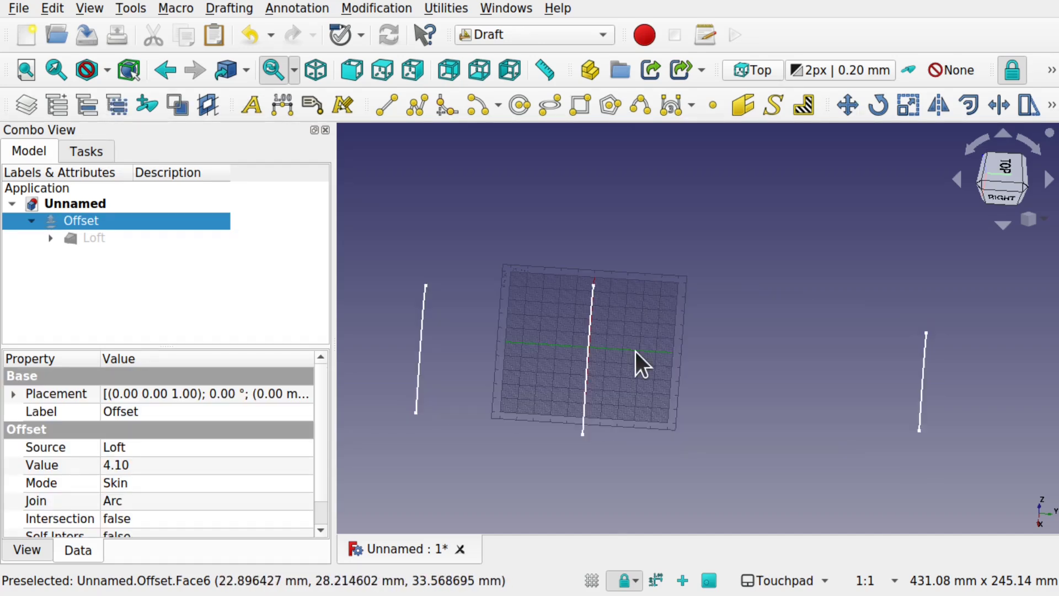
alt+drag(636, 352, 518, 333)
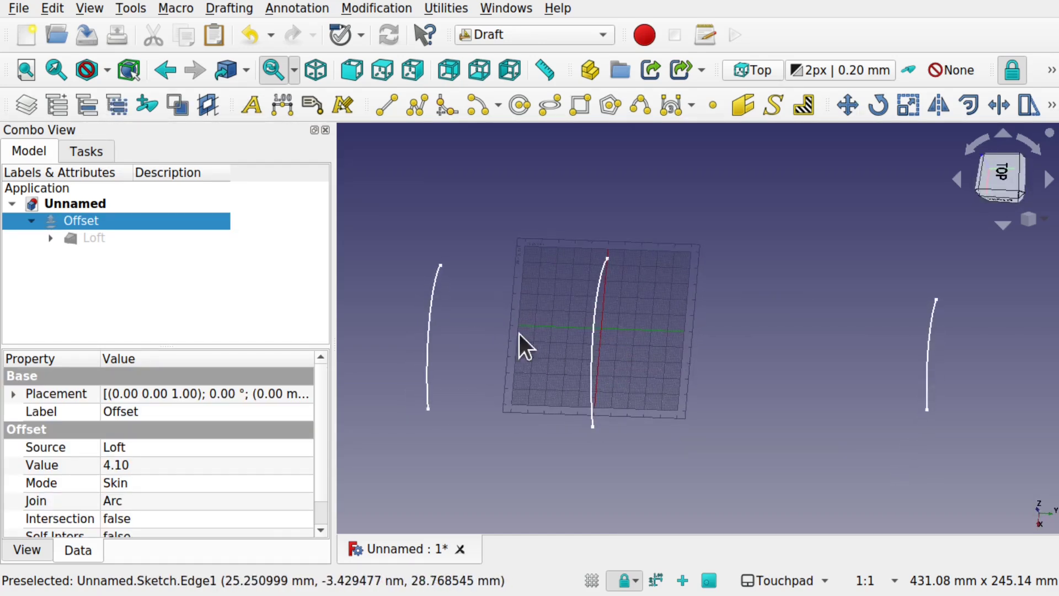
click(51, 239)
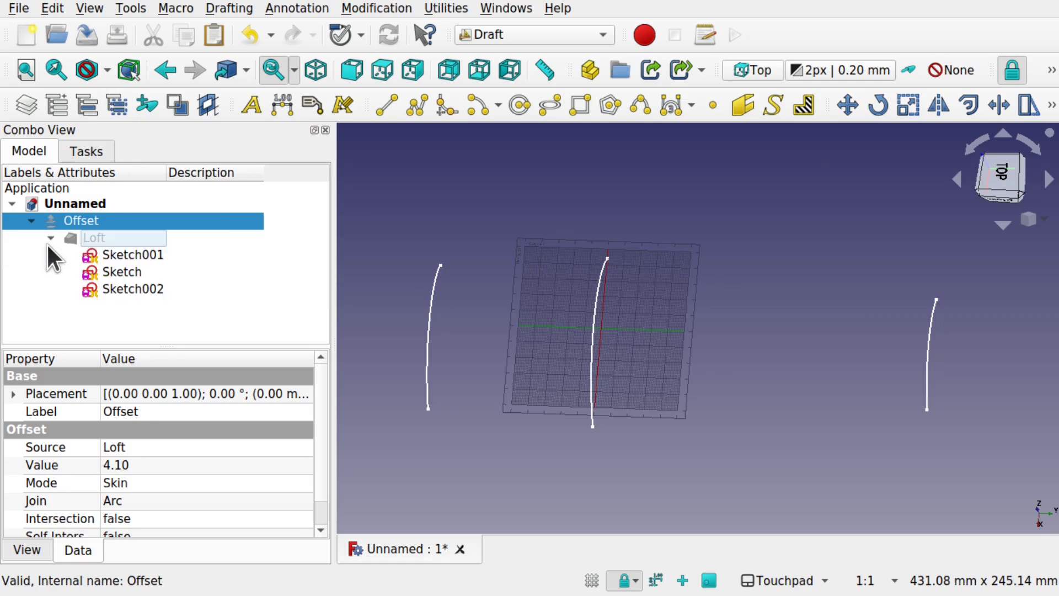
click(50, 238)
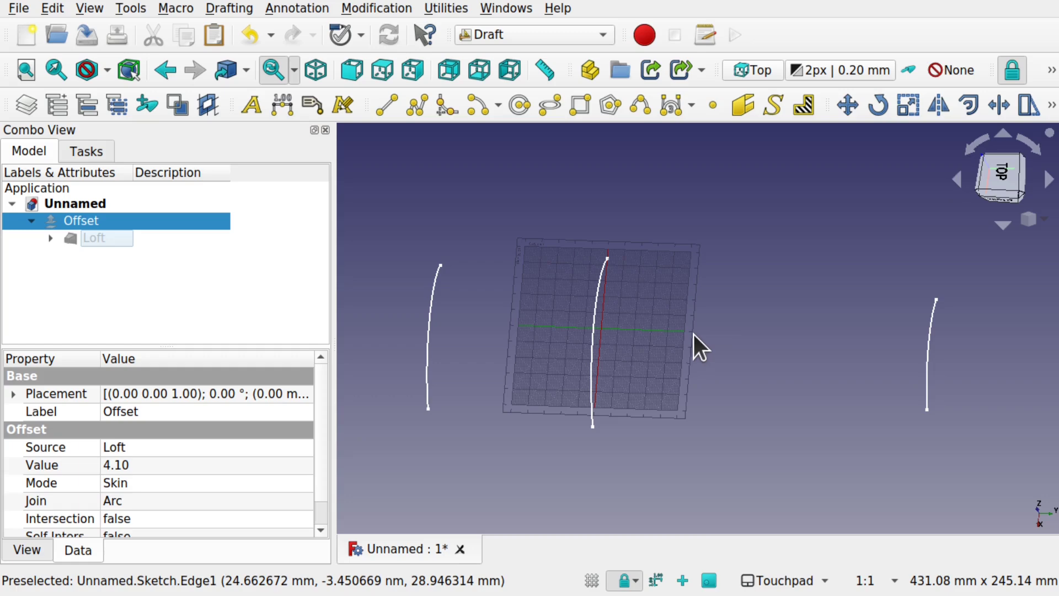
- Start a Shape from text and choose DejaVuSans-Bold.ttf from the dejavu fonts folder as its font file
click(300, 5)
mouse_move(230, 11)
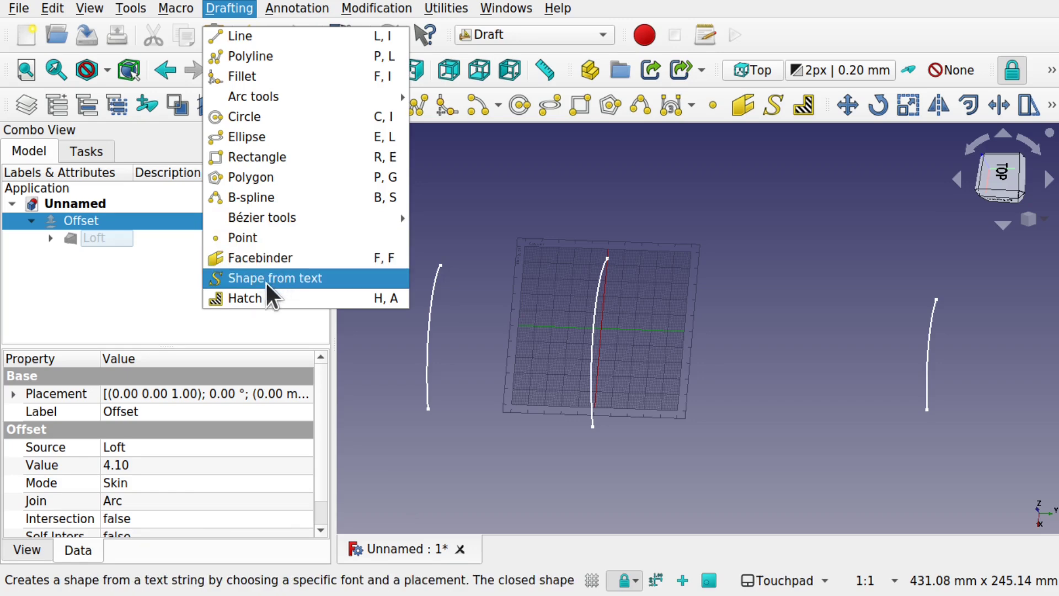
click(285, 277)
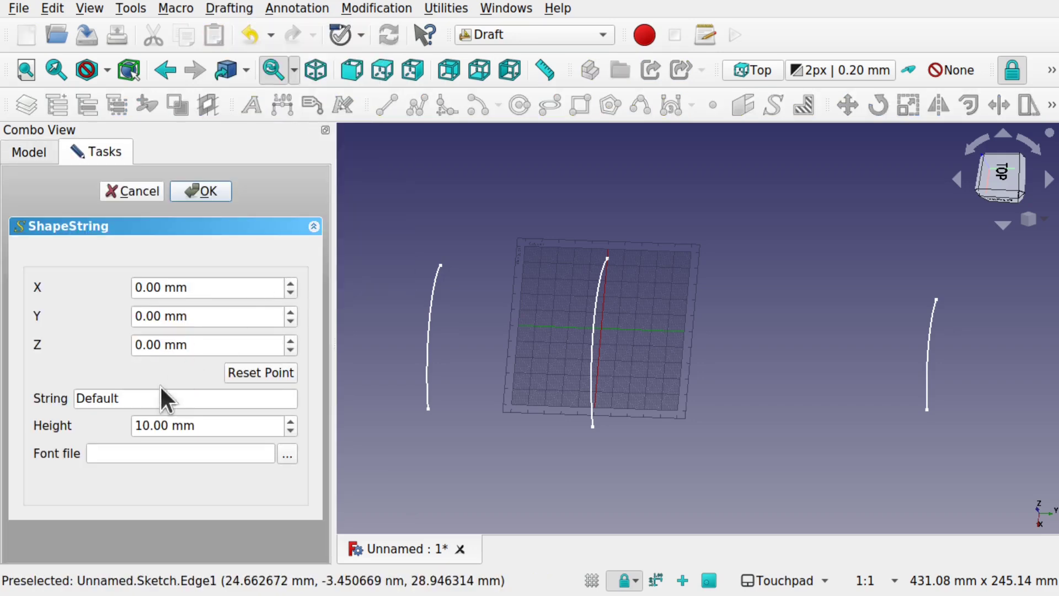
click(287, 455)
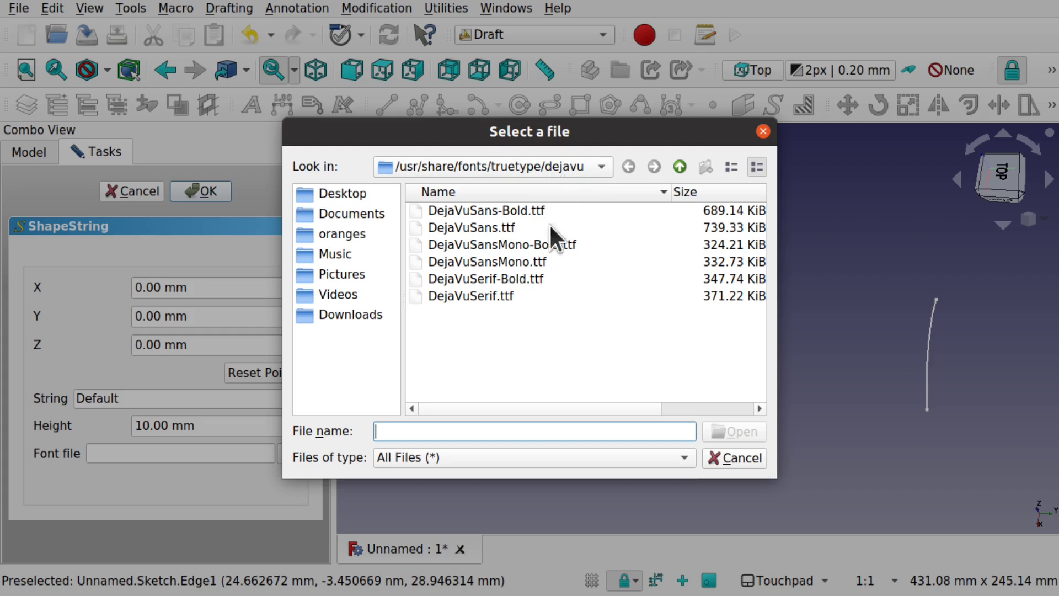
click(502, 211)
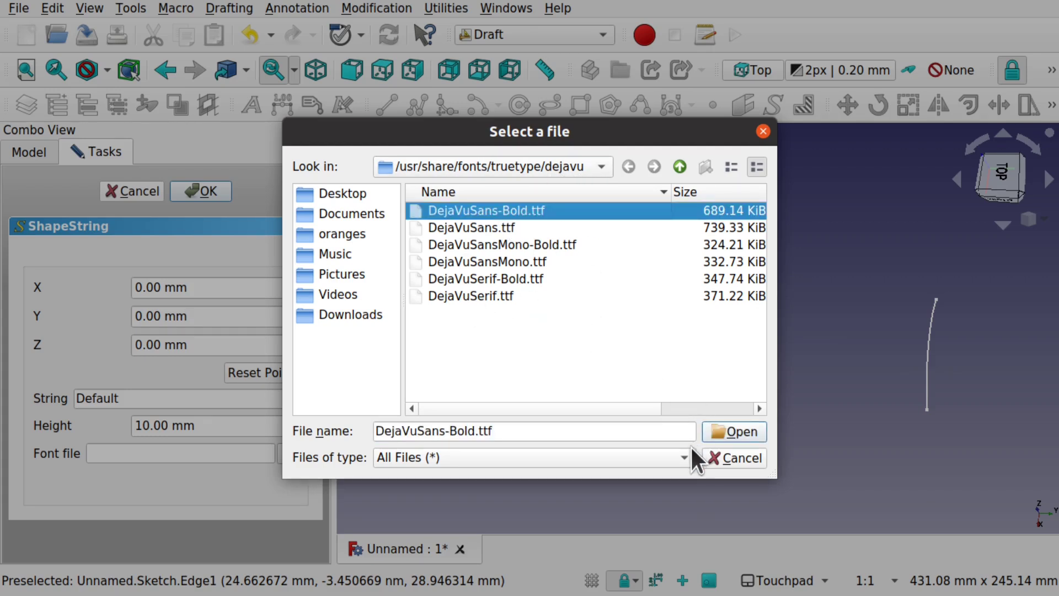
click(734, 431)
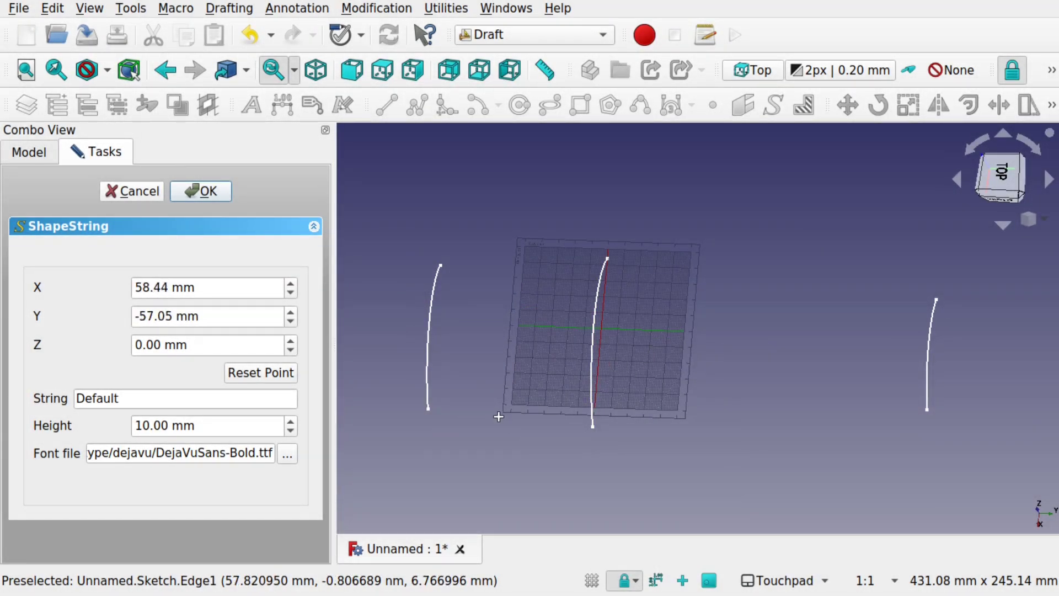
- Set the text height to 40 mm and the string to "Mango", and create the text shape on the working plane
drag(150, 426, 91, 418)
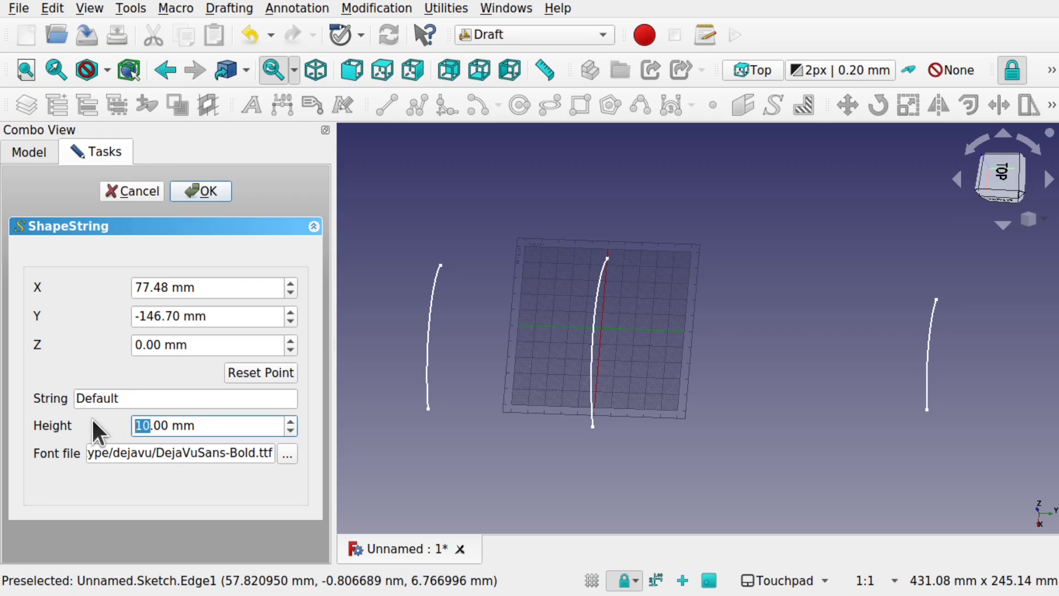
text(40)
double_click(142, 393)
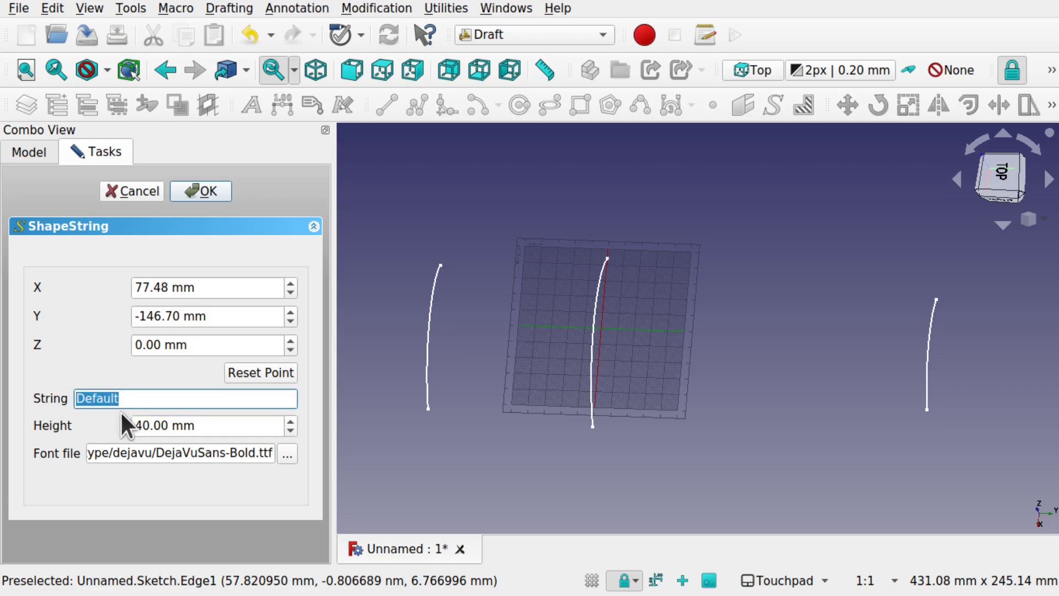
text(M)
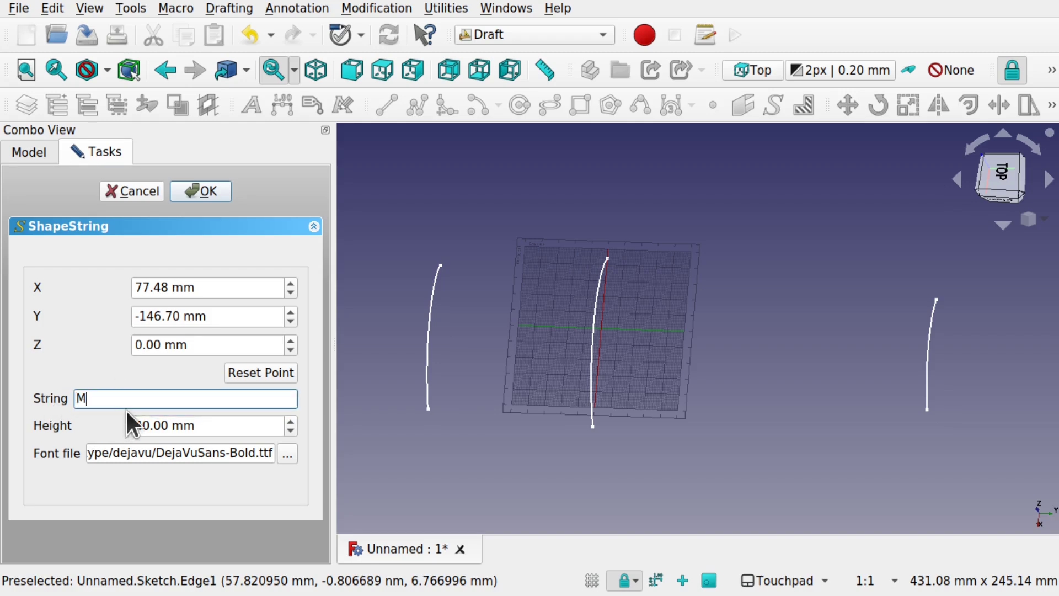
text(ango)
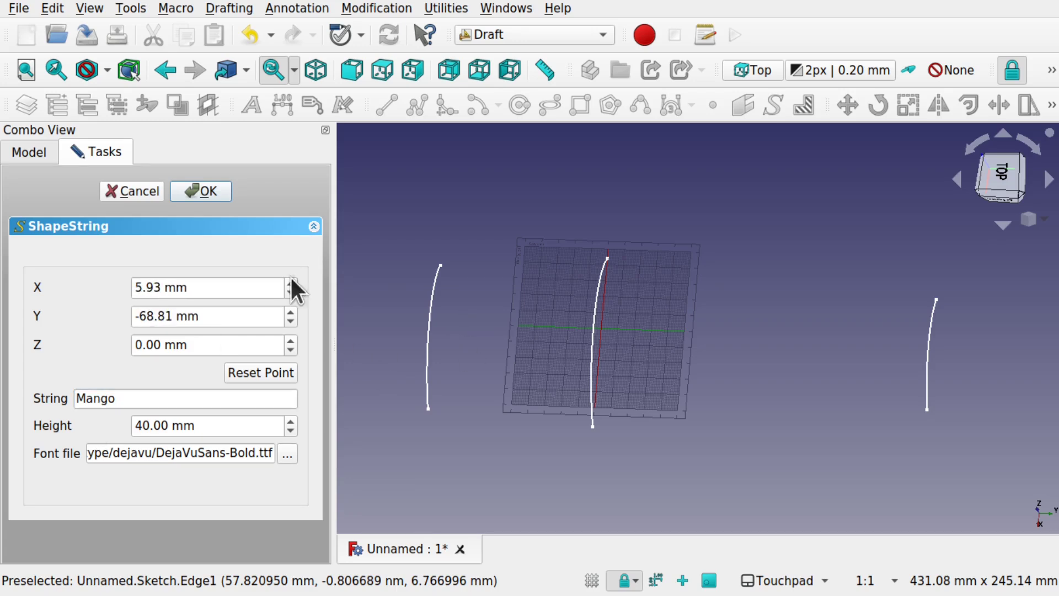
click(210, 190)
- Rotate the Mango text about 92° around the corner of its M so it runs lengthwise across the three profiles
scroll(574, 342, down, 2)
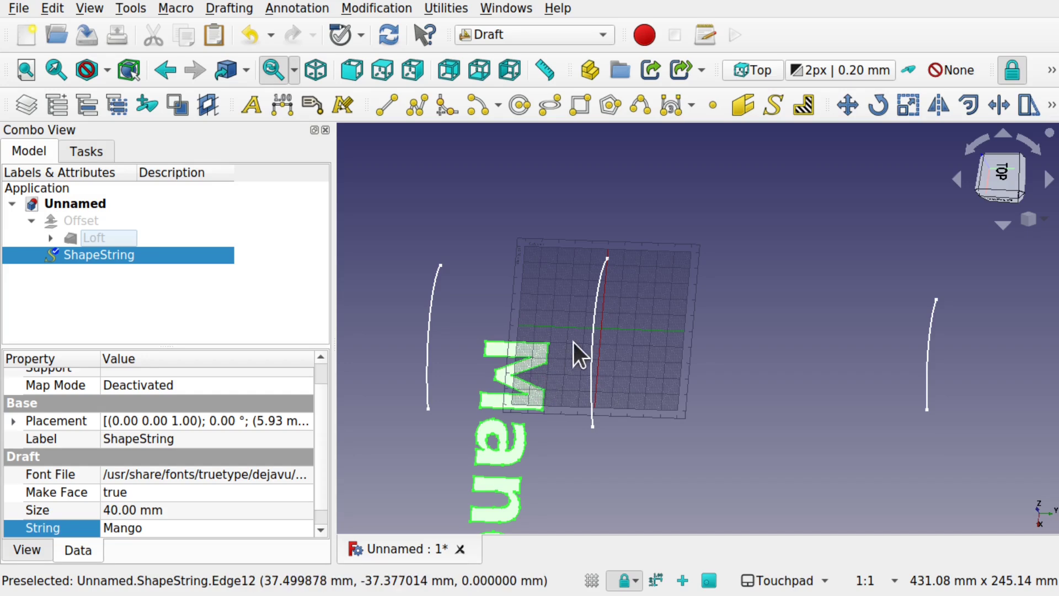
middle_drag(697, 413, 697, 317)
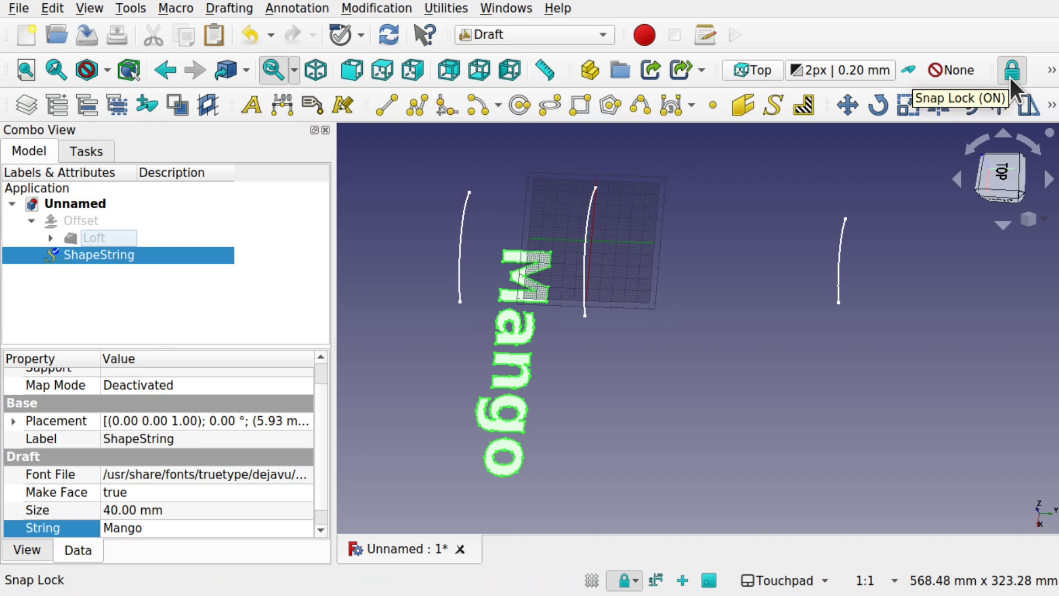
click(1052, 70)
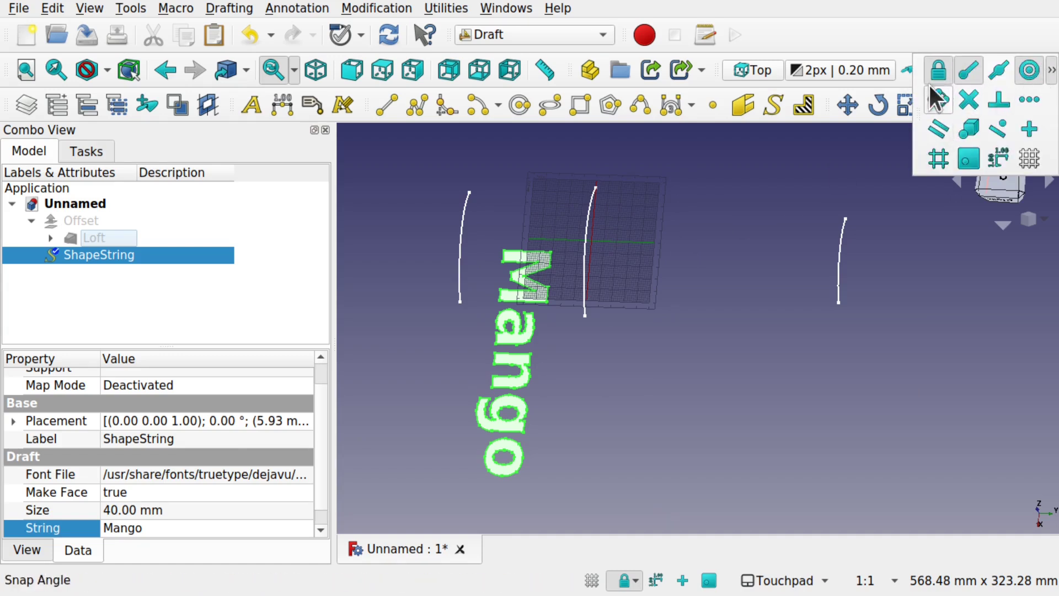
click(1030, 77)
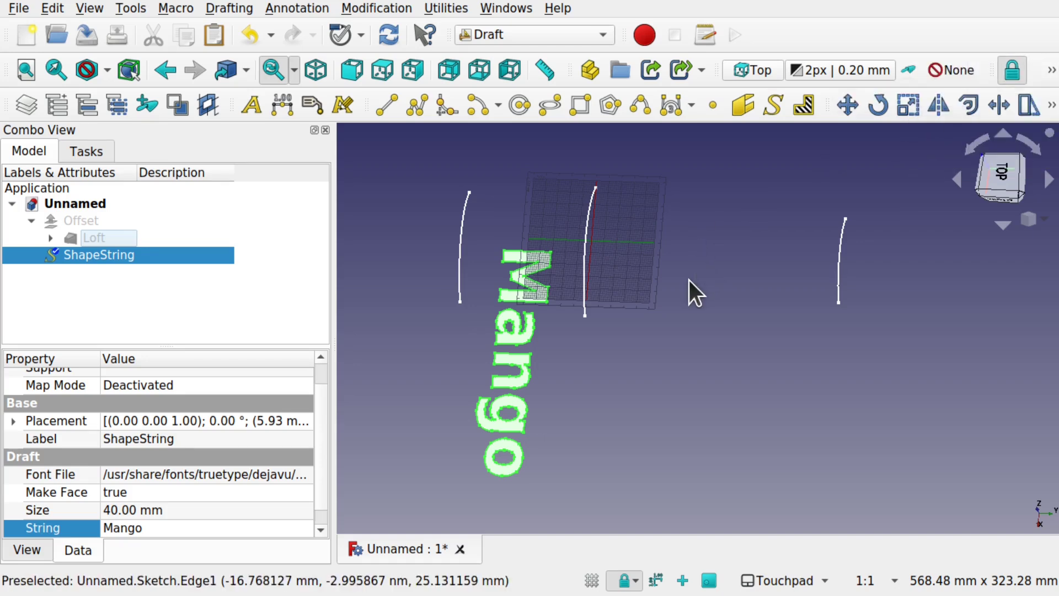
click(879, 105)
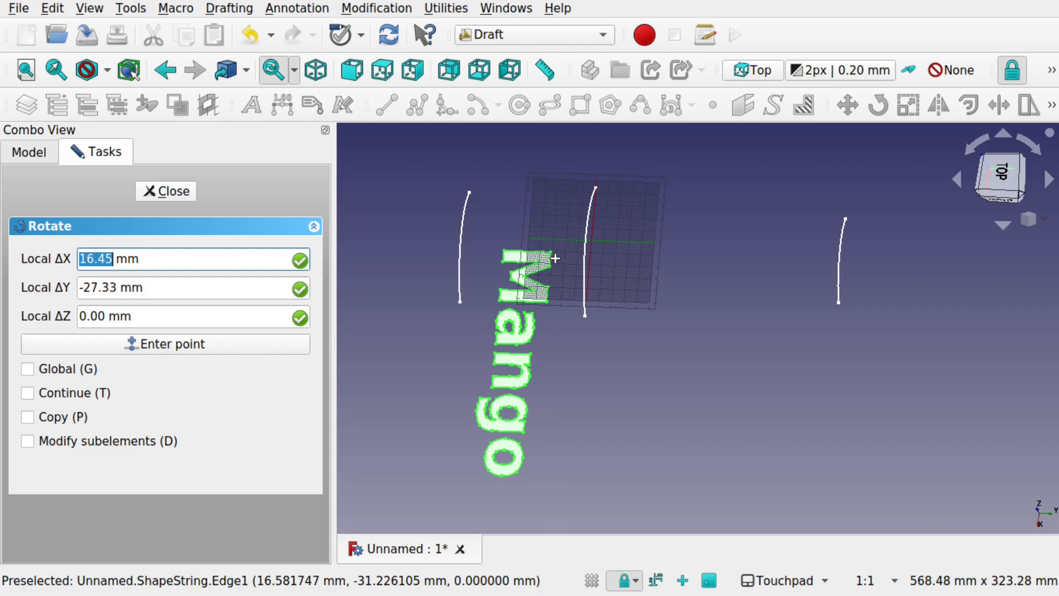
click(551, 254)
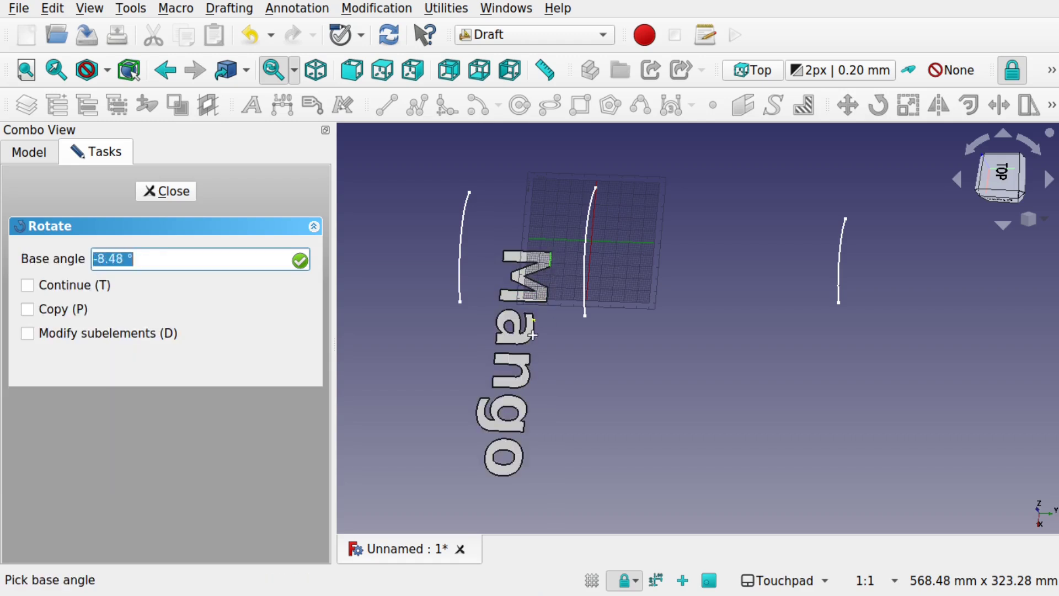
click(523, 479)
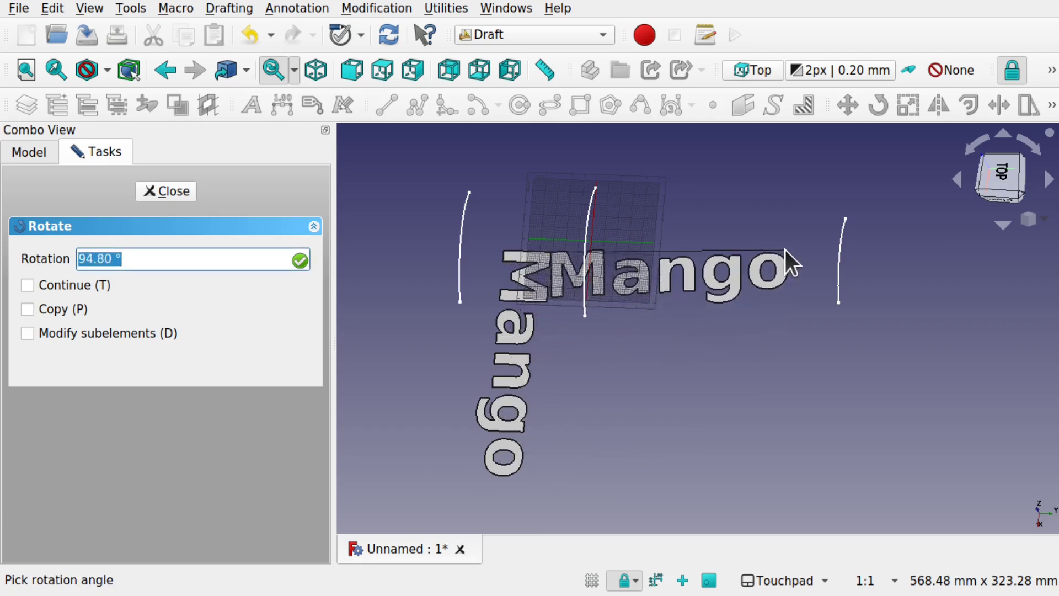
click(778, 259)
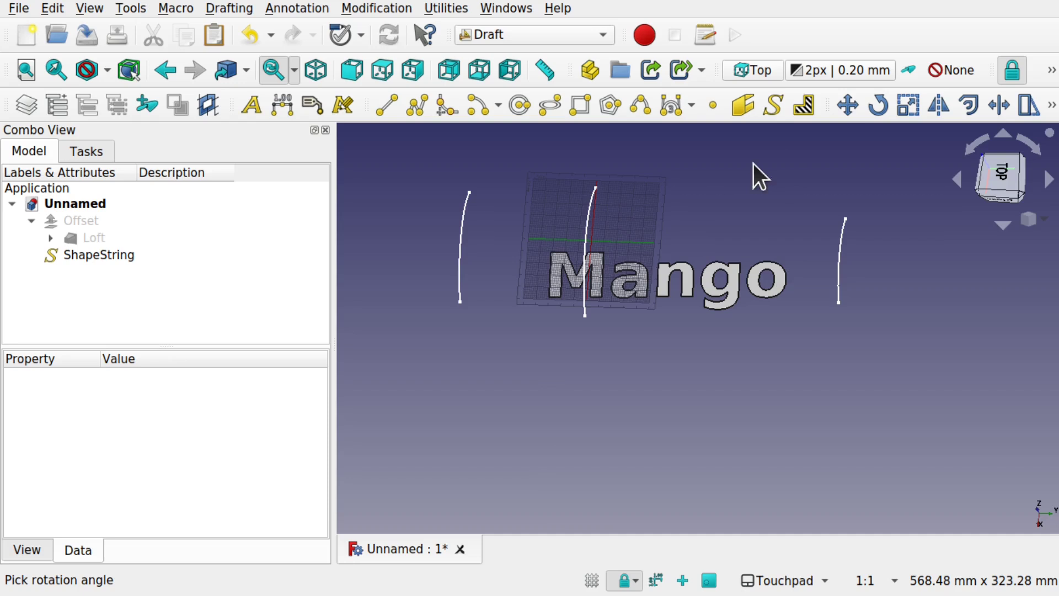
- Move the Mango text about 26 mm within the top plane so it sits midway across the width of the profiles
click(114, 254)
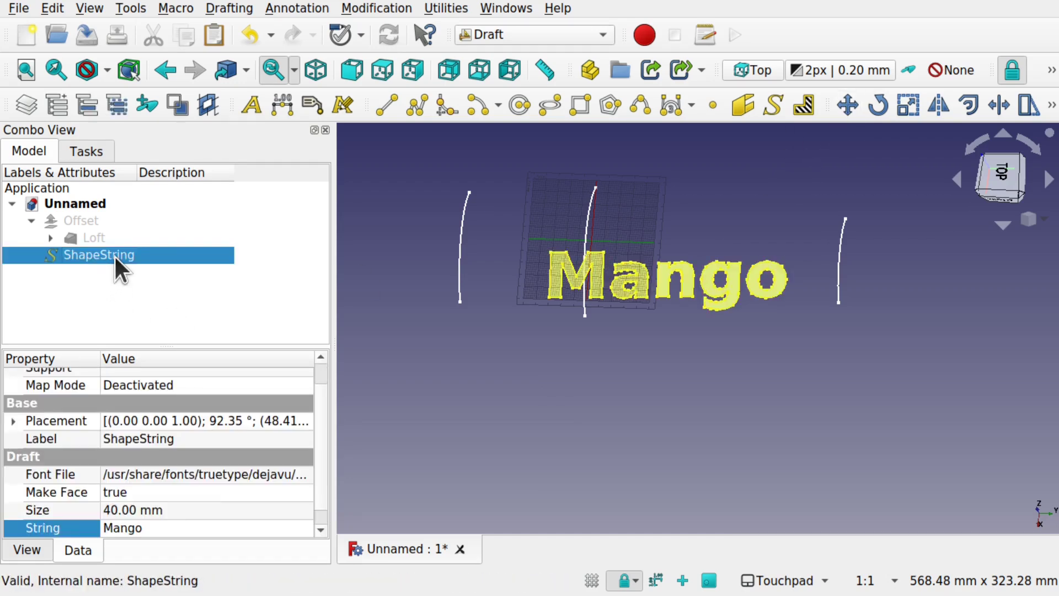
click(399, 10)
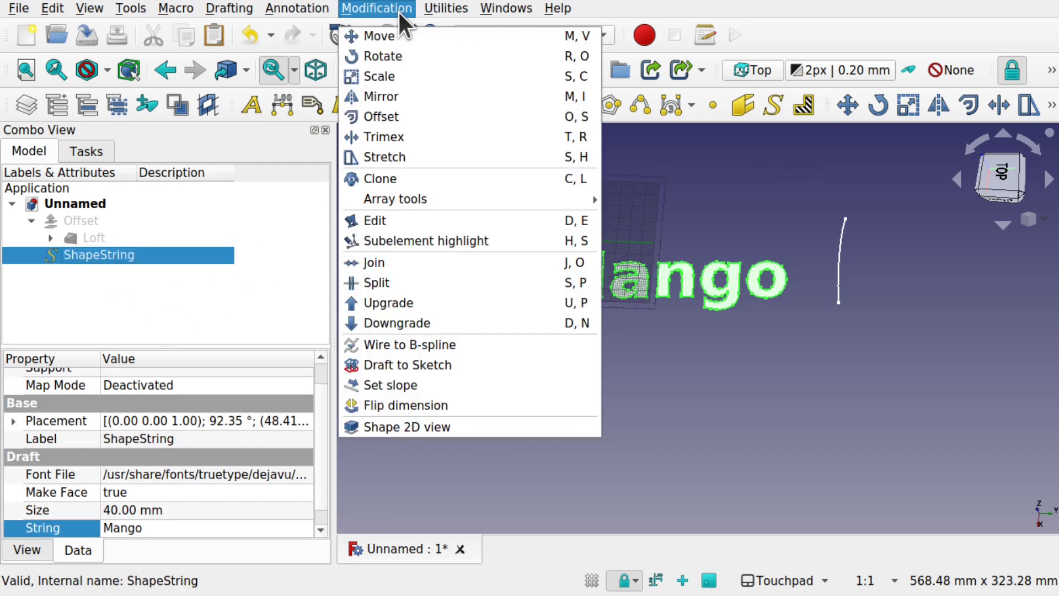
click(386, 36)
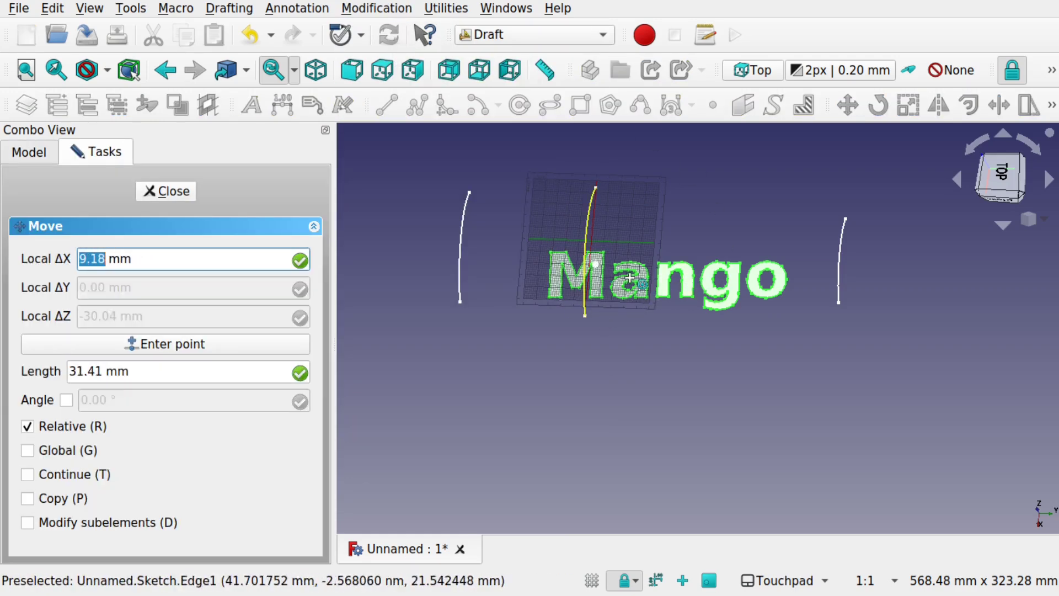
click(681, 281)
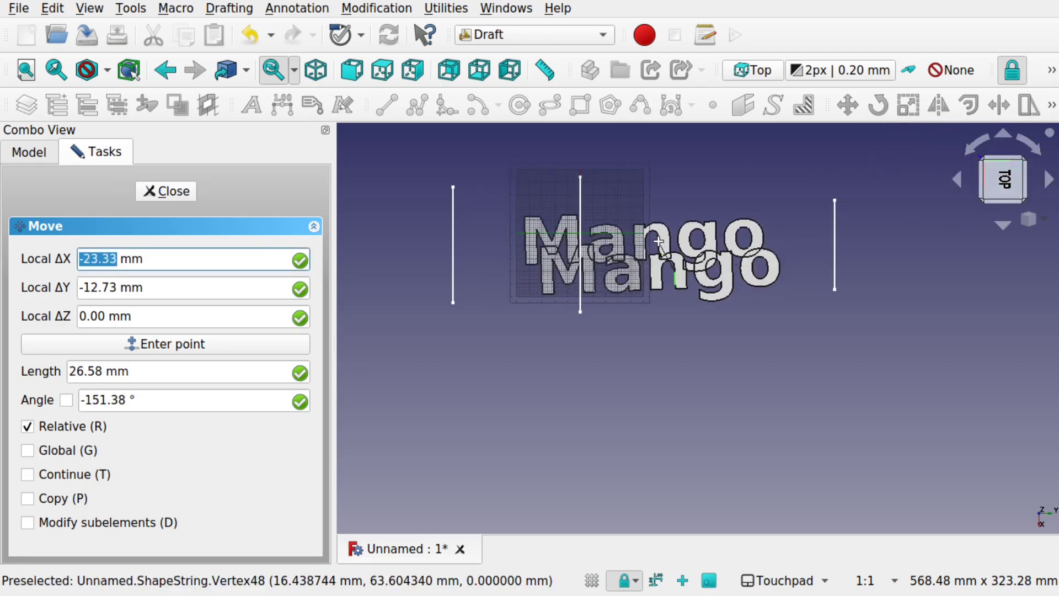
key(Escape)
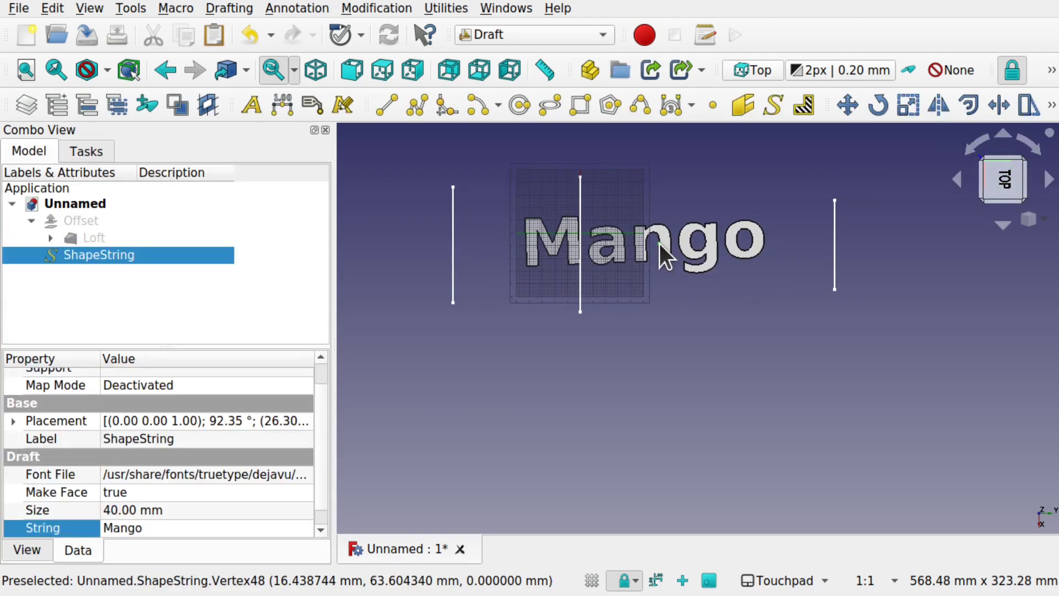
- Set the Mango text's size to 45 mm
click(119, 509)
click(118, 509)
key(BackSpace)
text(5)
key(Return)
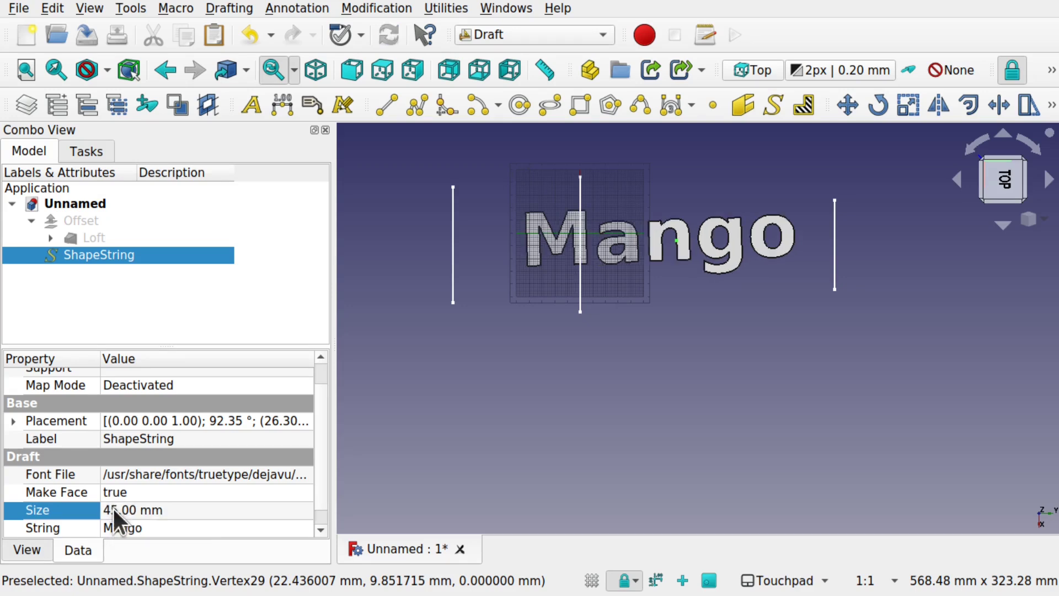
- Show the Offset shell again above the text and switch to the Part workbench
drag(518, 305, 609, 235)
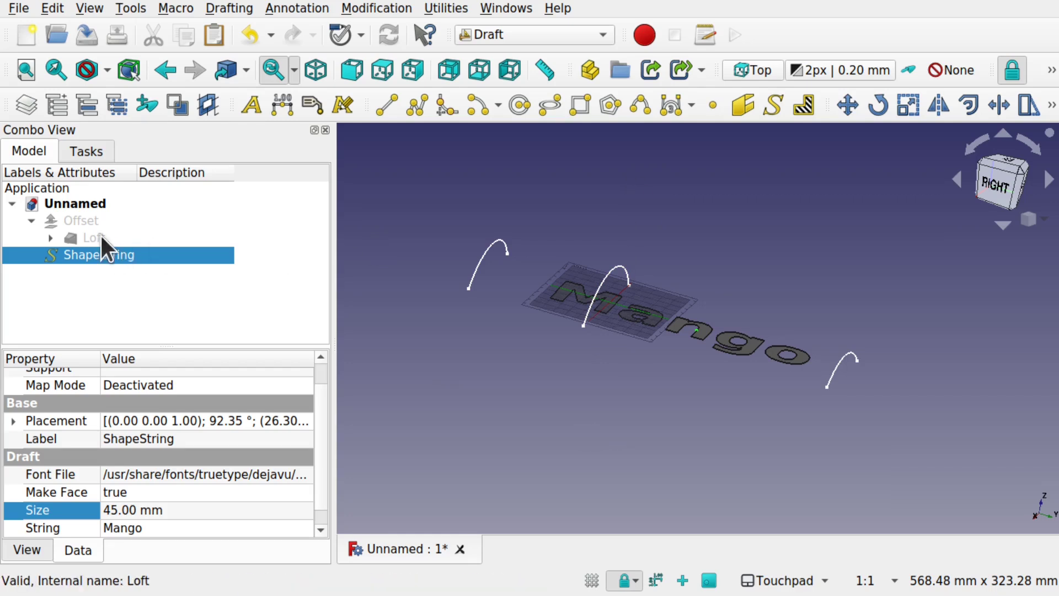
click(86, 219)
key(space)
drag(790, 331, 783, 364)
click(527, 35)
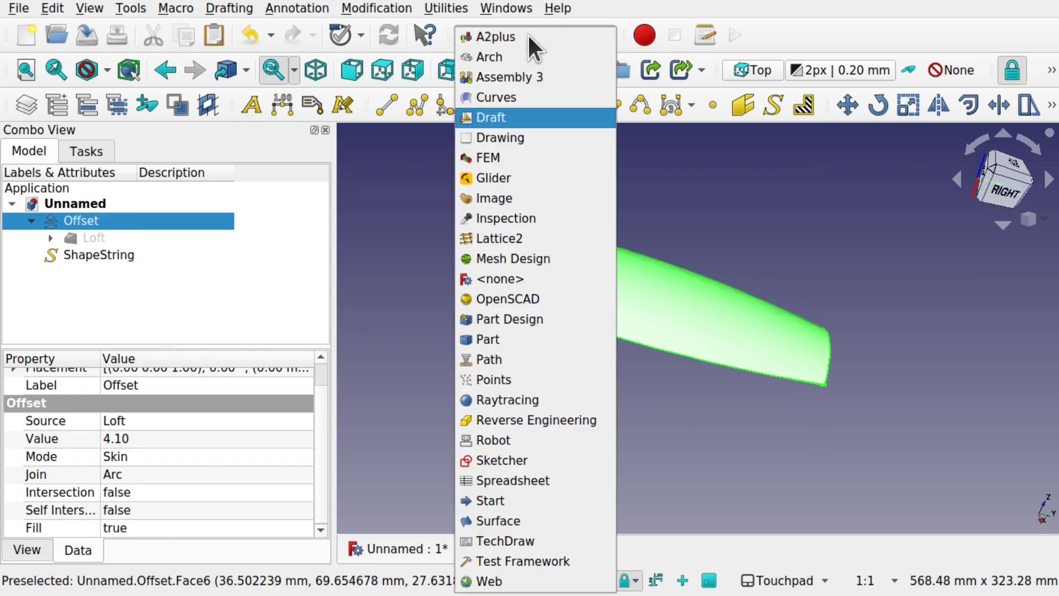
click(534, 338)
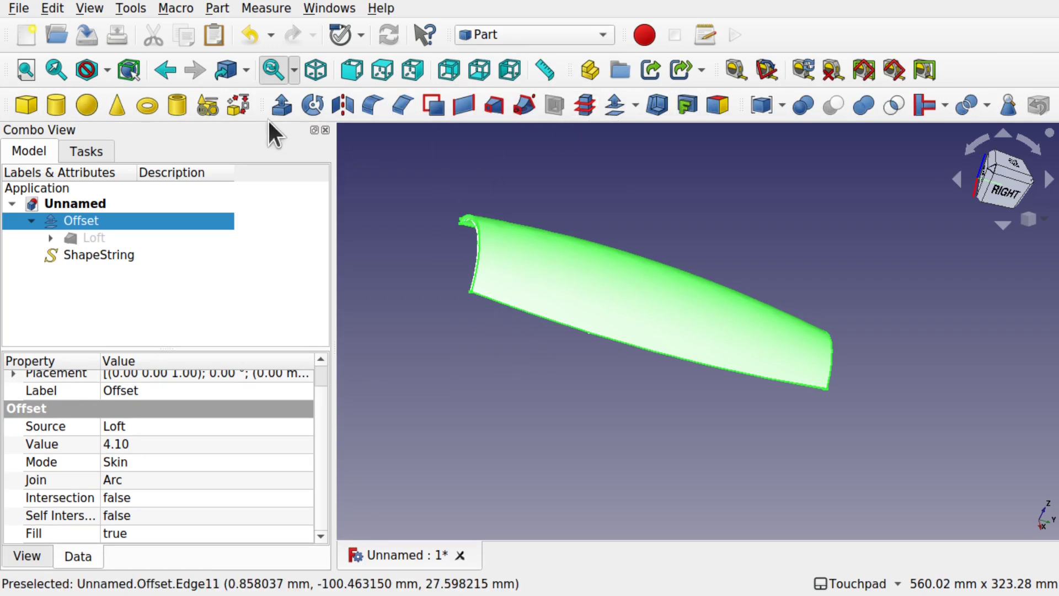
- Start an extrusion along the normal with a length of 50 mm, and clear the selection of the shell
click(283, 108)
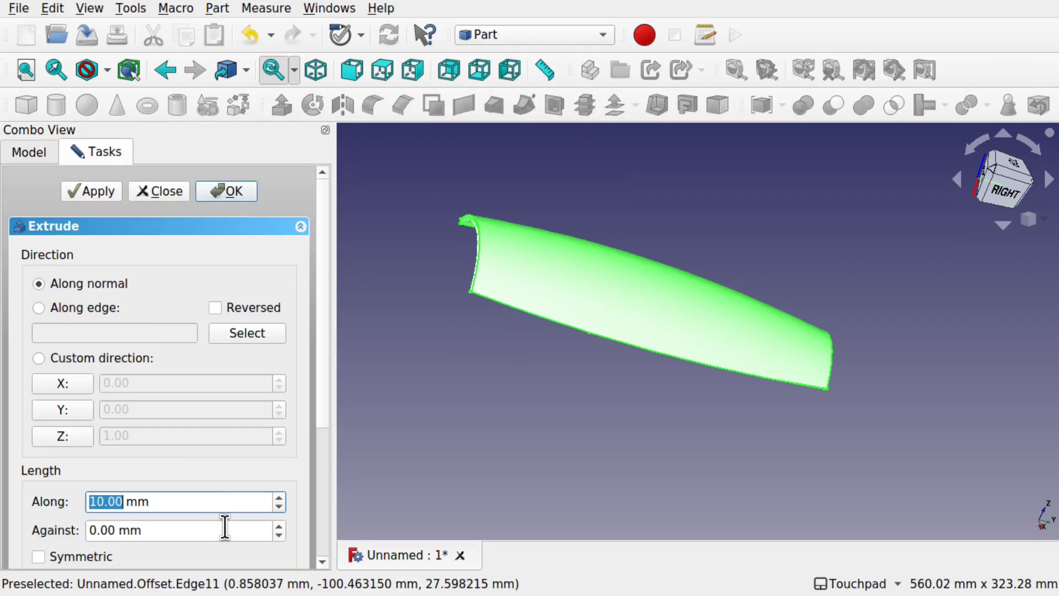
text(50)
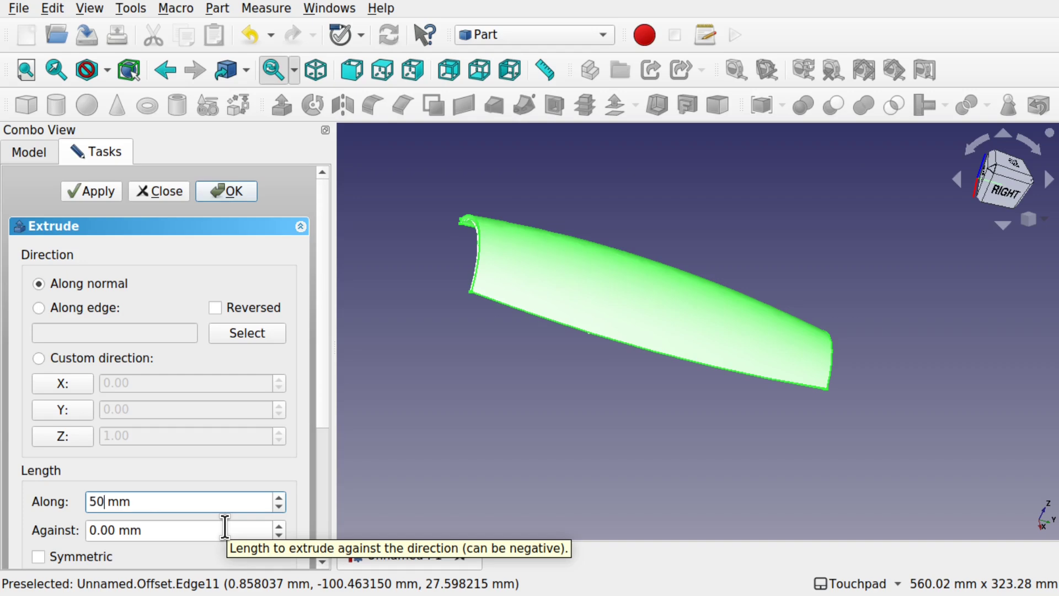
key(Return)
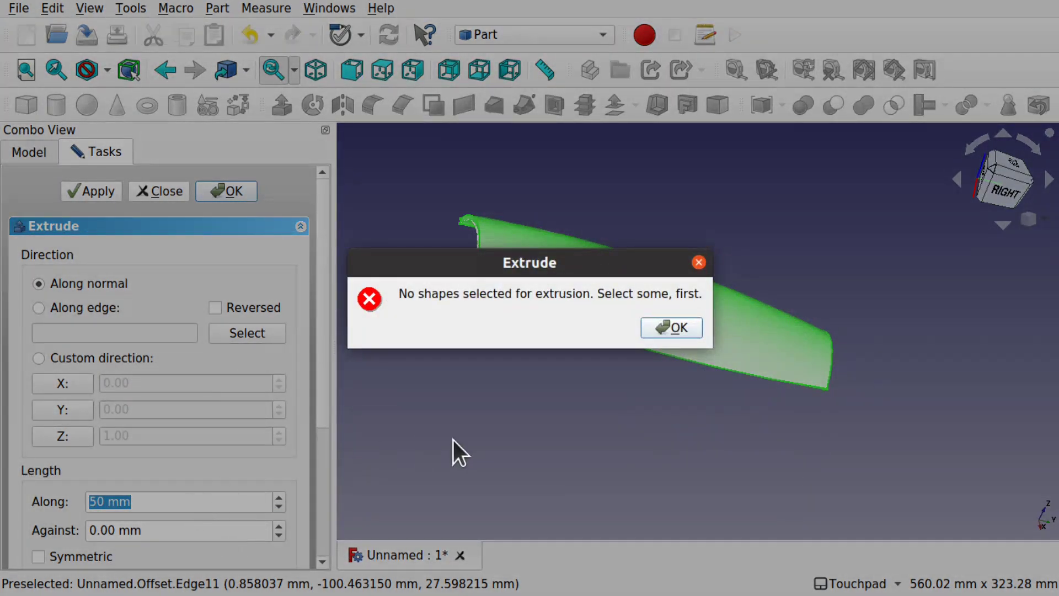
click(669, 327)
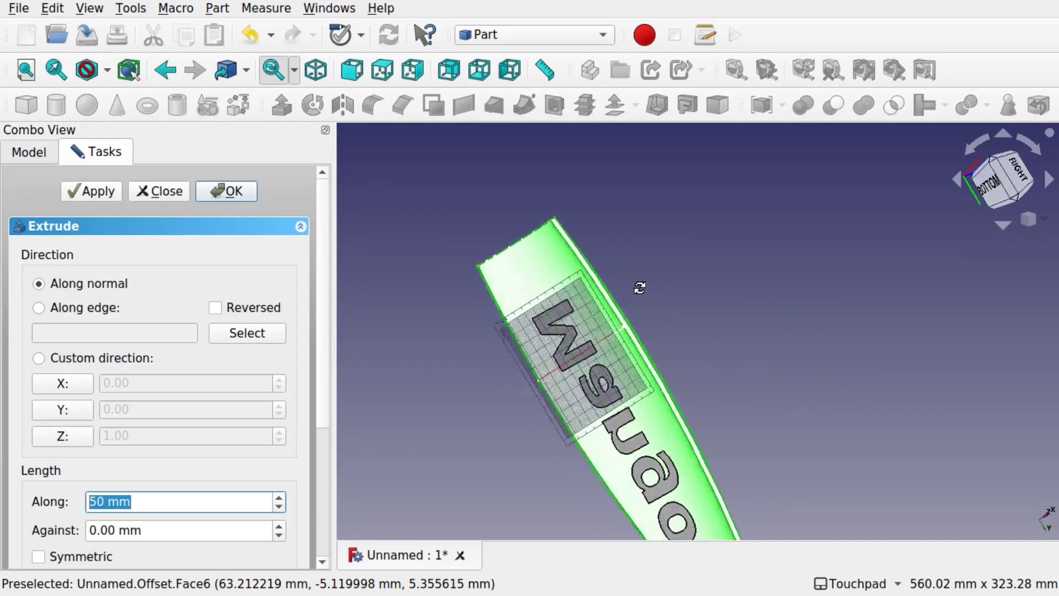
click(555, 379)
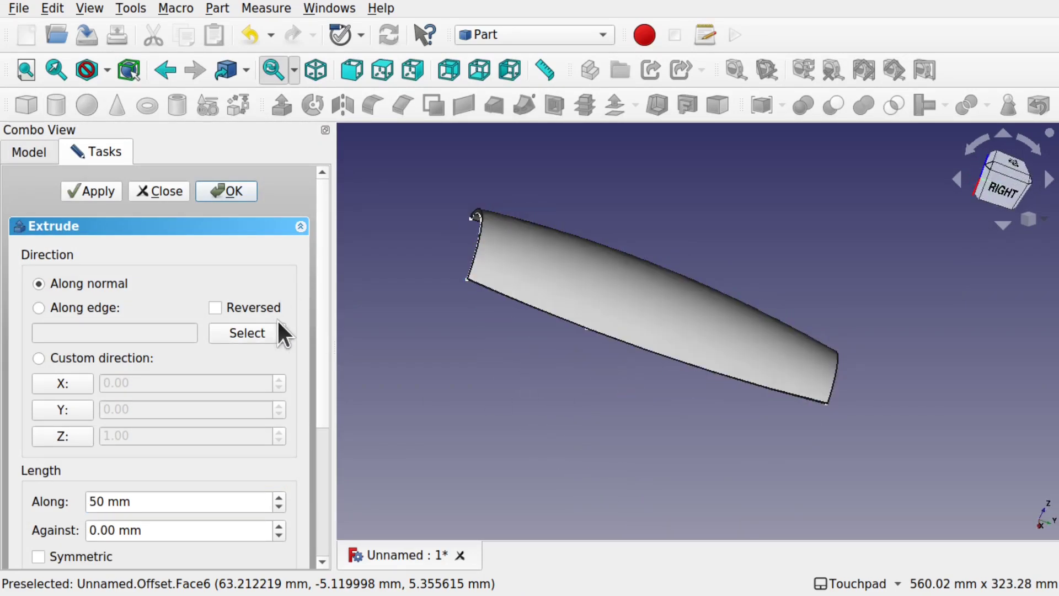
- Choose ShapeString as the shape to extrude, create the extrusion, and check from above how the letters pass through the shell
drag(317, 329, 342, 497)
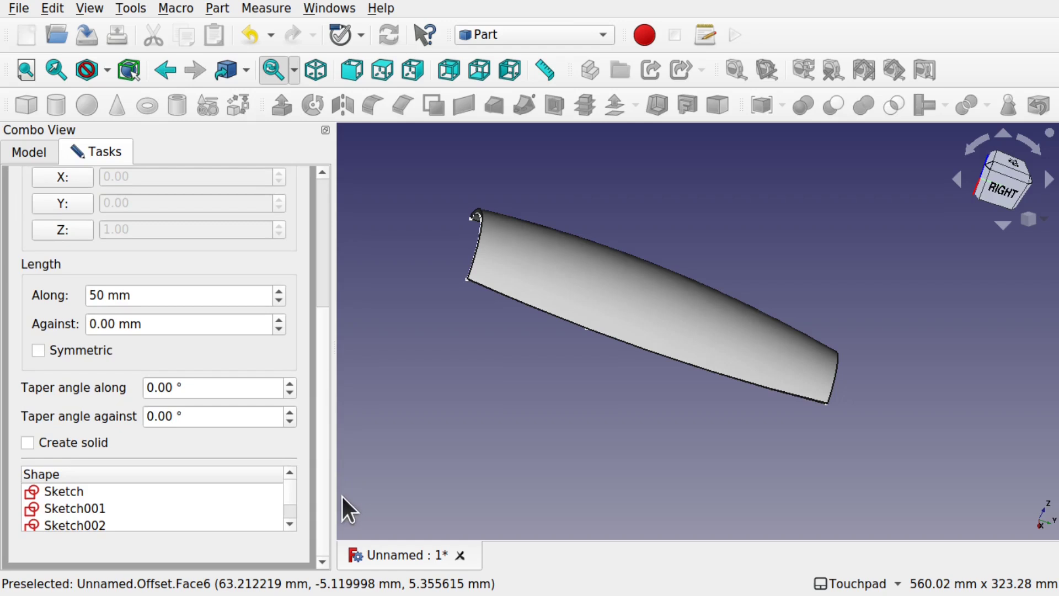
scroll(288, 497, down, 3)
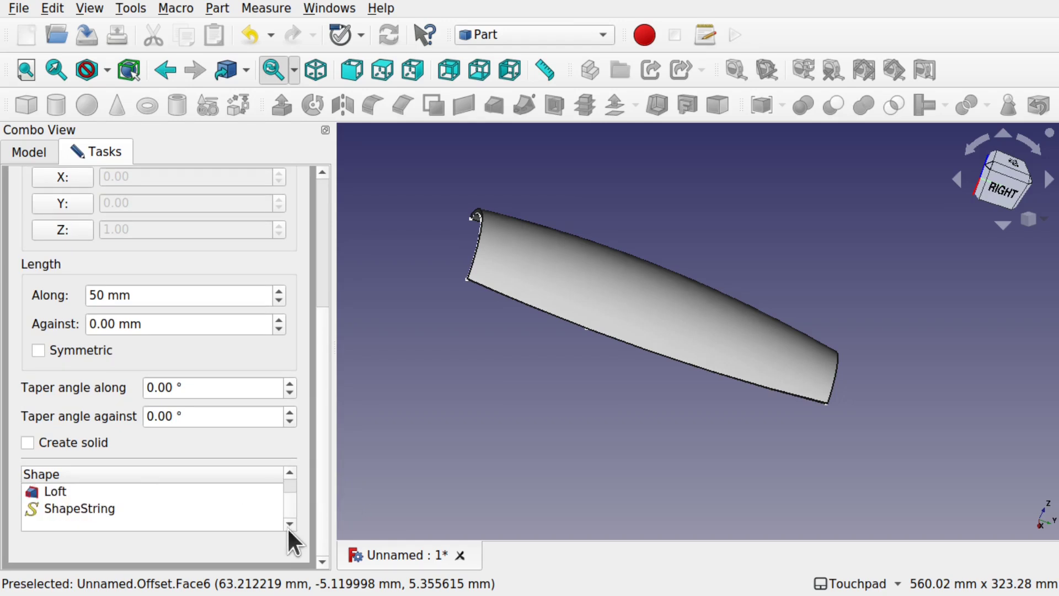
click(104, 509)
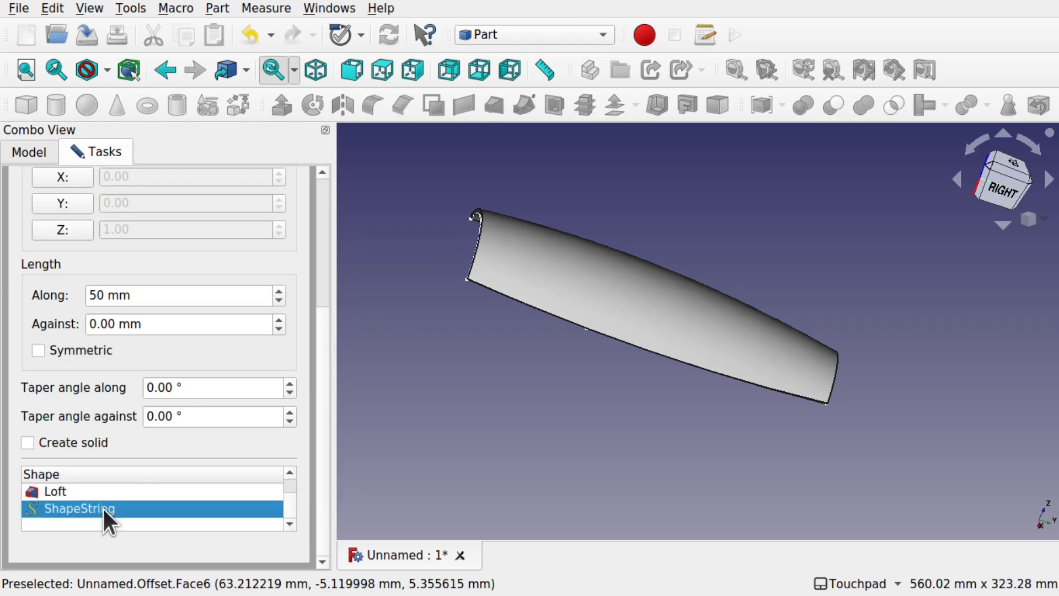
click(326, 194)
key(Return)
alt+drag(674, 201, 551, 366)
mouse_move(485, 353)
alt+mouse_down()
mouse_move(614, 260)
mouse_move(615, 294)
alt+mouse_up()
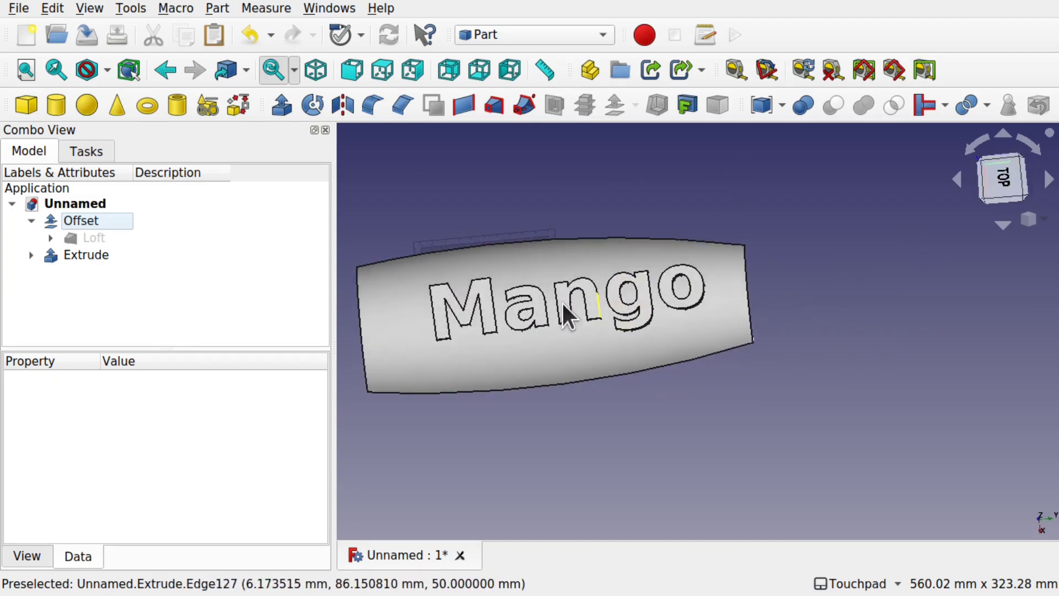
- Set the size of the ShapeString inside the Mango extrusion to 55 mm
click(31, 254)
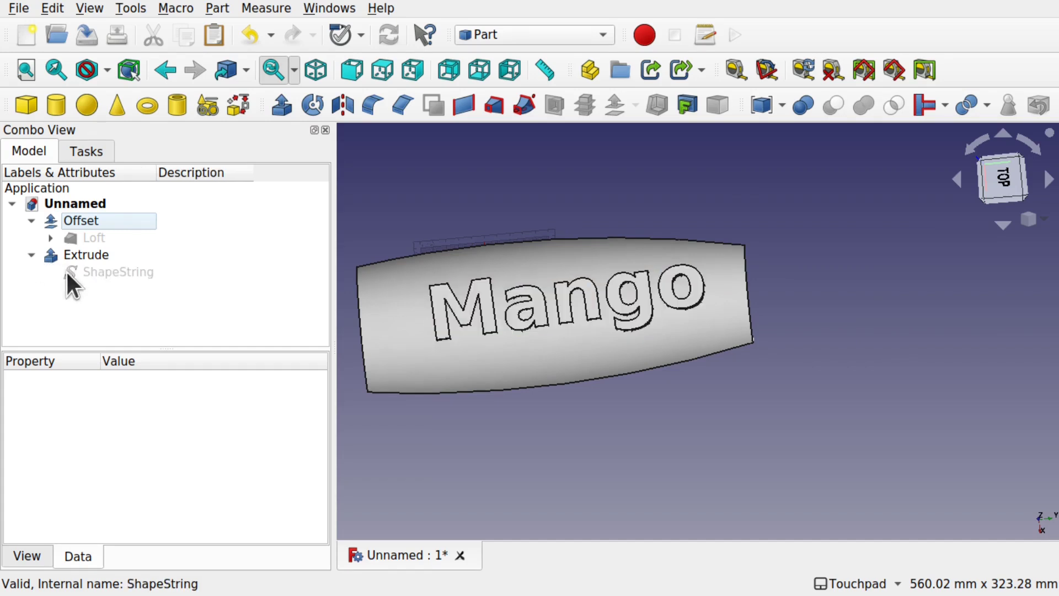
click(111, 272)
click(112, 533)
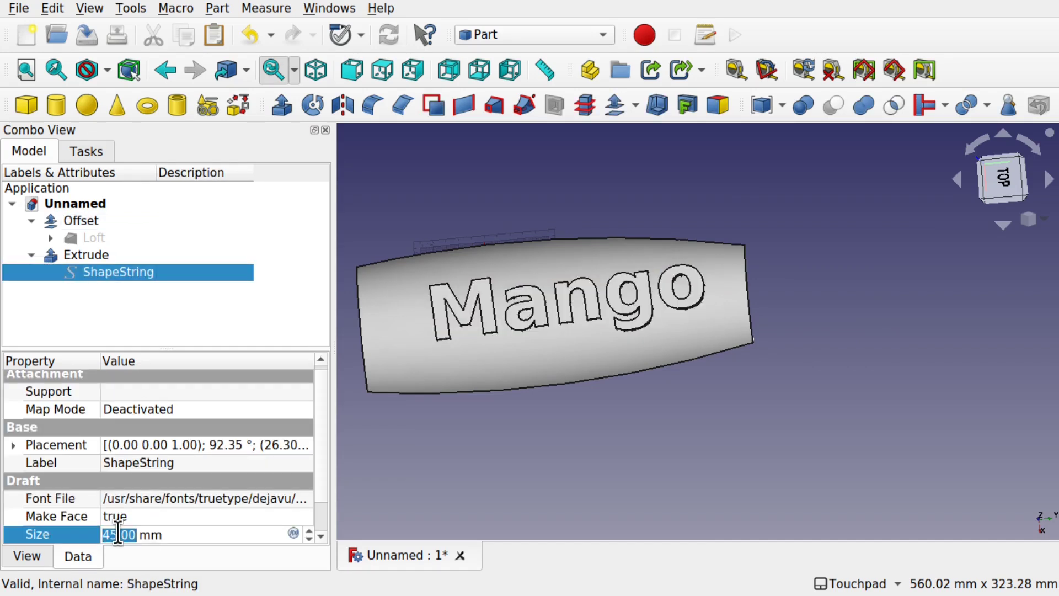
drag(117, 534, 91, 535)
text(55)
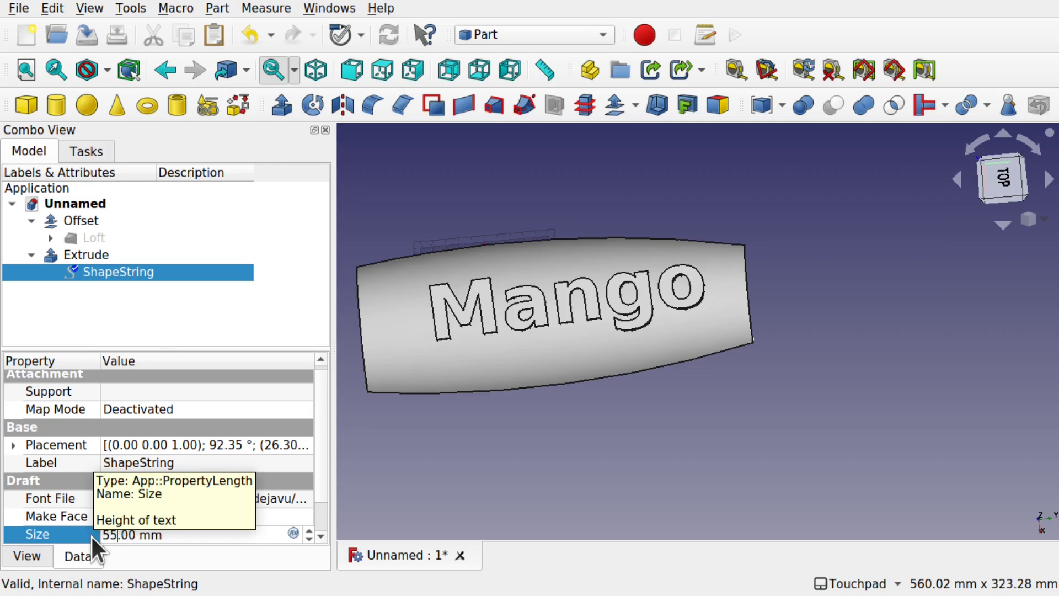
key(Return)
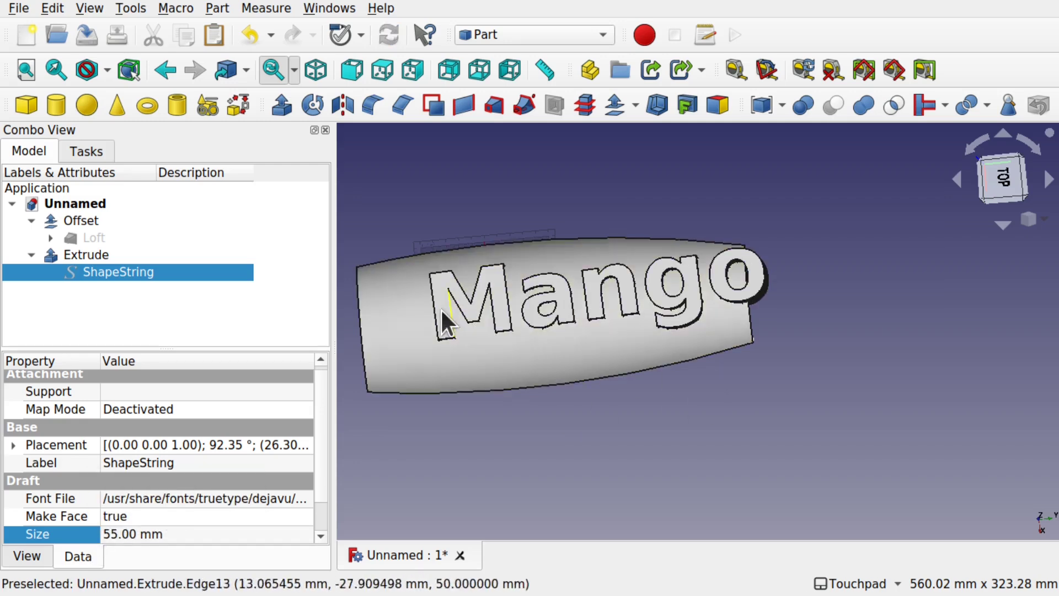
- Transform the extruded Mango text, moving it about 39.7 mm back along the shell's length so all letters lie within the shell
right_click(134, 252)
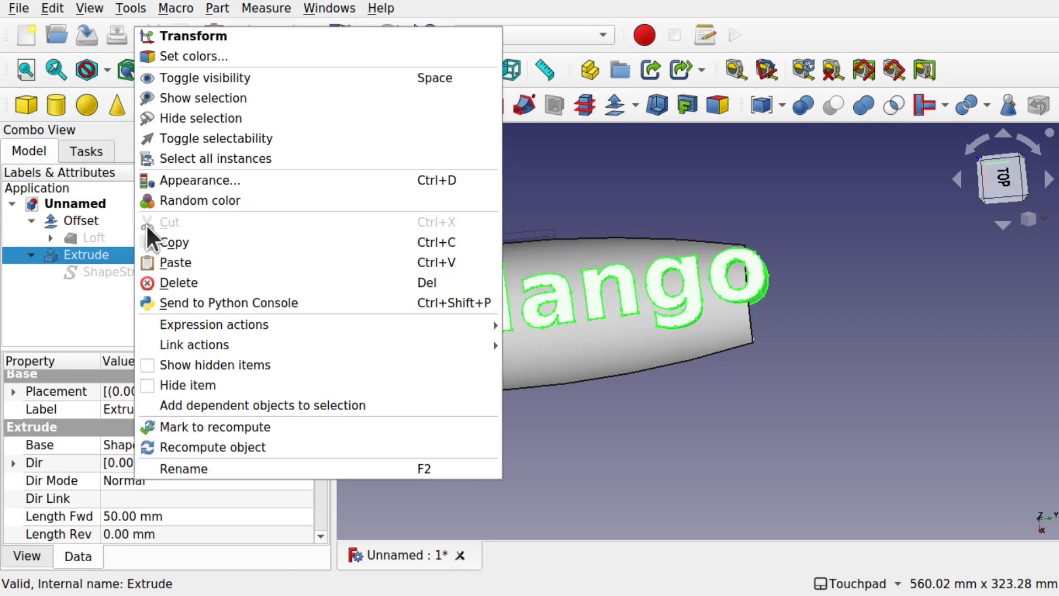
click(275, 40)
drag(599, 297, 555, 307)
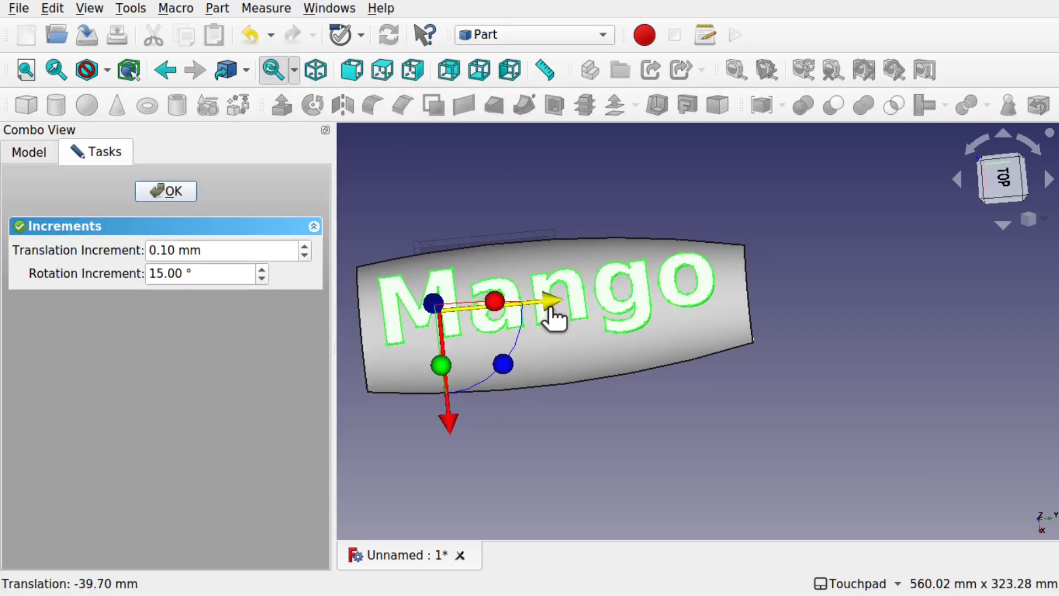
click(175, 194)
middle_drag(529, 255, 557, 229)
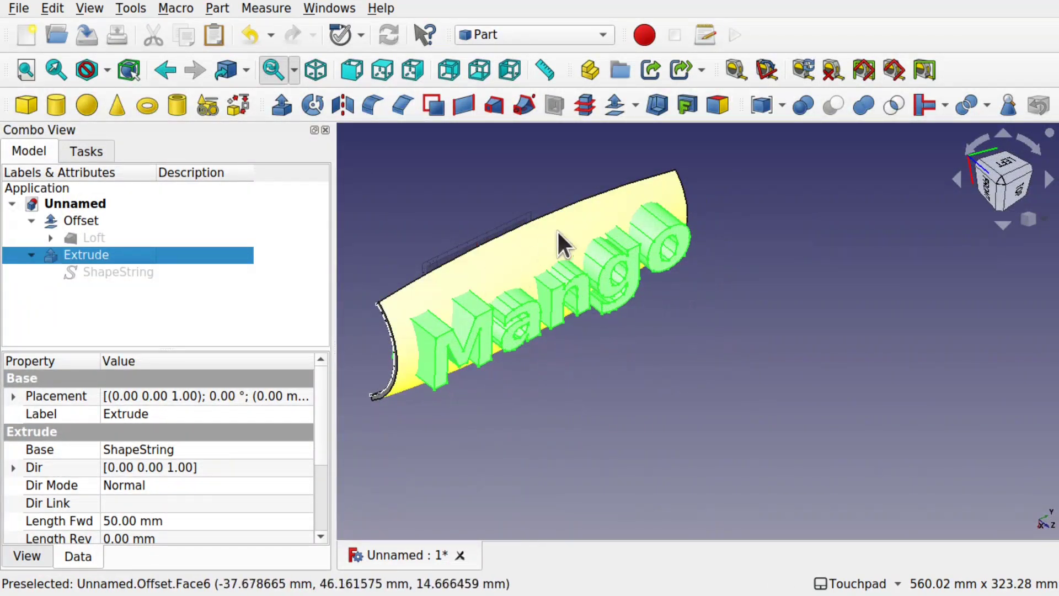
middle_drag(485, 266, 564, 237)
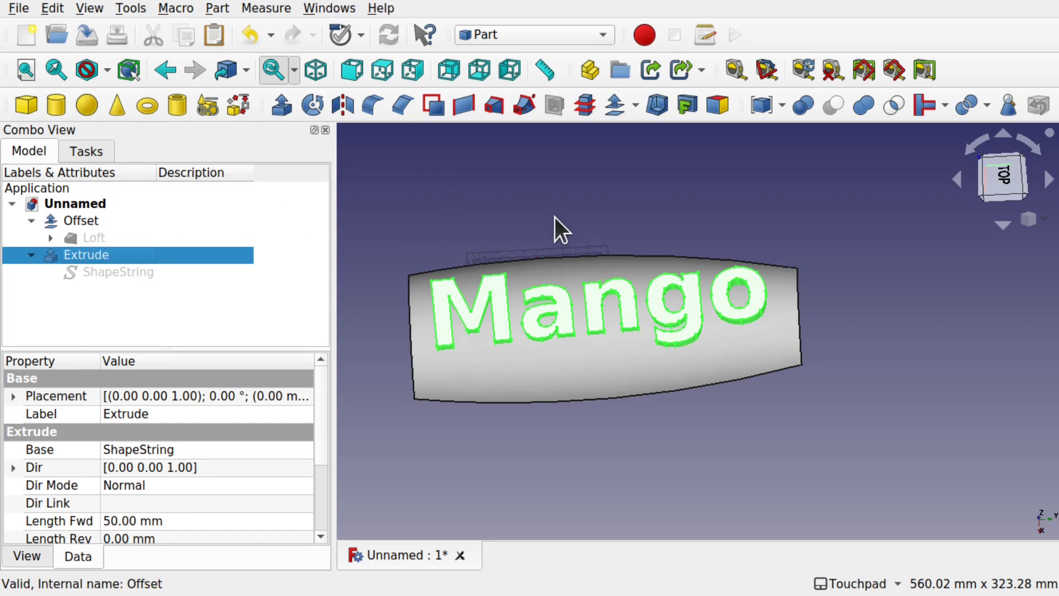
alt+drag(787, 357, 623, 268)
key(2)
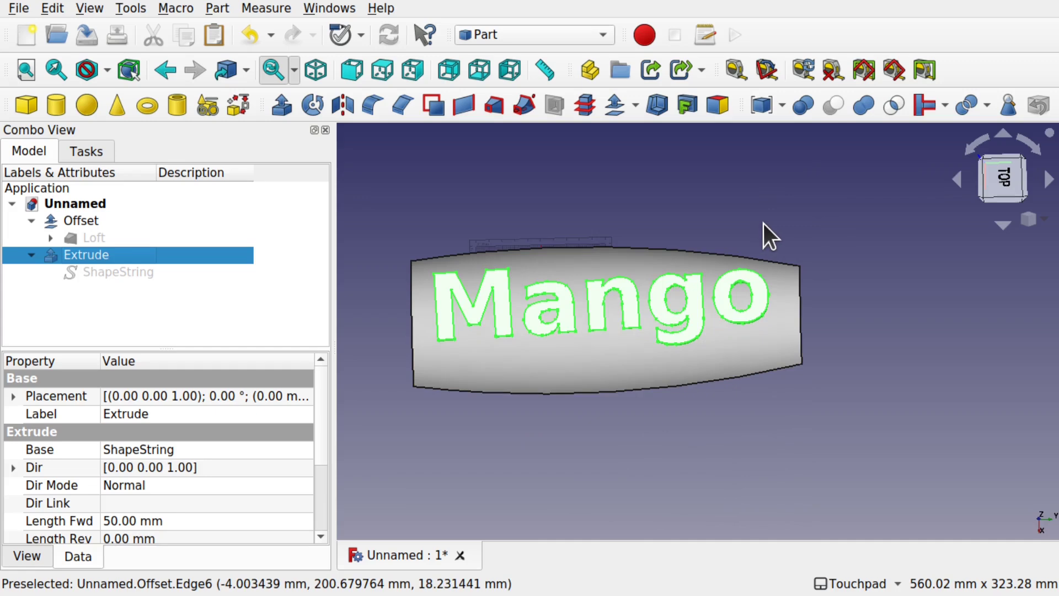
- Switch to the Draft workbench and create a facebinder from the shell's outer curved face
click(538, 34)
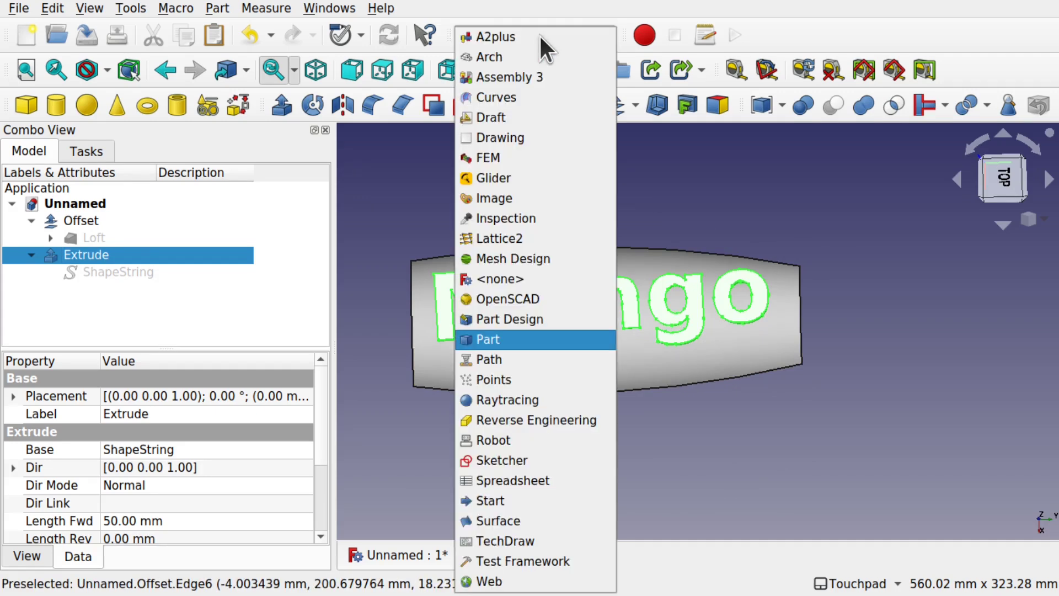
click(515, 118)
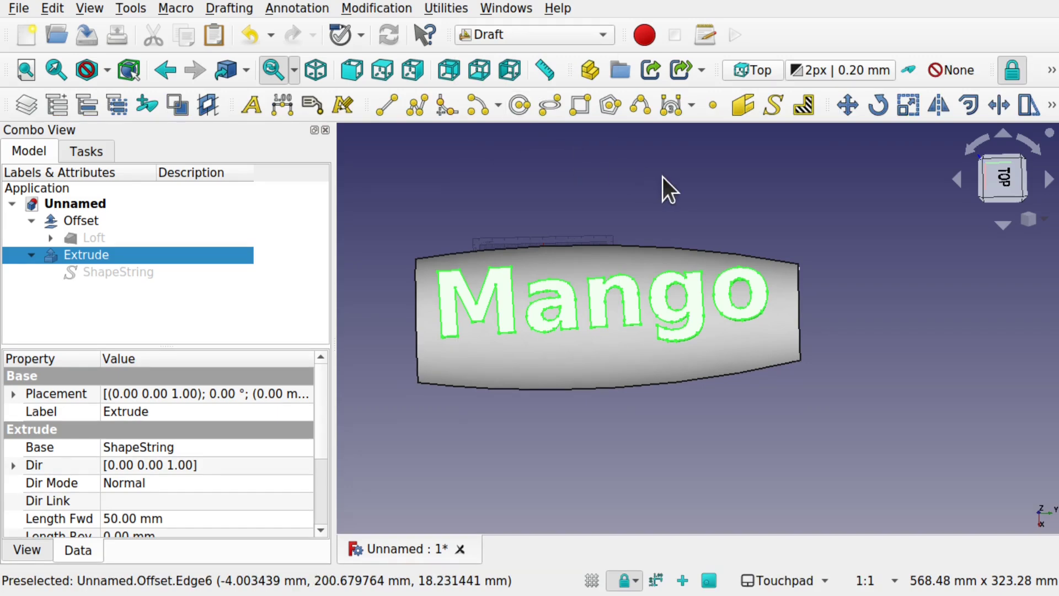
click(540, 269)
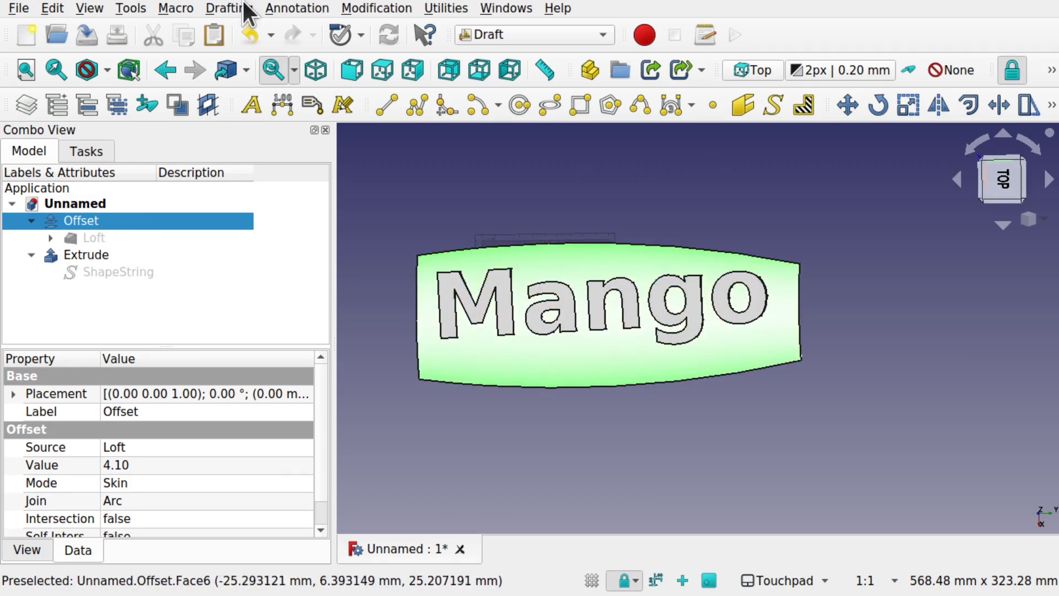
click(368, 9)
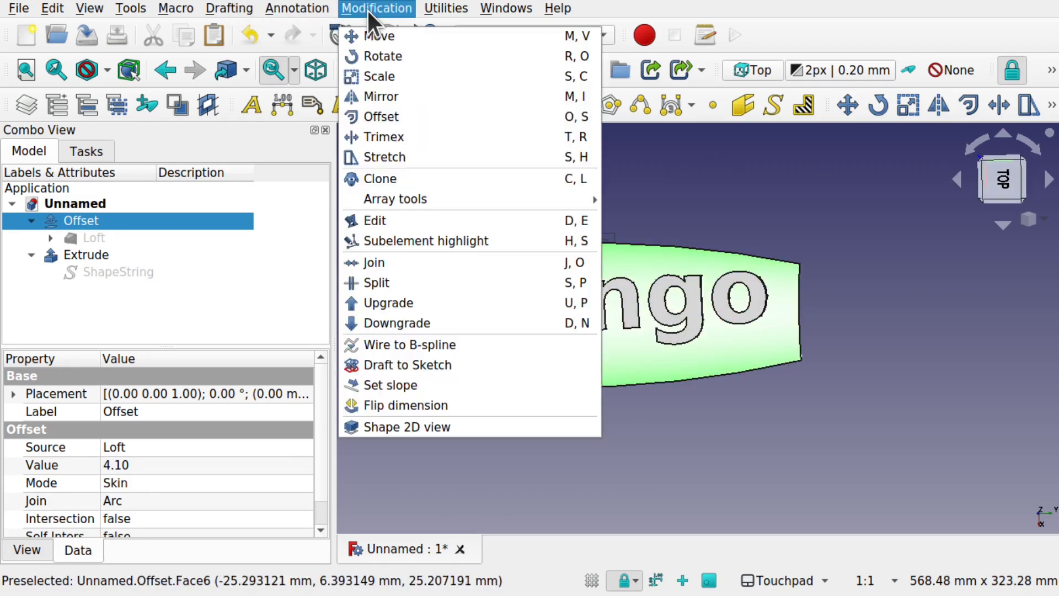
mouse_move(229, 10)
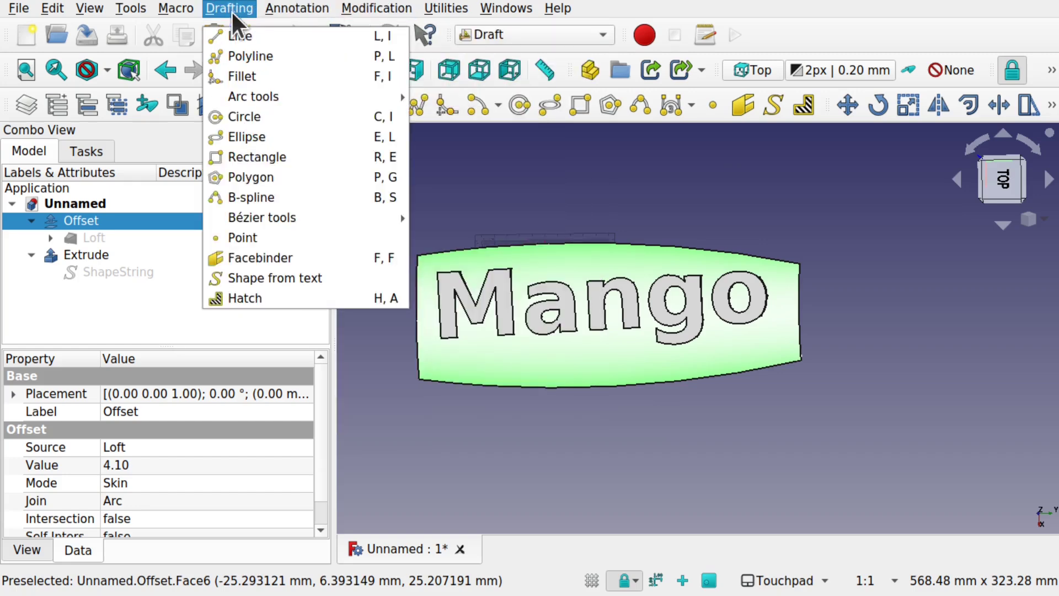
click(287, 261)
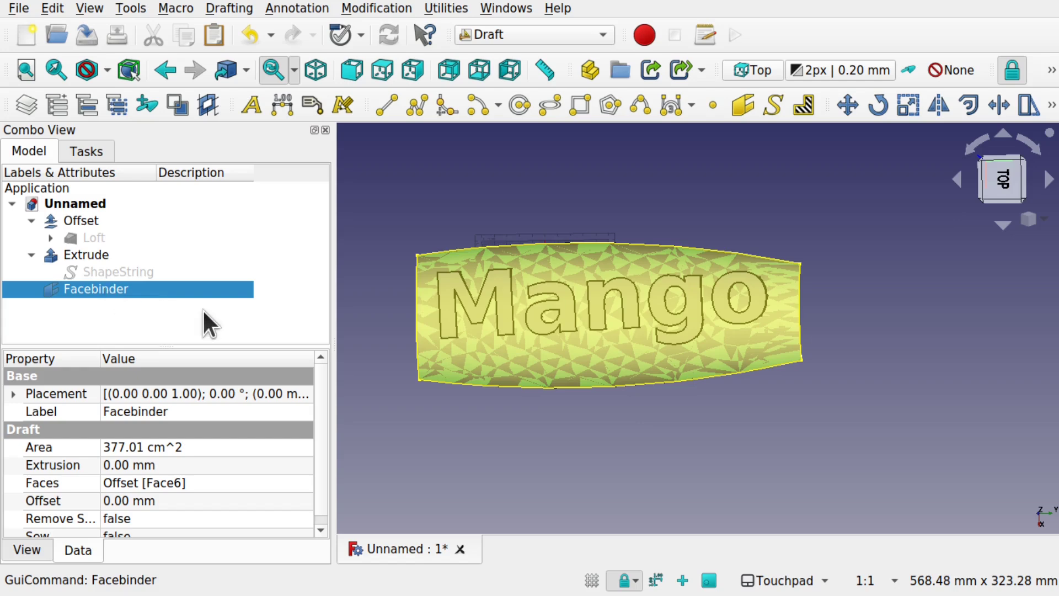
- Hide the Offset shell, leaving the facebinder surface with the extruded text, and switch to the Part workbench
click(76, 220)
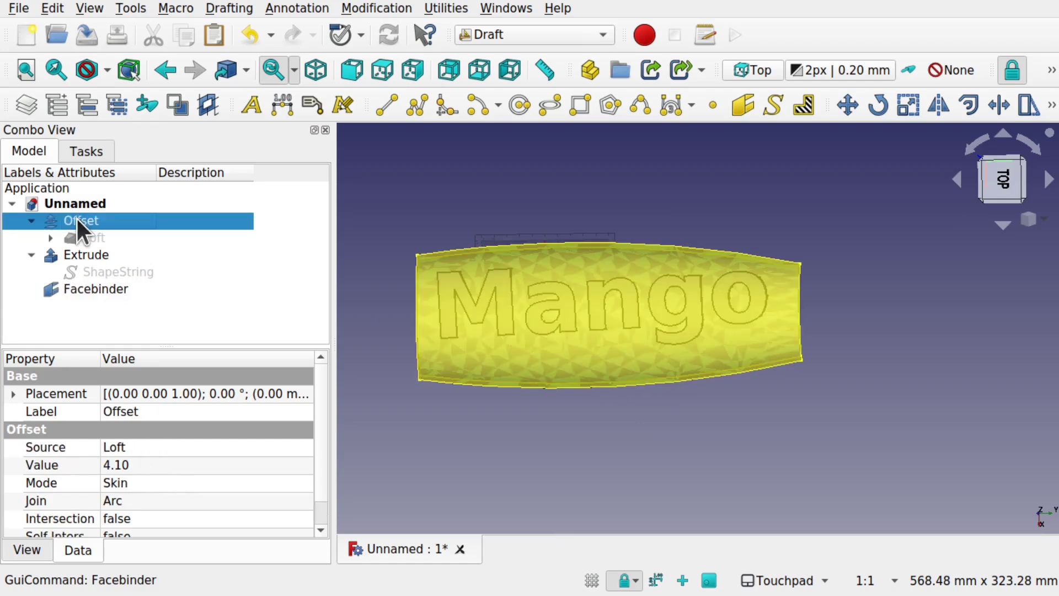
click(117, 232)
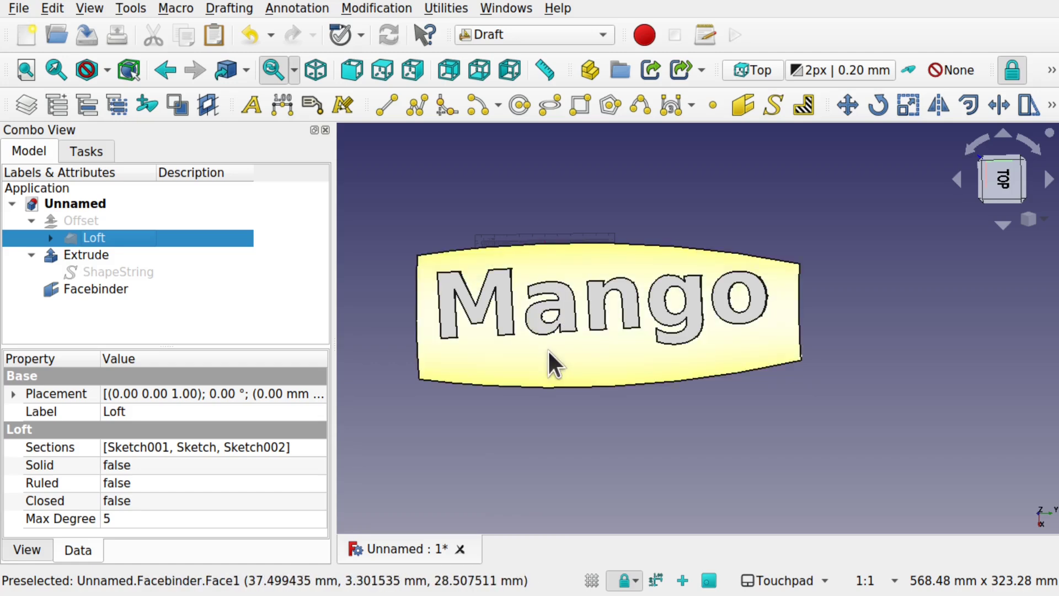
alt+drag(548, 349, 539, 296)
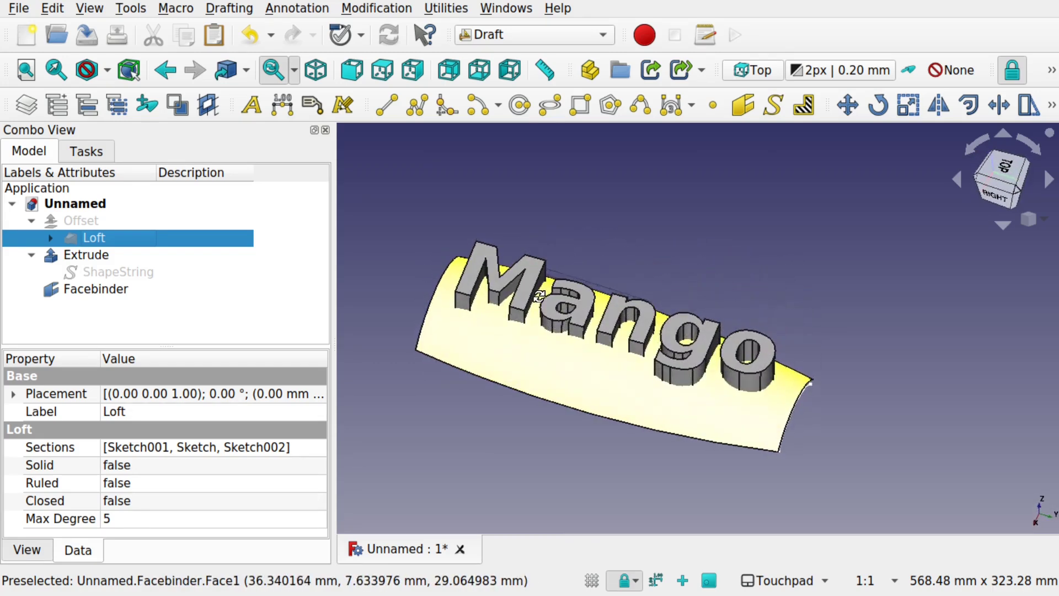
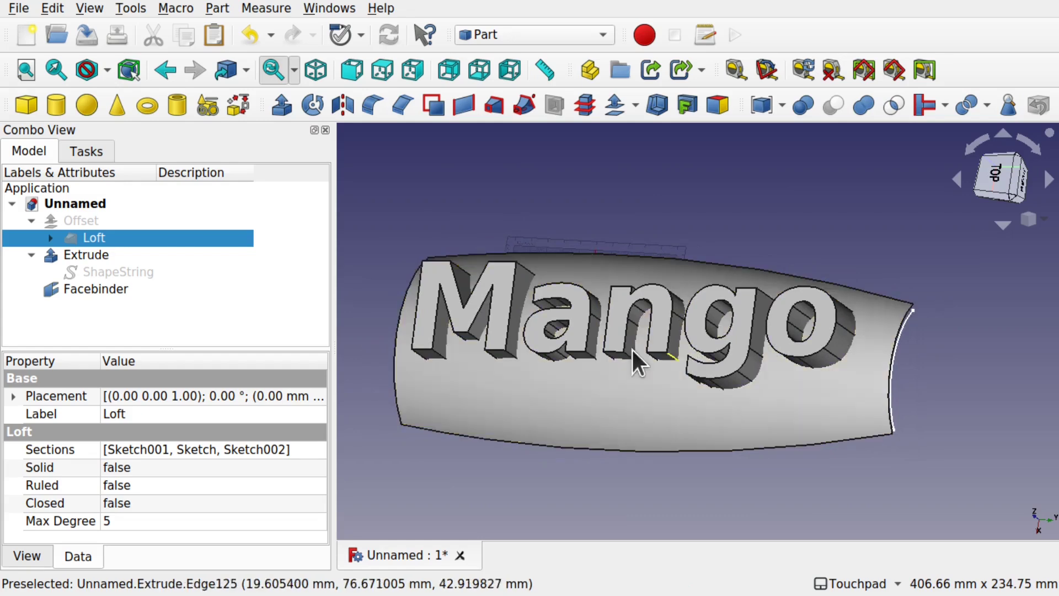
- Create a Boolean intersection of the Facebinder and the text Extrude, accepting the use of non-solids
click(105, 288)
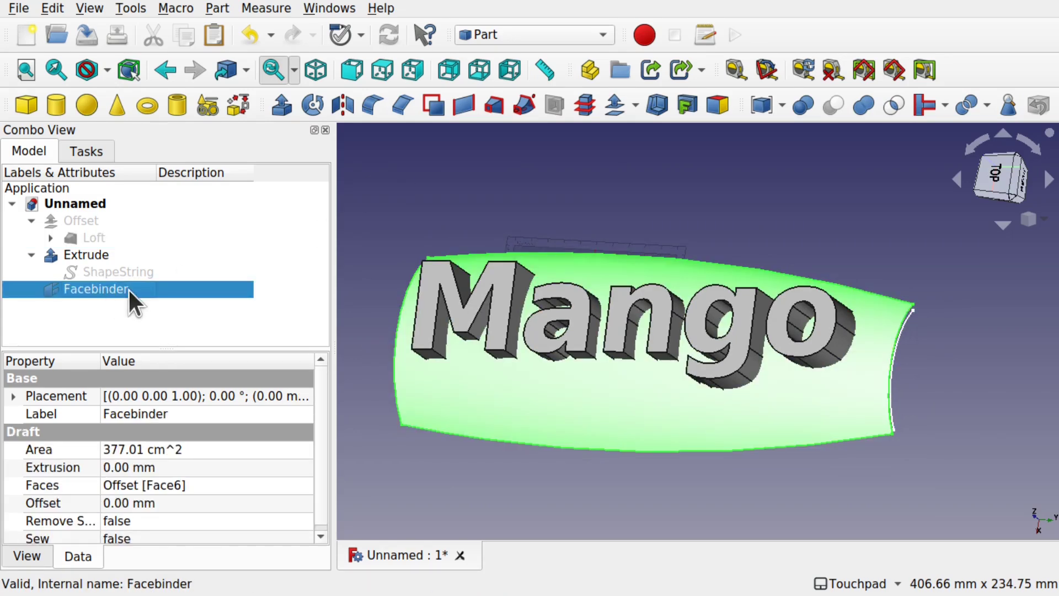
ctrl+click(99, 257)
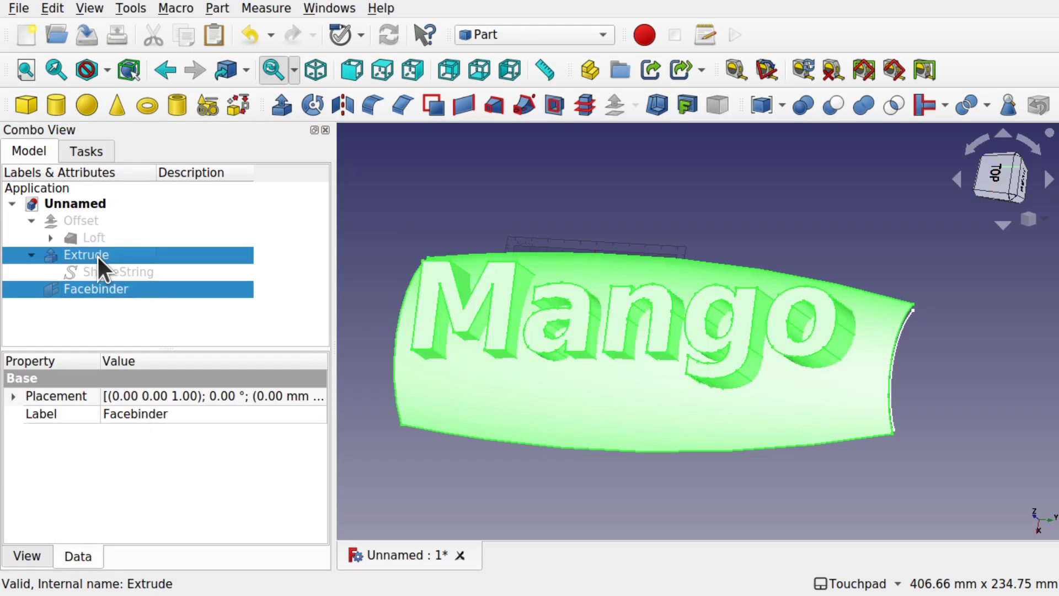
click(222, 9)
mouse_move(368, 302)
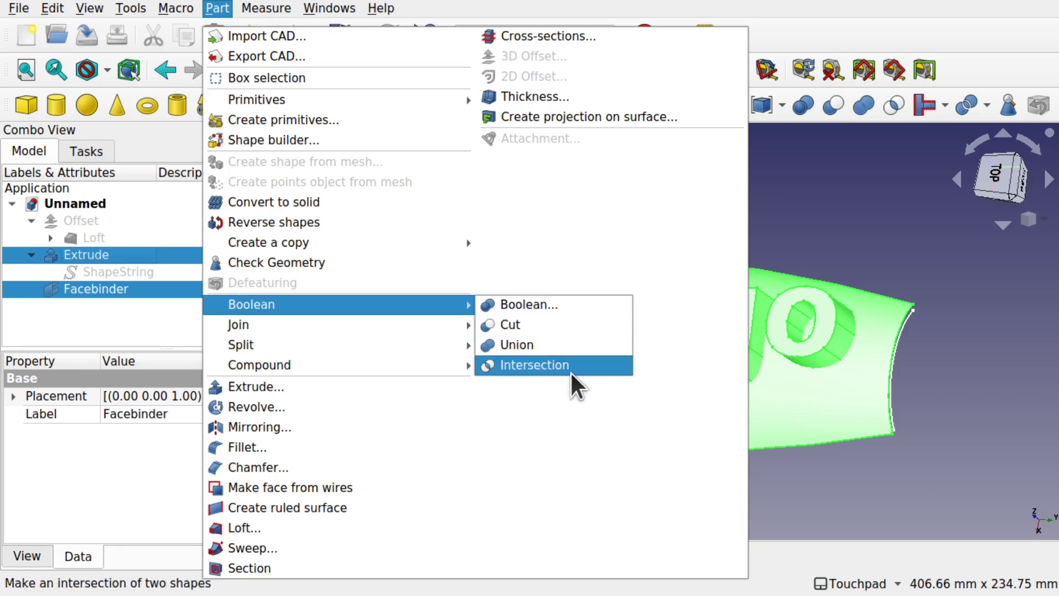
click(901, 109)
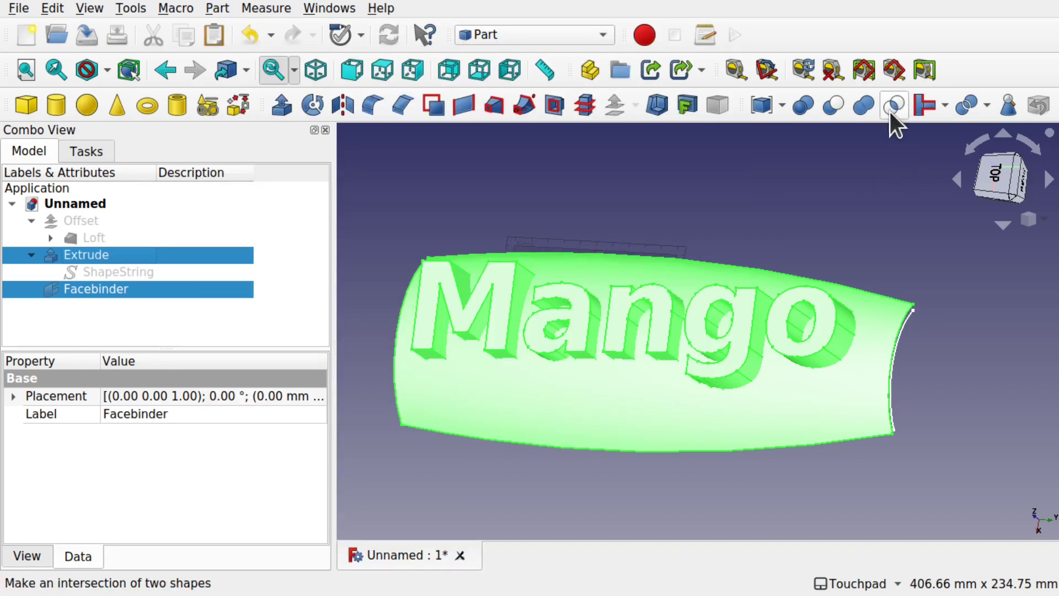
click(893, 104)
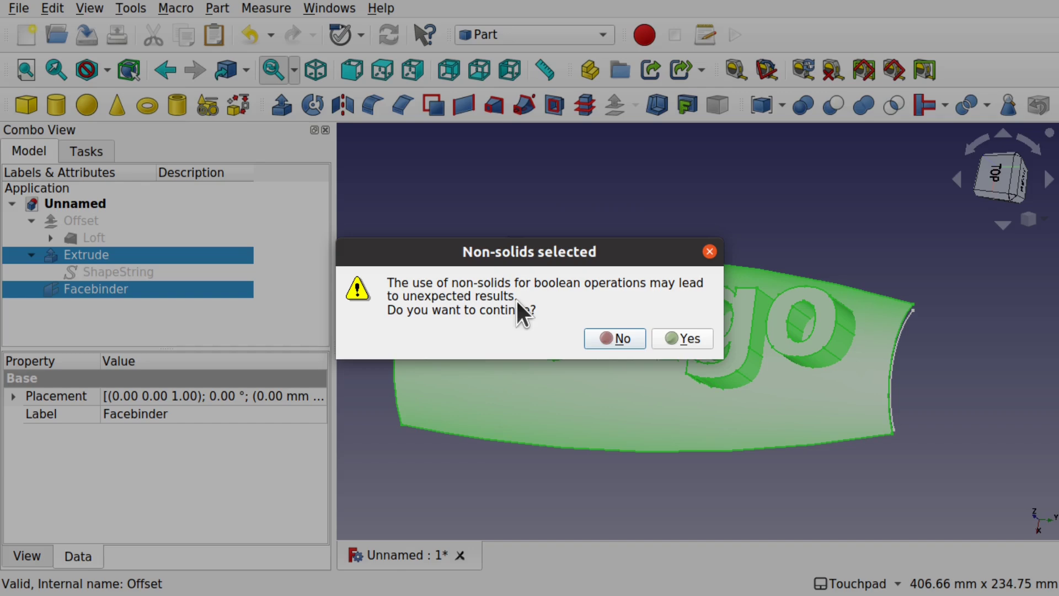
click(690, 330)
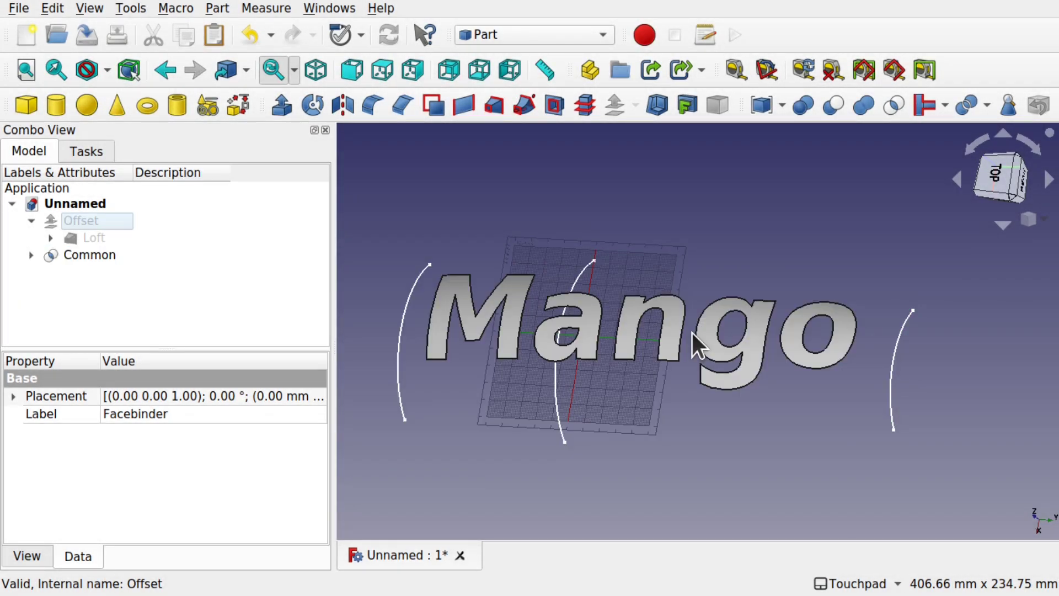
alt+drag(685, 350, 645, 432)
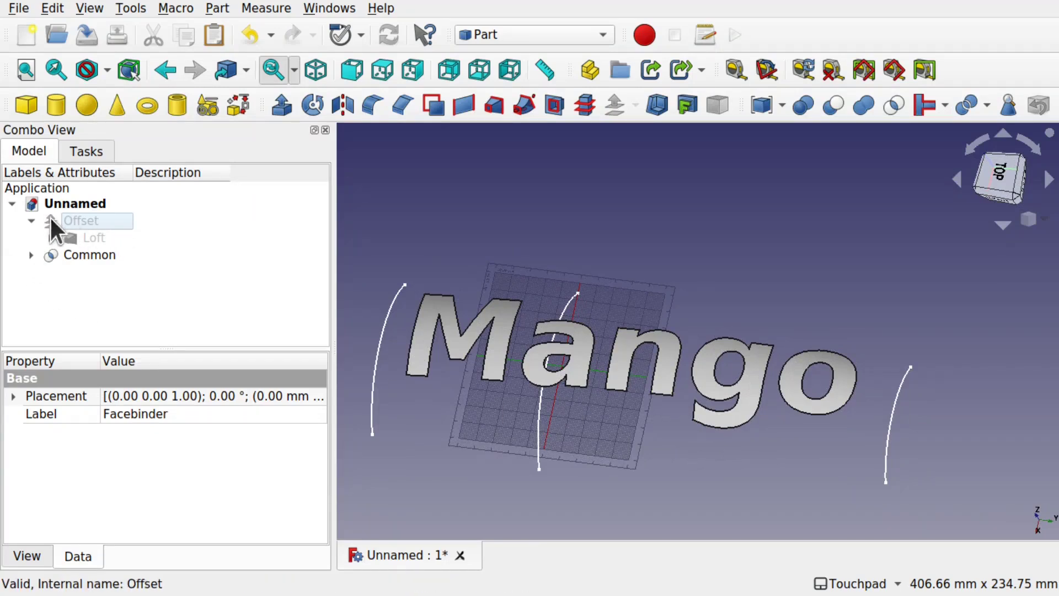
- Show the Offset shell briefly, hide it again, and examine the curved letter faces from several angles
click(93, 219)
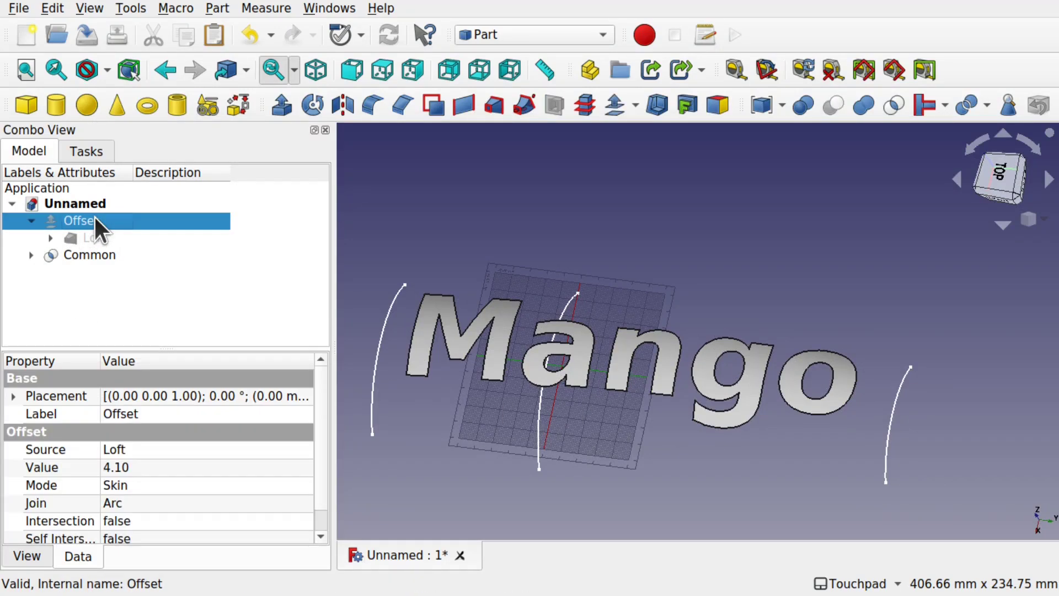
key(space)
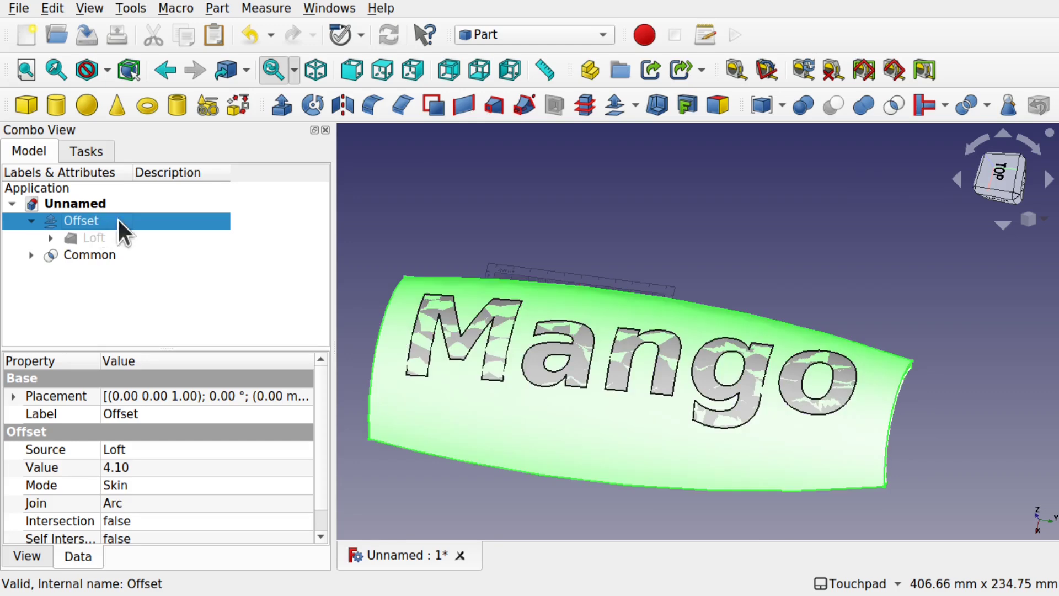
middle_drag(502, 426, 519, 439)
key(space)
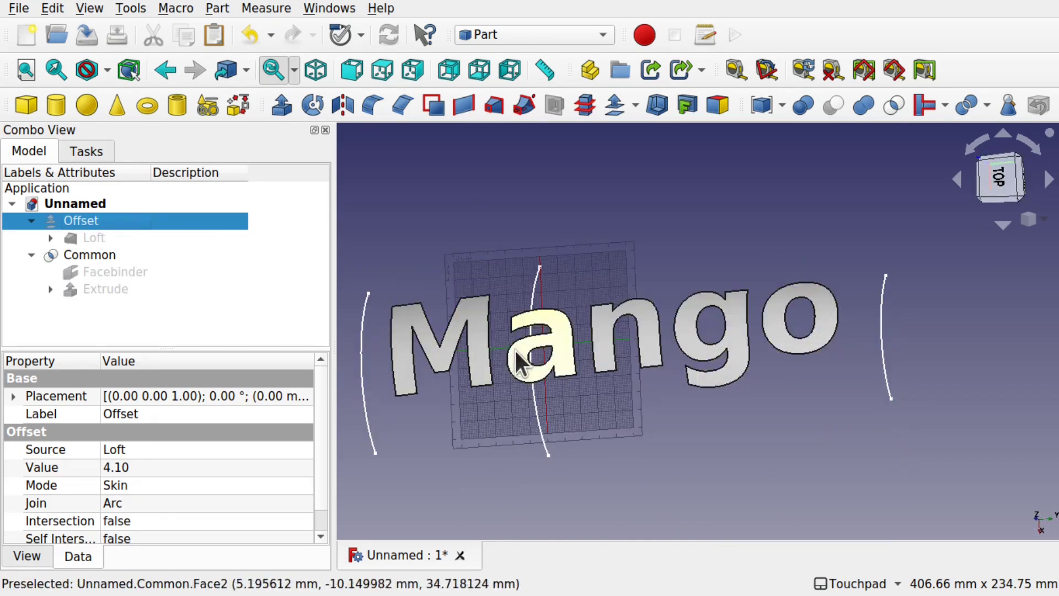
middle_drag(516, 353, 674, 293)
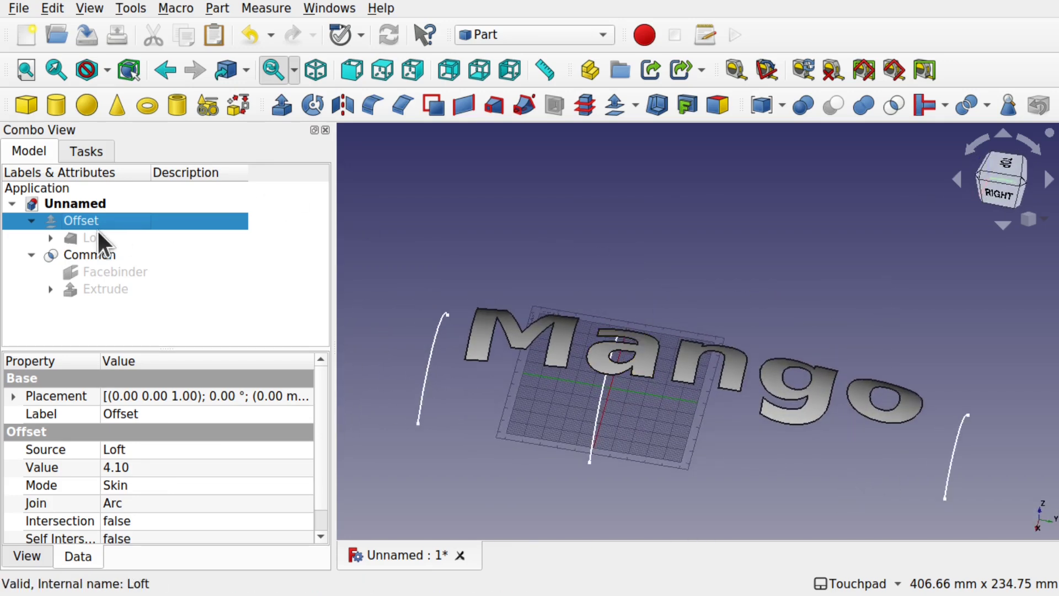
middle_drag(668, 365, 558, 359)
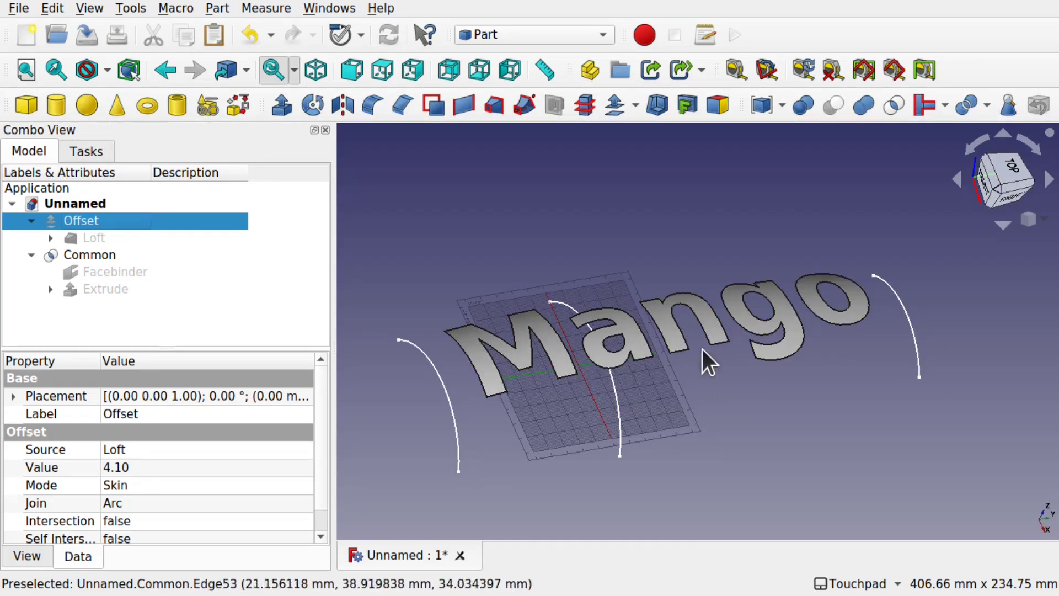
middle_drag(703, 349, 646, 431)
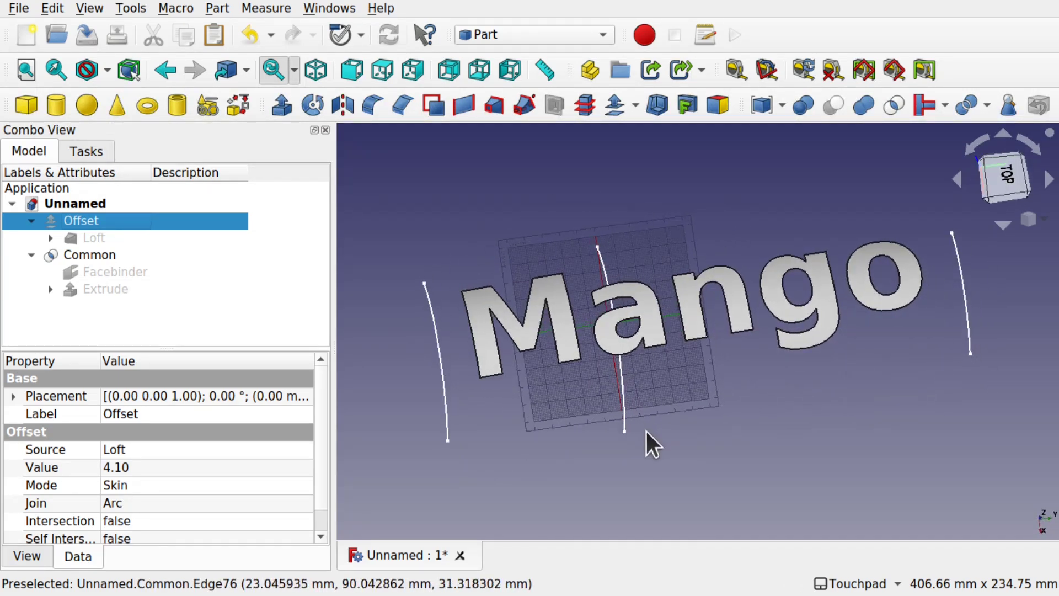
- Show the Offset shell together with the curved letter faces and clear the selection
key(space)
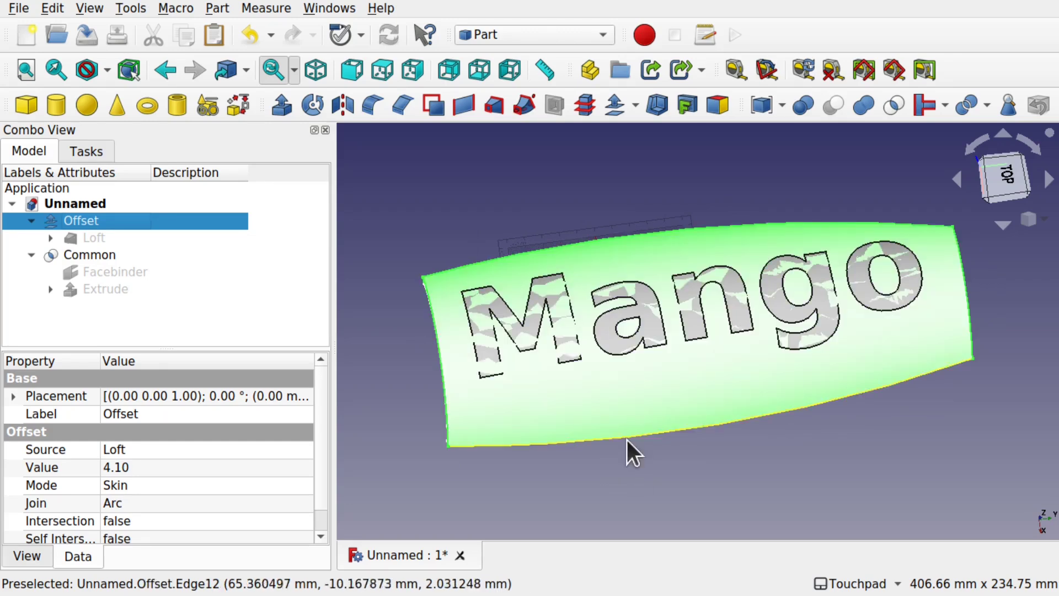
middle_drag(626, 439, 726, 419)
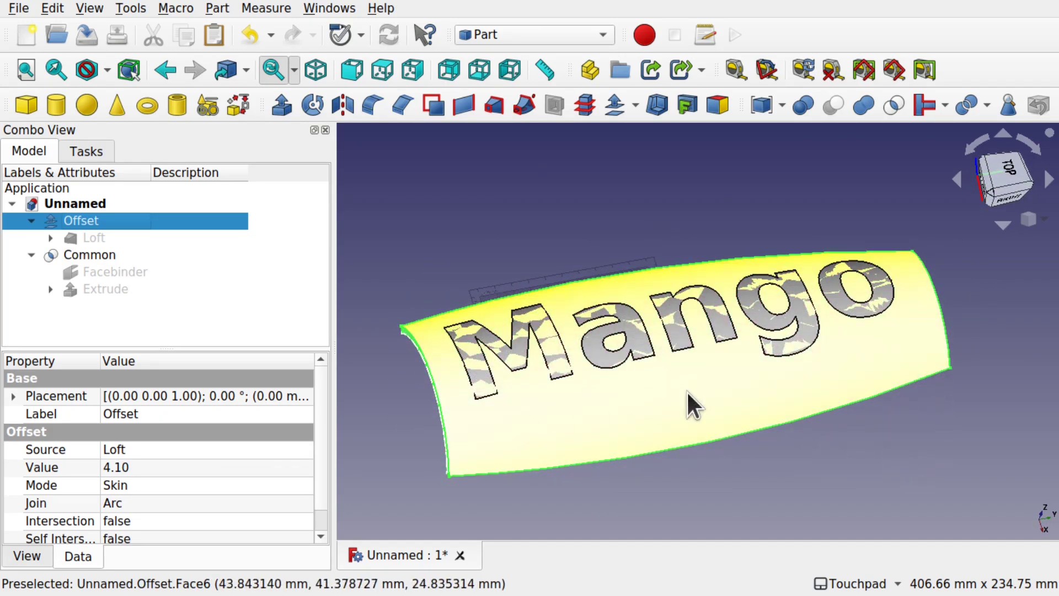
click(448, 239)
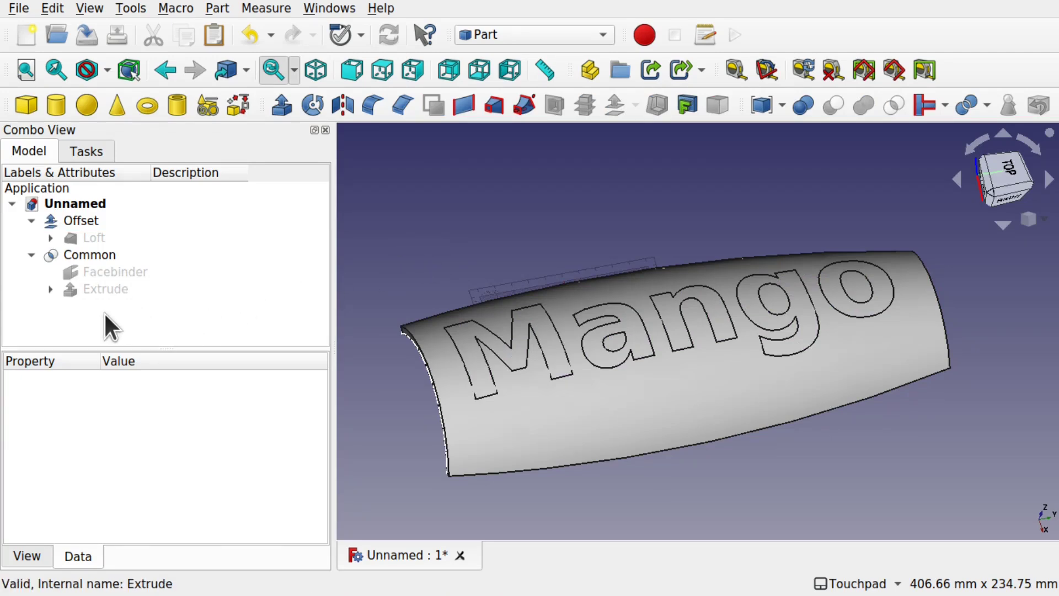
- Try to extrude the Common letter faces 10 mm along their normal
click(107, 255)
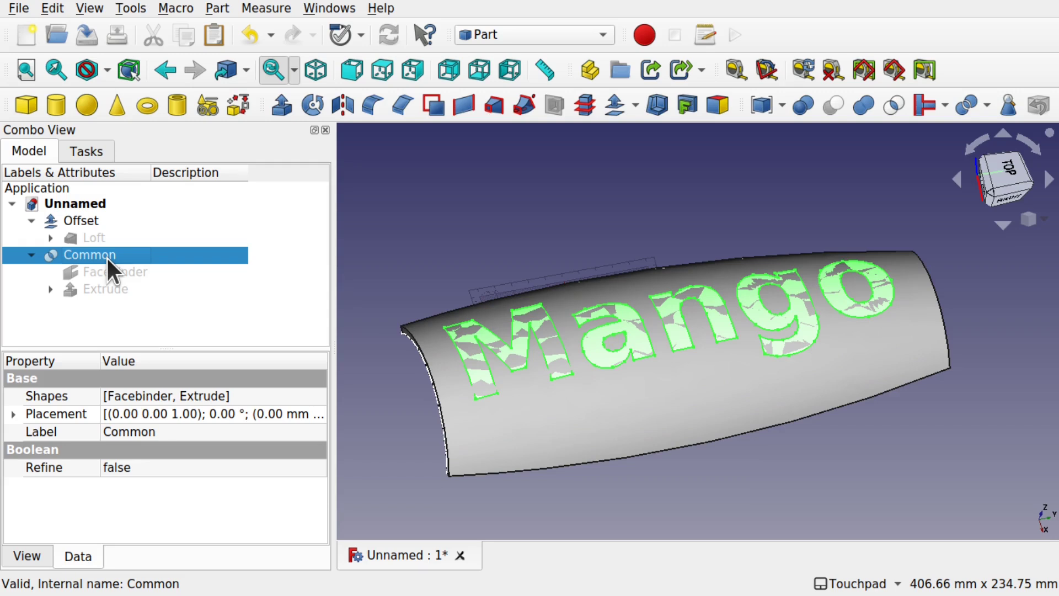
click(283, 104)
mouse_move(607, 233)
mouse_down()
mouse_move(650, 243)
mouse_move(627, 234)
mouse_up()
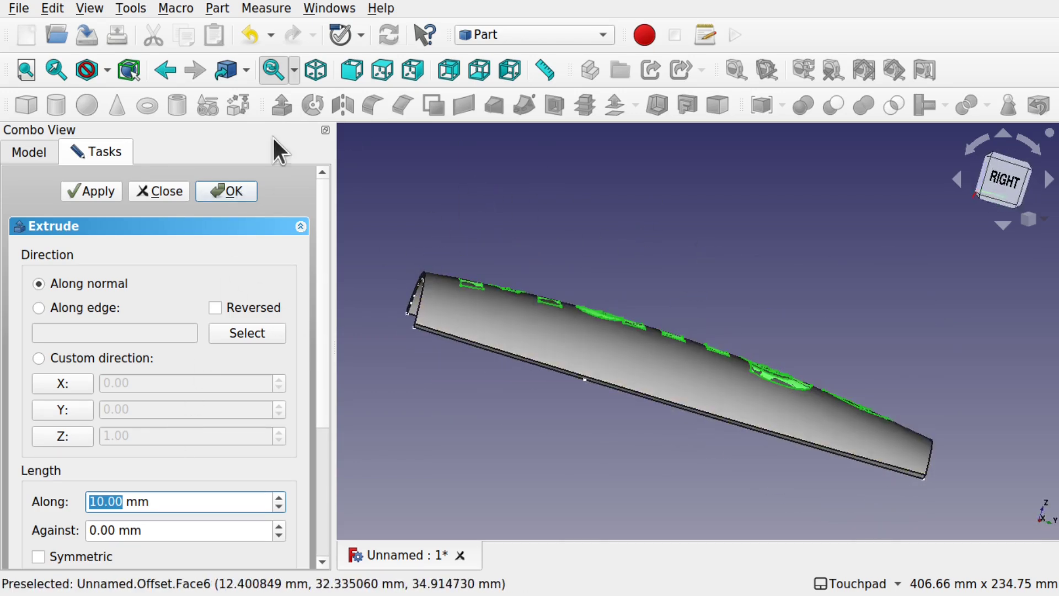
click(226, 191)
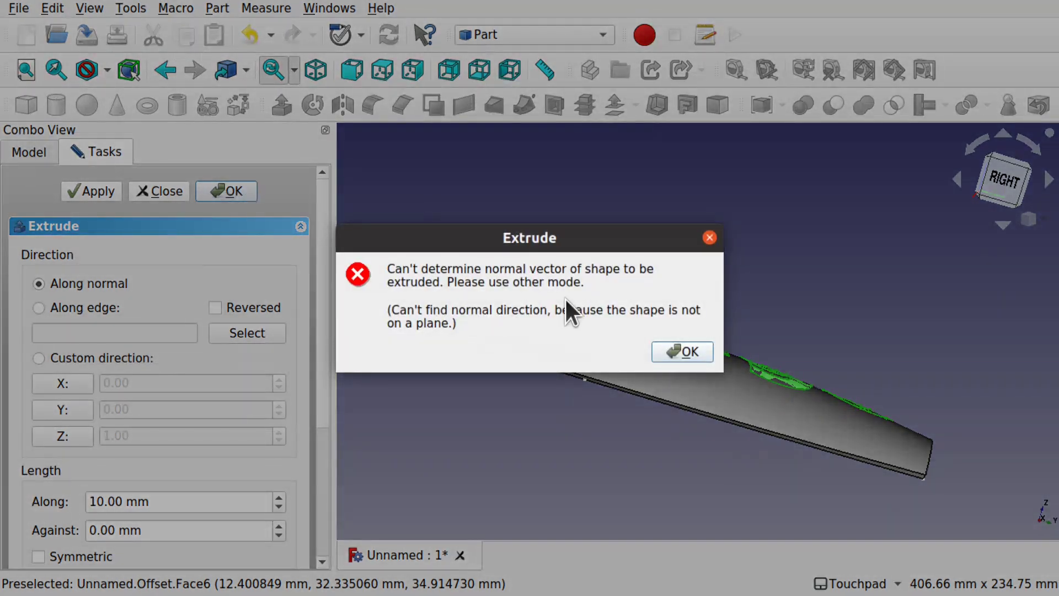
click(678, 349)
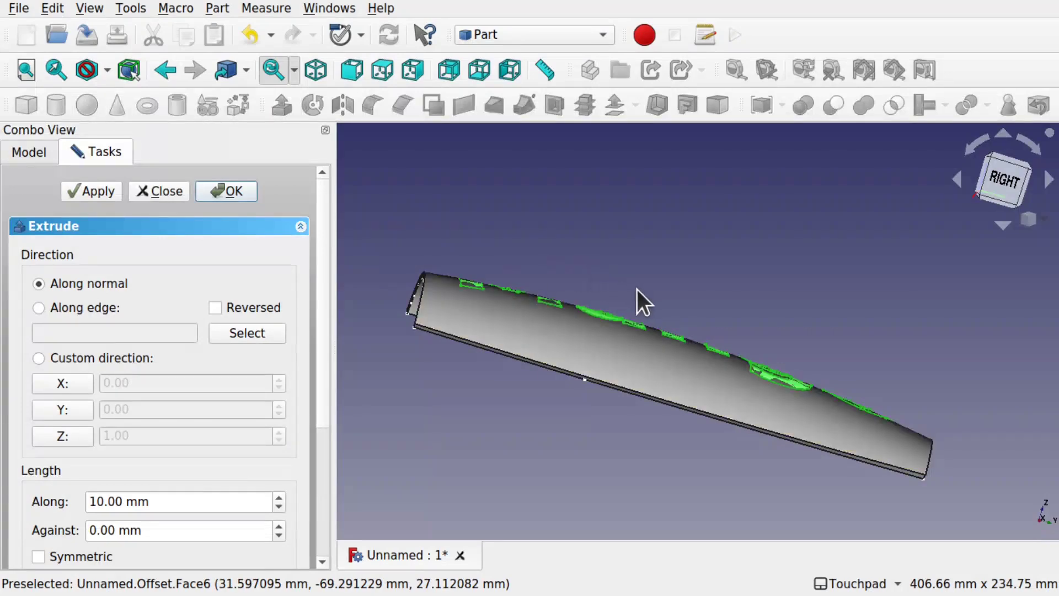
- Extrude the Common letter faces 3 mm in the custom direction Z -1
alt+drag(636, 289, 490, 326)
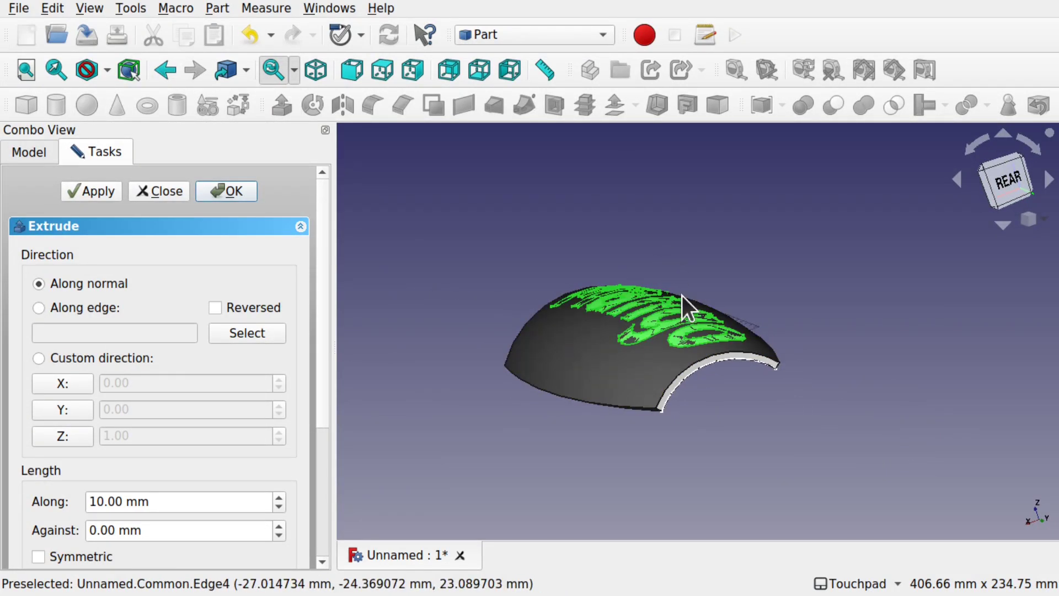
alt+drag(1047, 540, 209, 420)
click(66, 435)
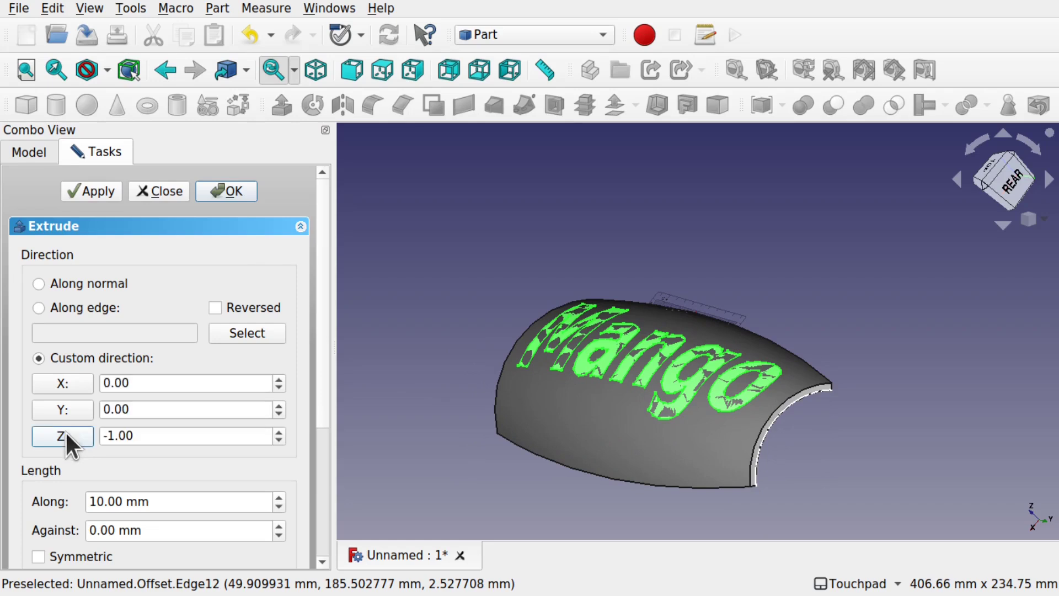
double_click(102, 501)
text(3)
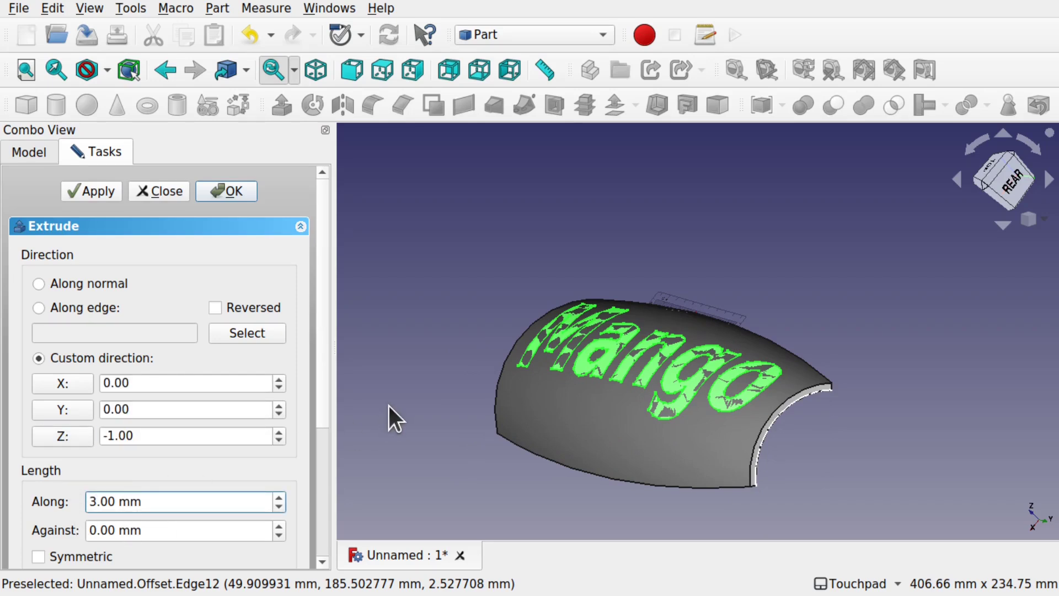
click(231, 191)
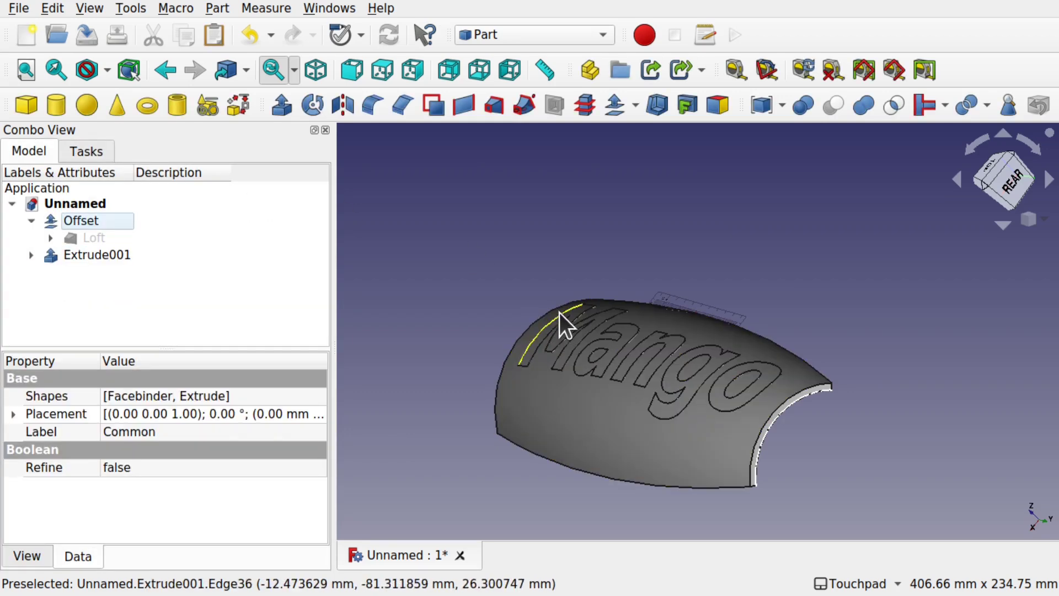
- Hide the Offset shell and set the forward length of the extruded curved letters to -3 mm
alt+drag(563, 320, 728, 409)
click(677, 422)
key(space)
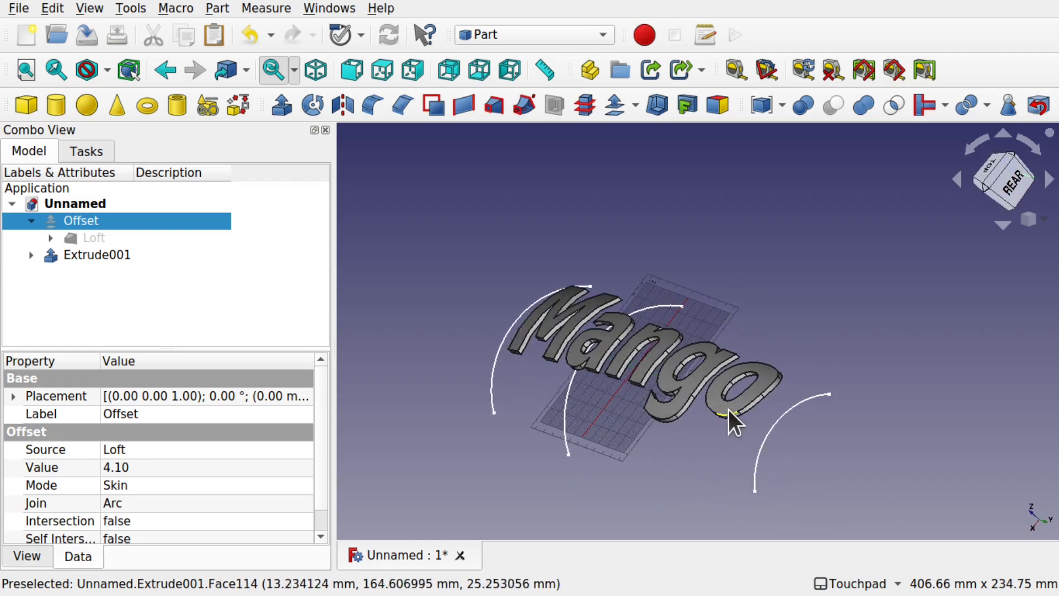
click(121, 253)
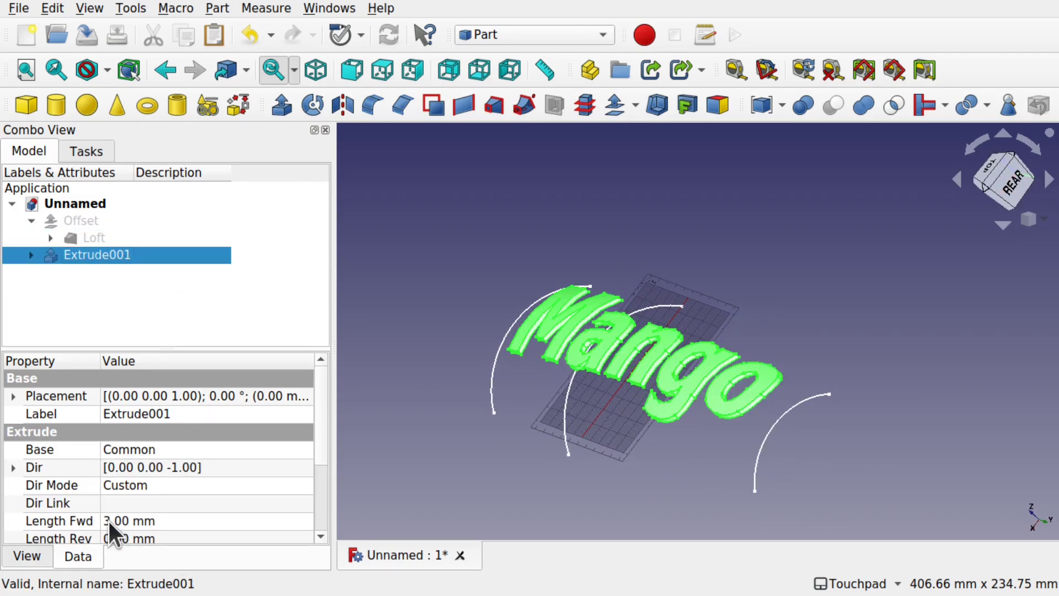
click(108, 521)
key(Home)
text(-)
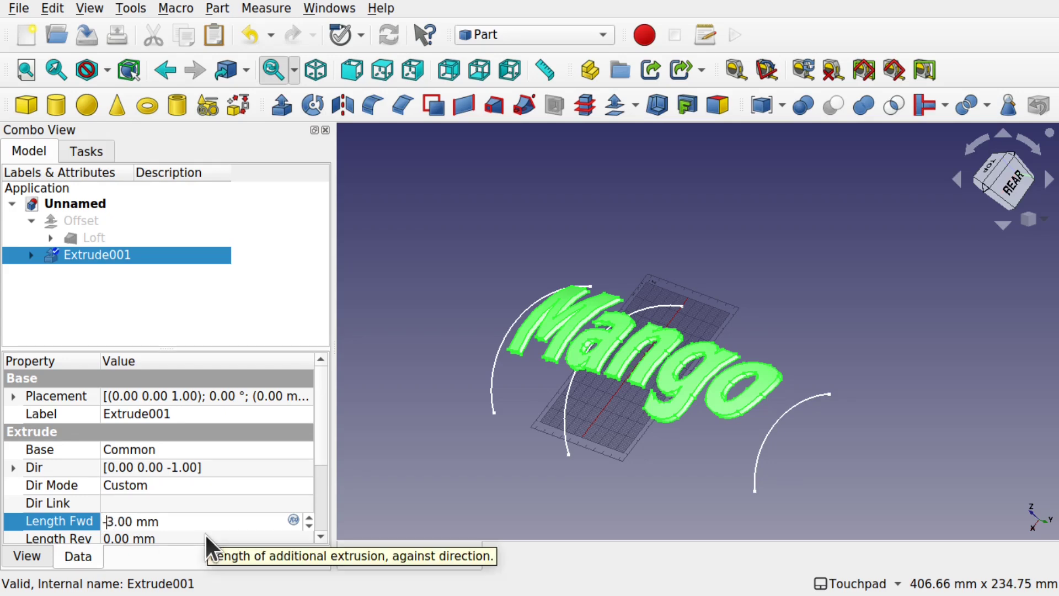
key(Return)
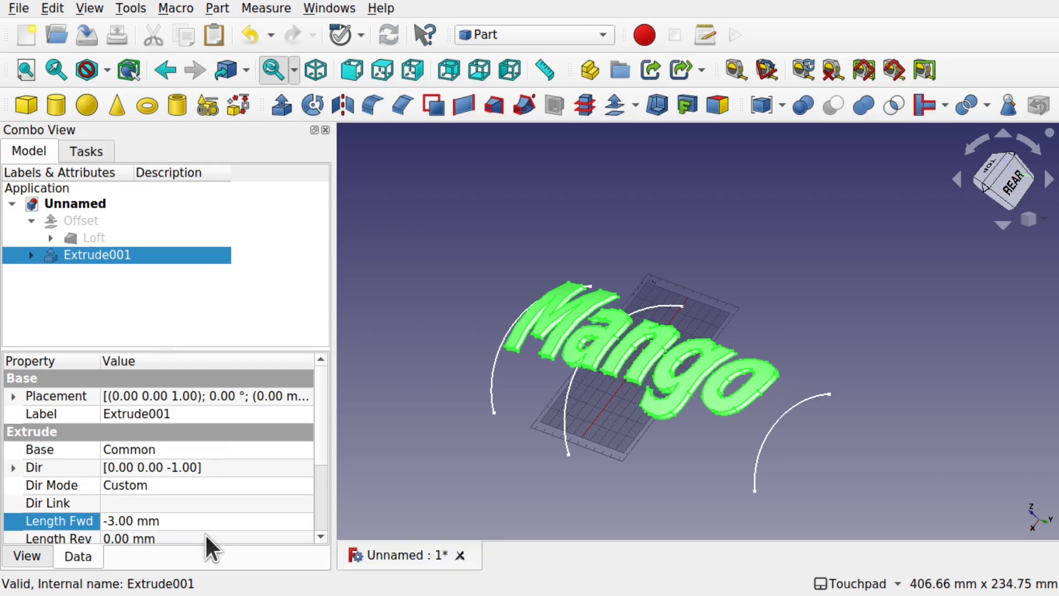
- Show the Offset shell again and examine the raised letters on its curved surface from several angles
alt+drag(646, 428, 657, 380)
click(90, 221)
key(space)
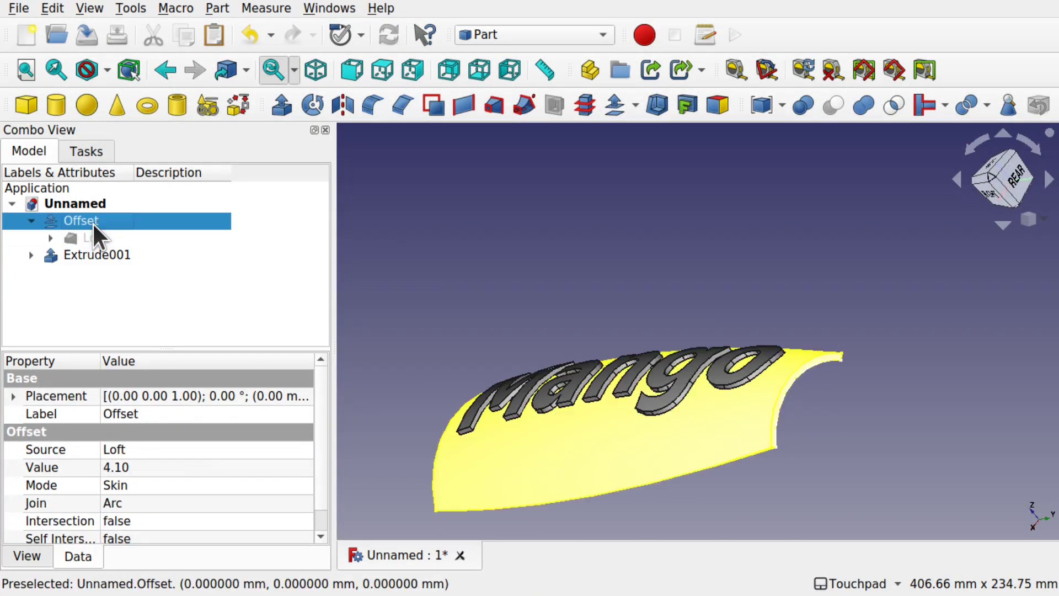
alt+drag(588, 331, 816, 322)
click(533, 449)
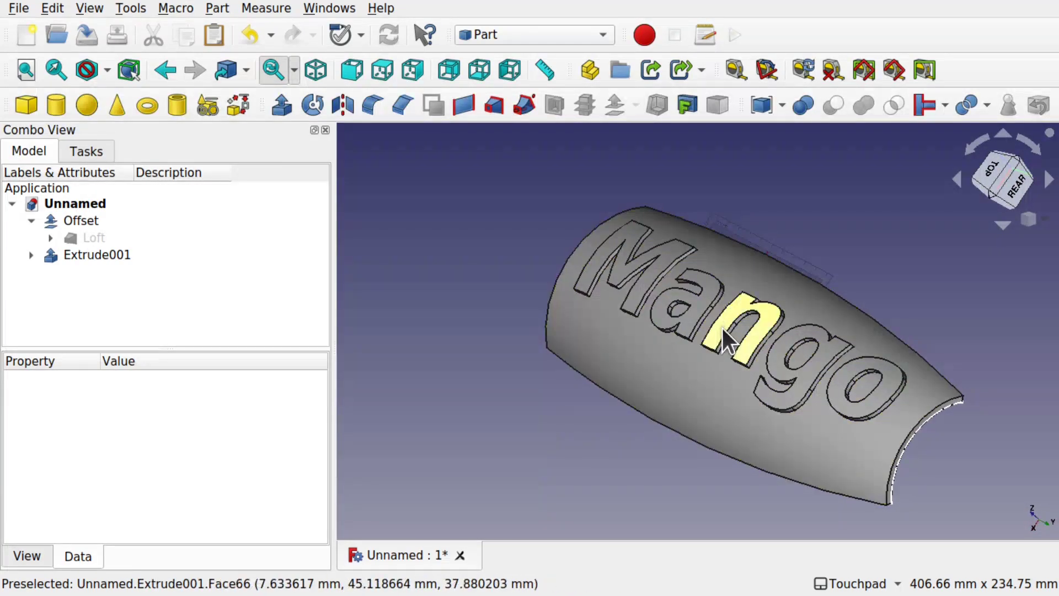
alt+drag(735, 303, 747, 353)
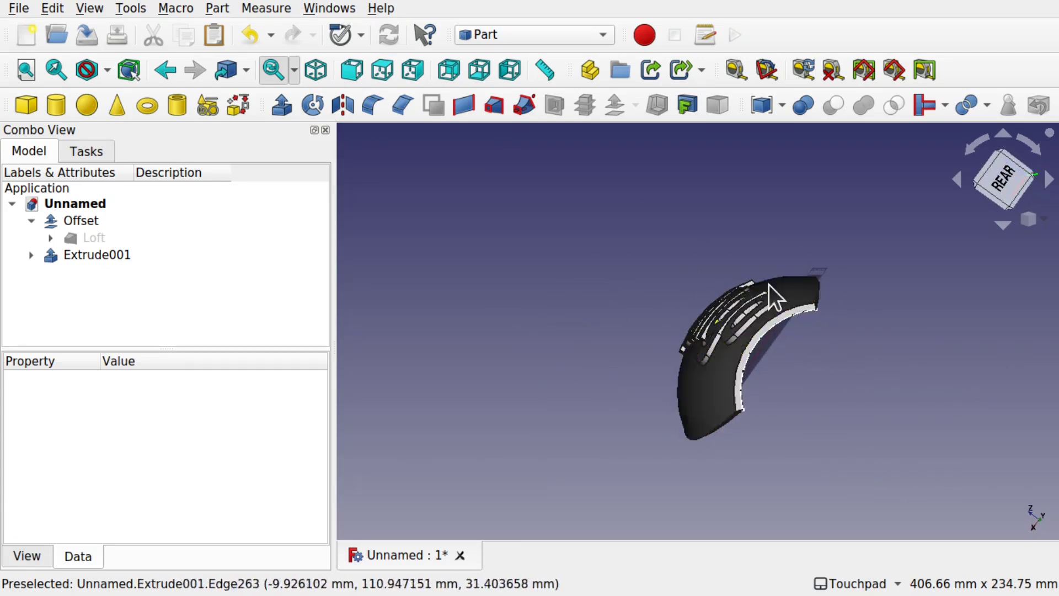
alt+drag(996, 484, 782, 405)
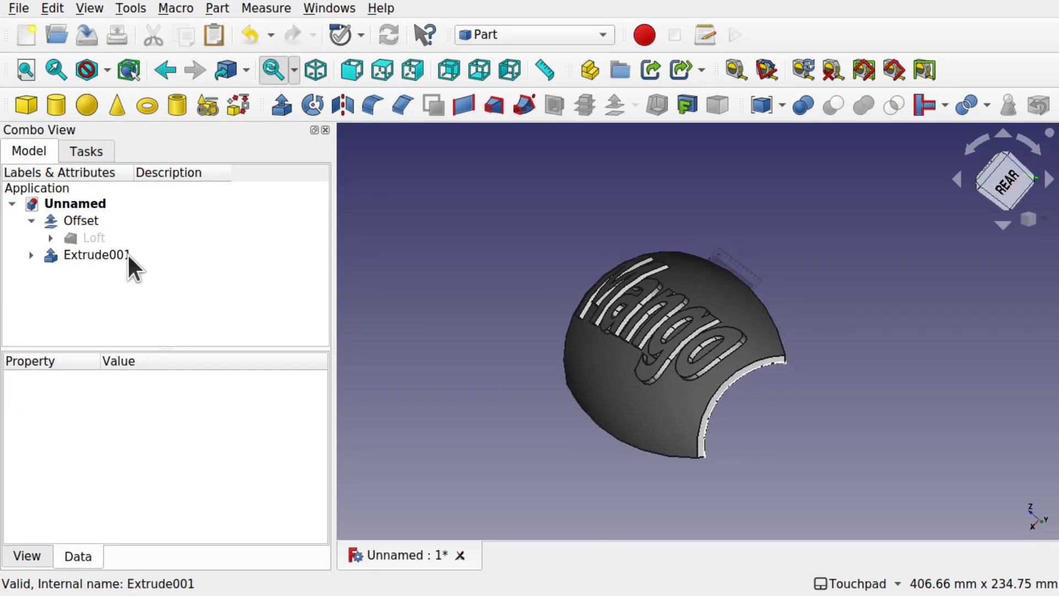
- Delete the curved letter extrusion Extrude001 and the Common intersection, keeping the original text Extrude and Facebinder
click(88, 223)
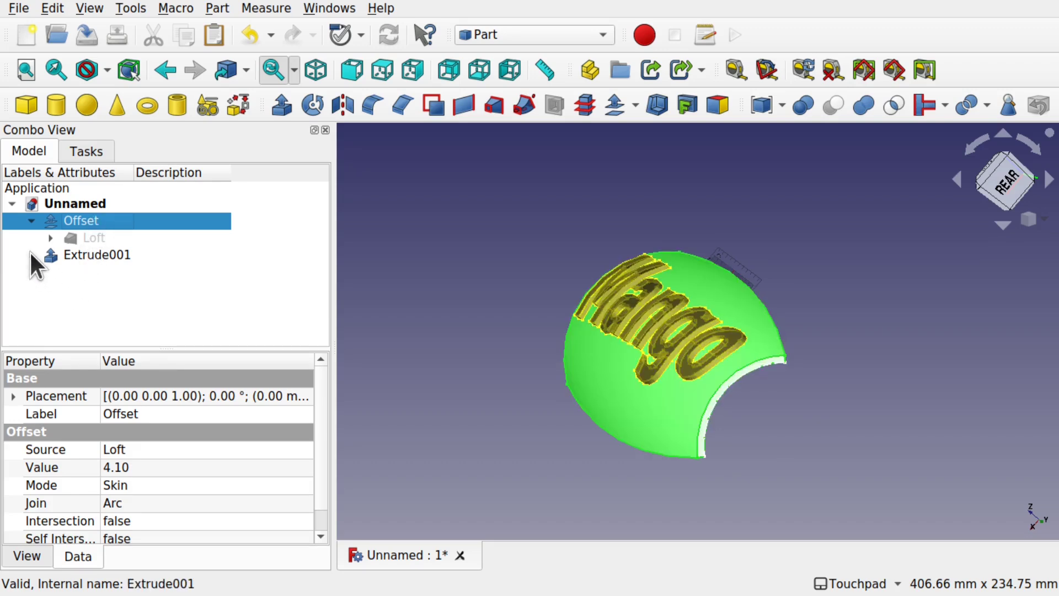
click(69, 260)
key(Delete)
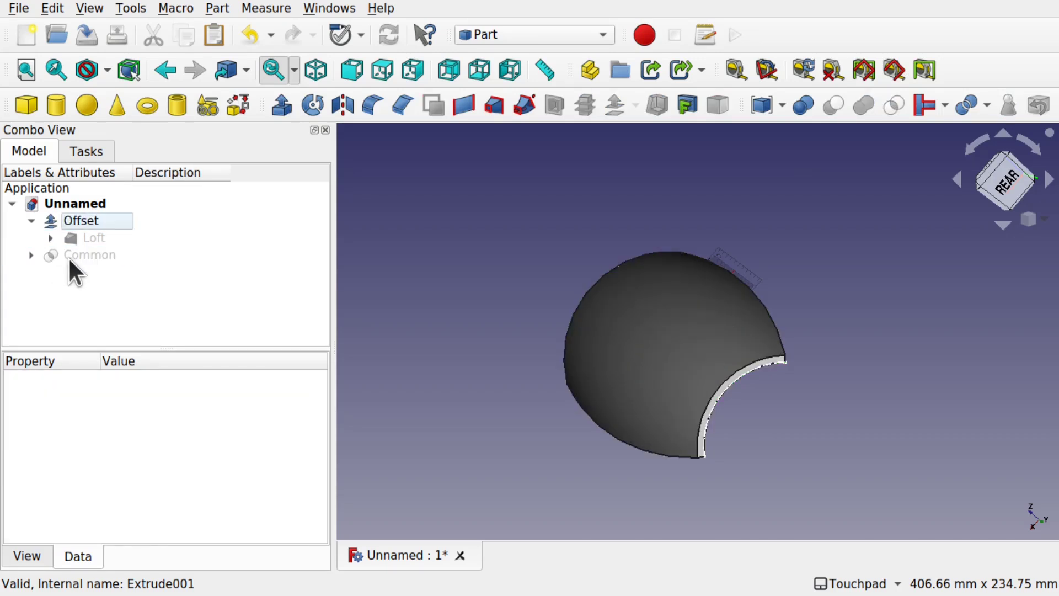
click(65, 254)
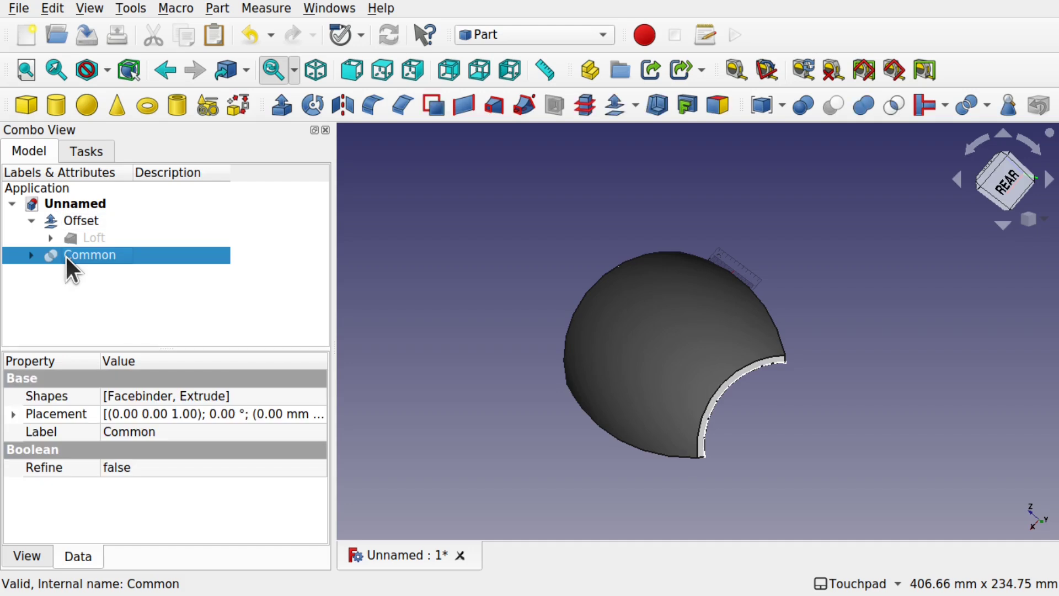
click(31, 255)
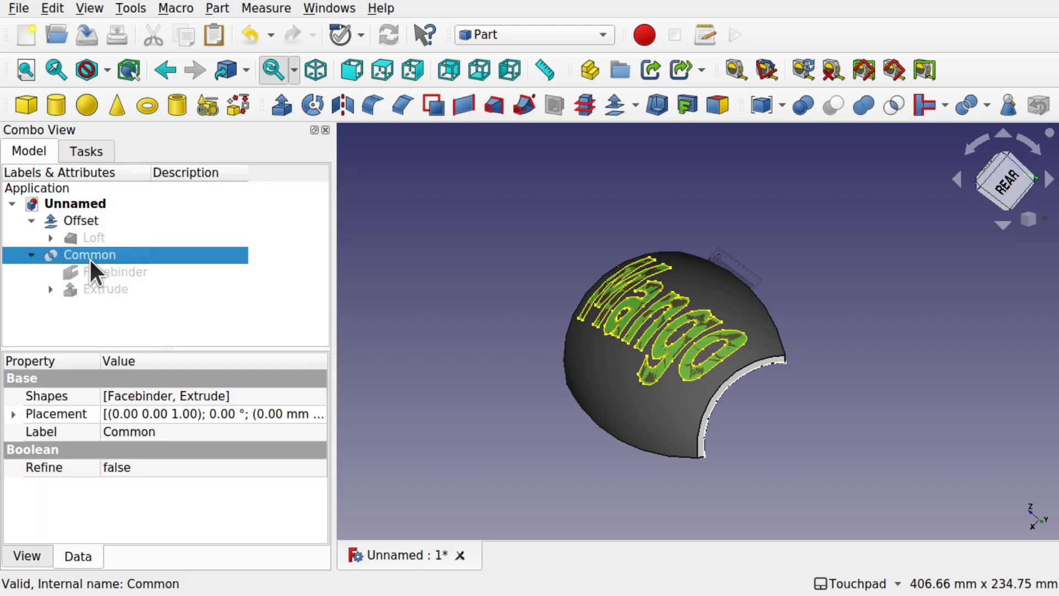
key(Delete)
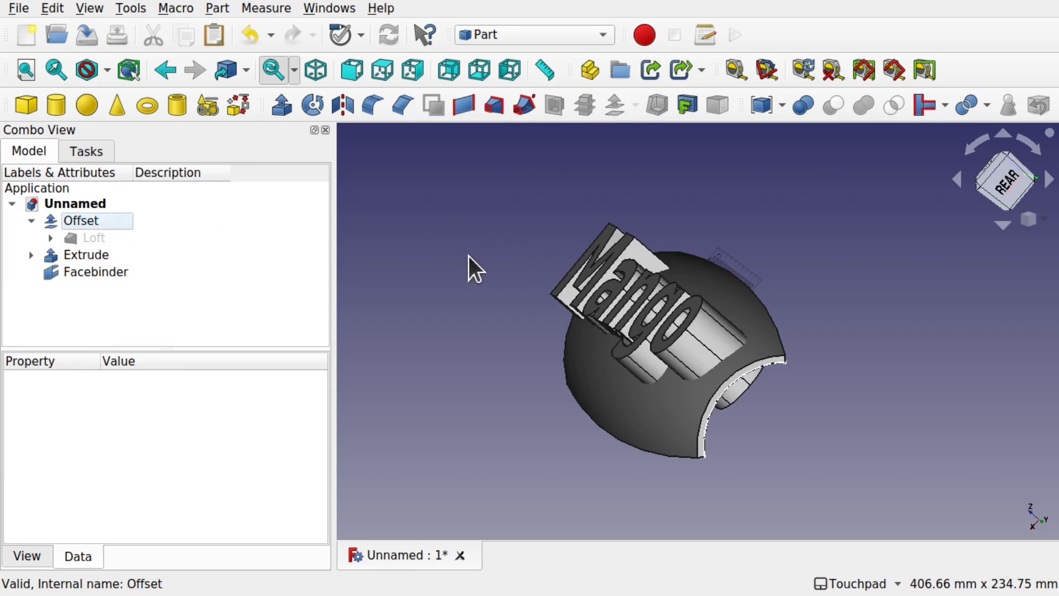
- Transform the text Extrude, rotating it 15° about the Y axis and shifting it along its X axis
alt+drag(618, 298, 610, 260)
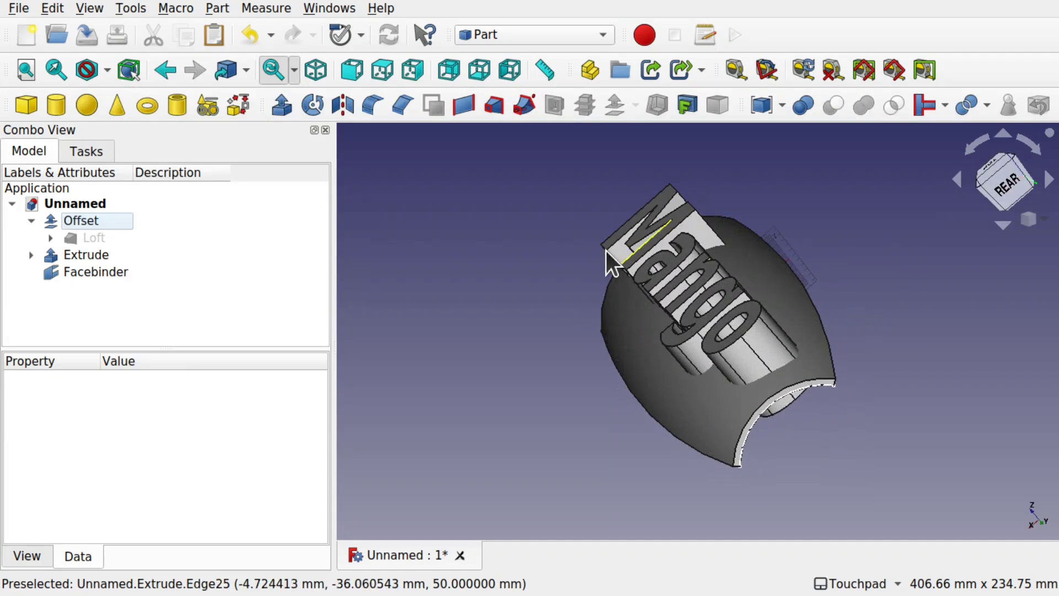
click(95, 257)
right_click(94, 254)
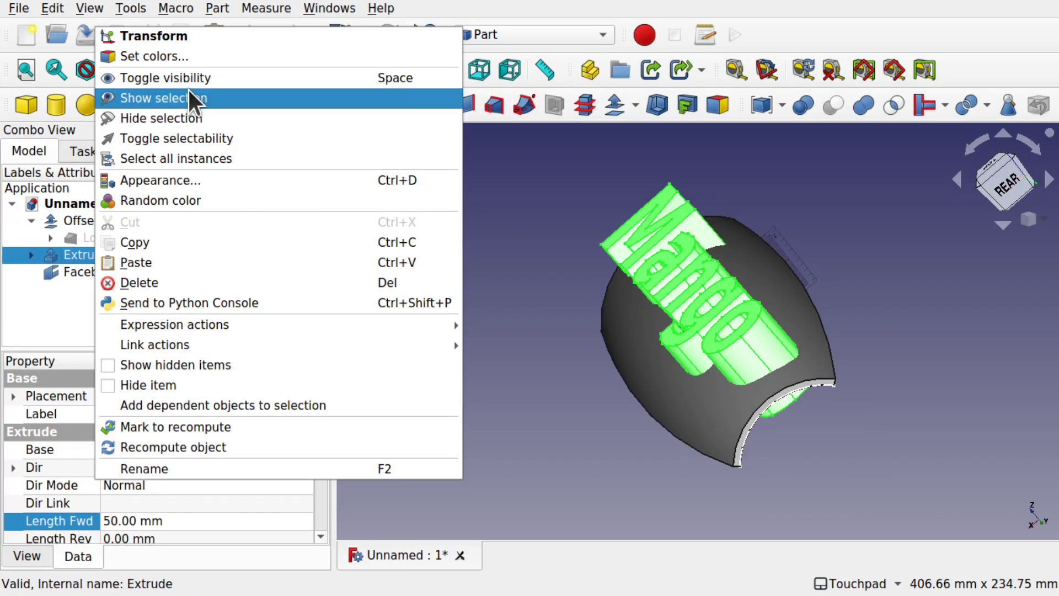
click(208, 35)
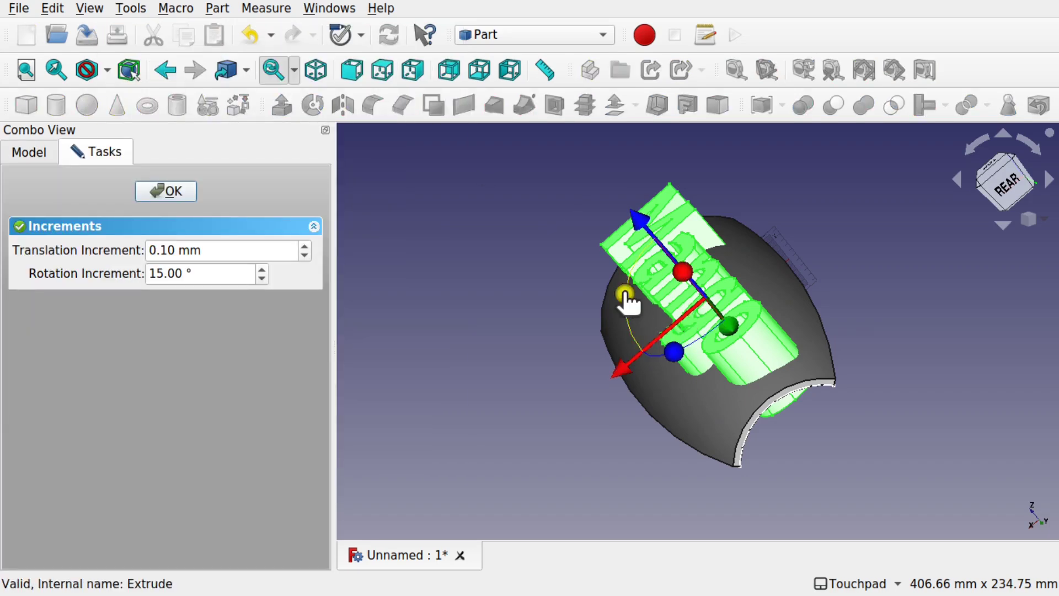
drag(626, 295, 613, 329)
drag(646, 381, 634, 410)
middle_drag(677, 403, 511, 380)
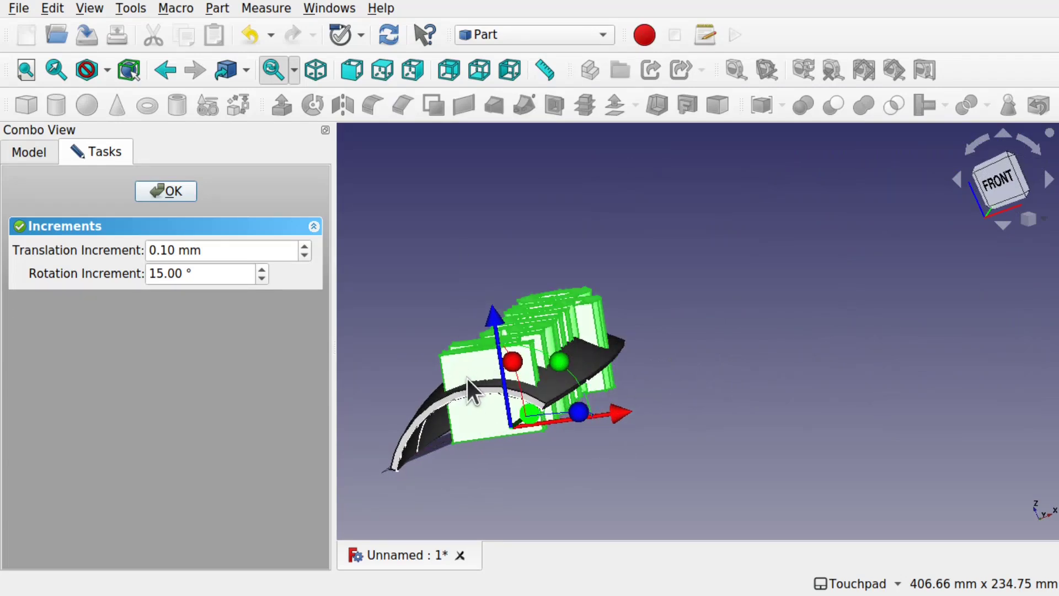
middle_drag(428, 275, 640, 430)
click(163, 191)
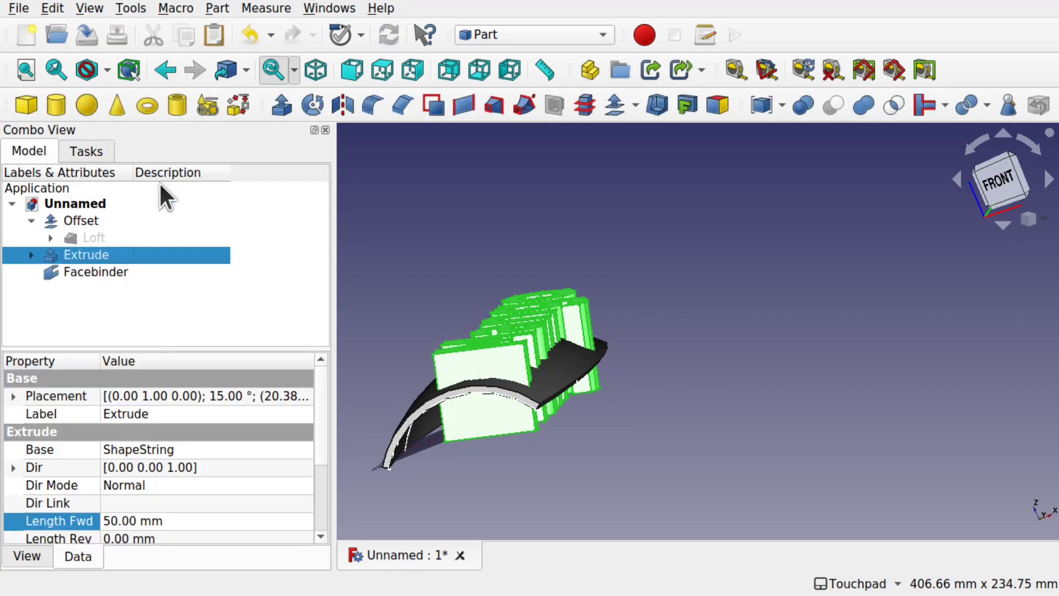
- Inspect the tilted text from the front, then switch to the Sketcher workbench and create a new sketch on the XZ plane
click(993, 185)
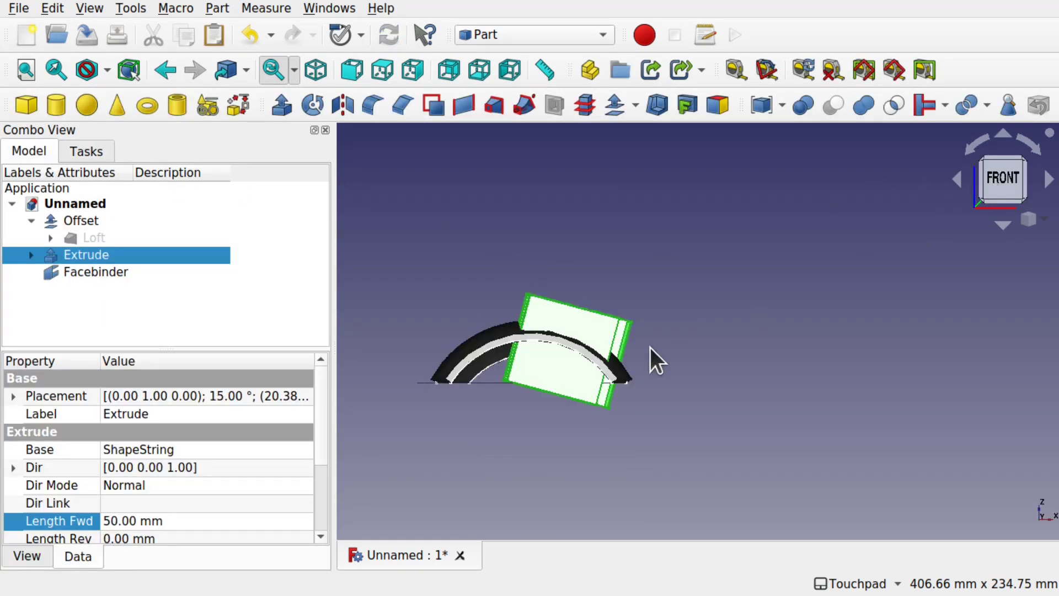
click(656, 347)
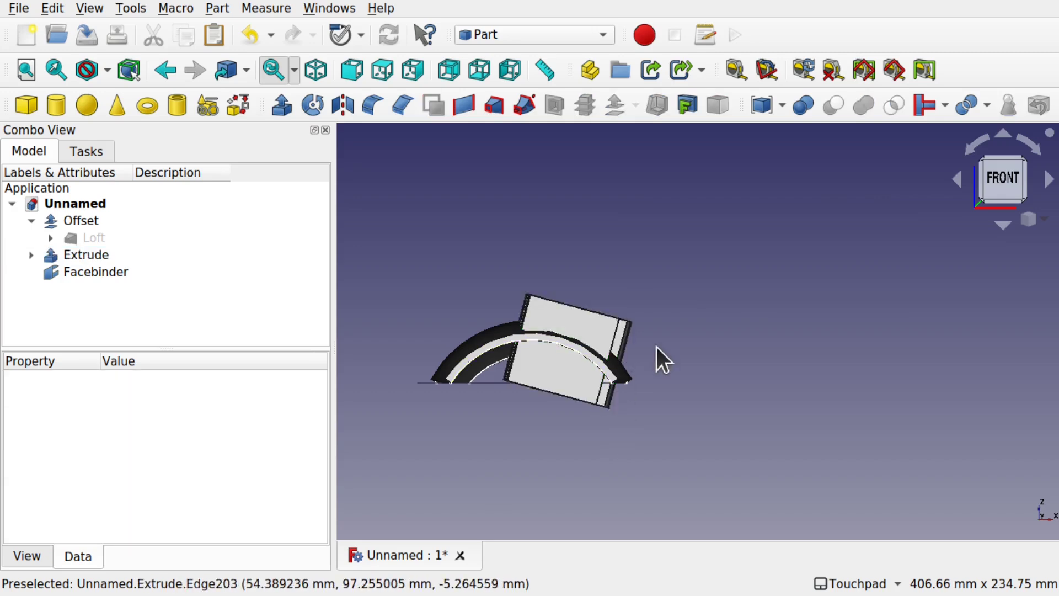
middle_drag(656, 347, 604, 353)
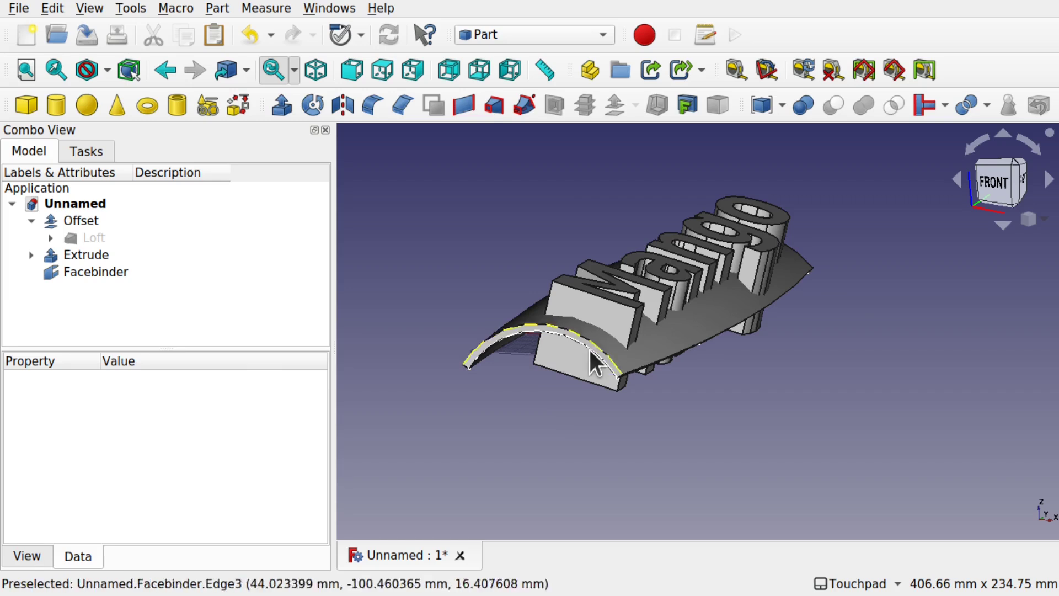
click(541, 36)
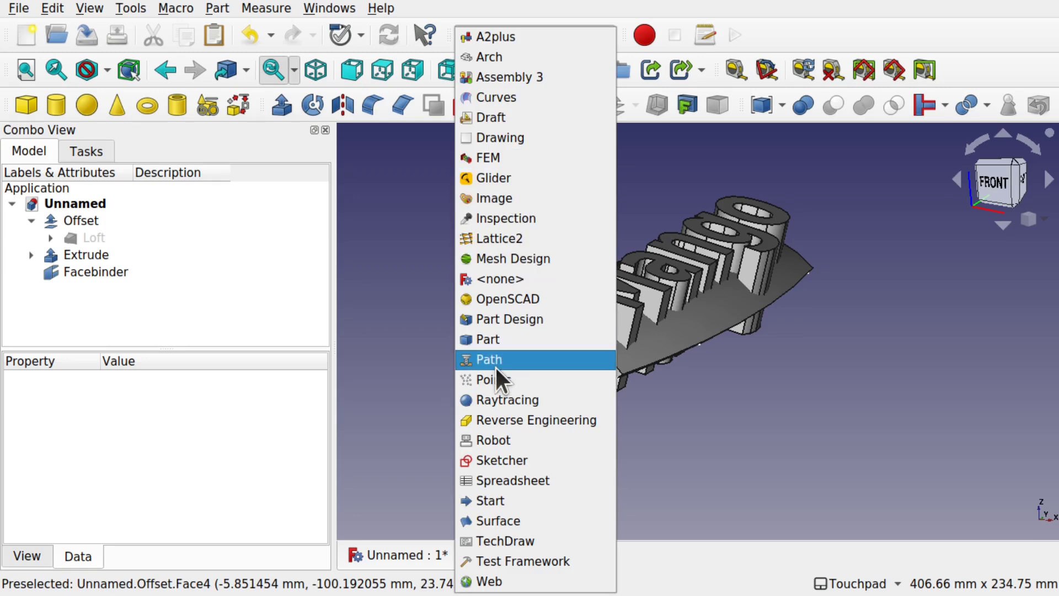
click(501, 460)
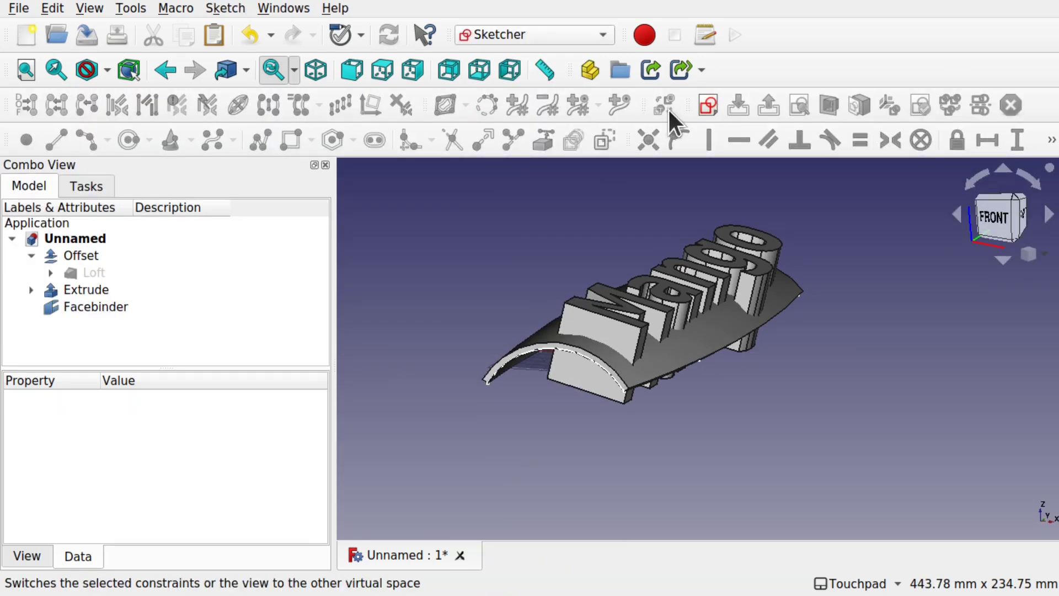
click(707, 104)
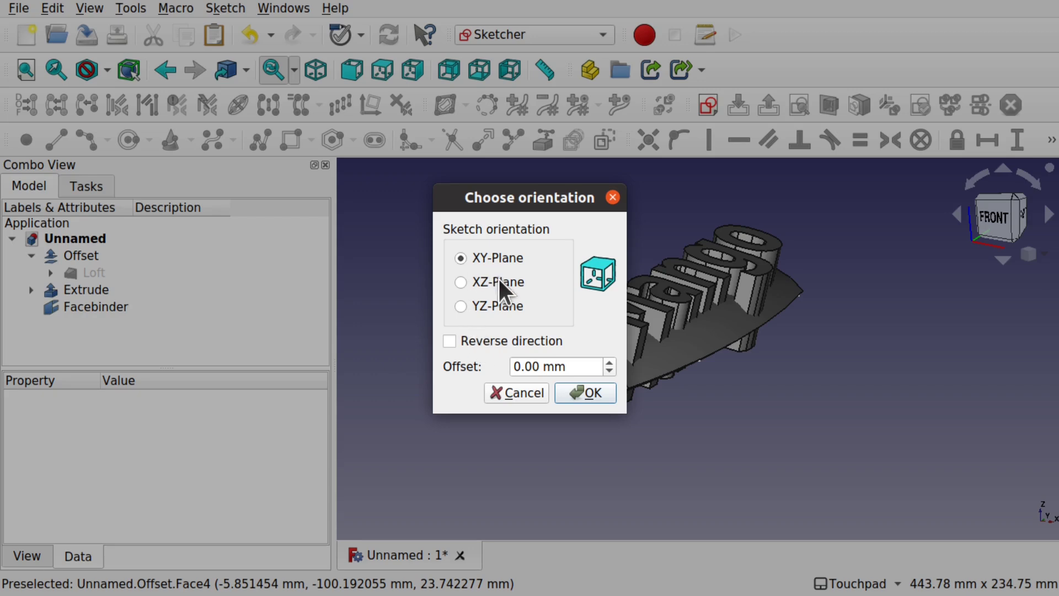
click(595, 392)
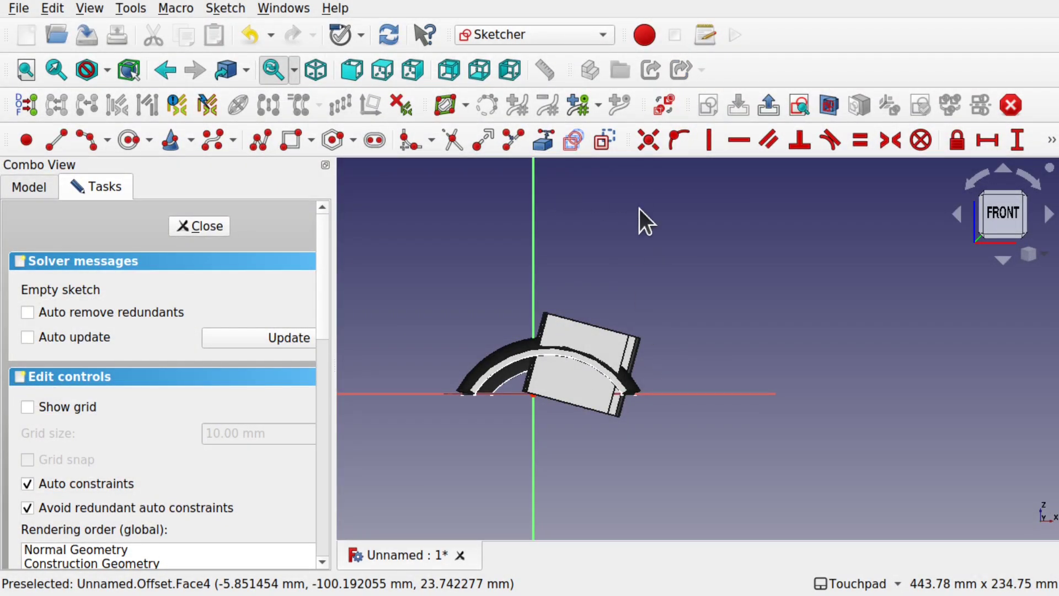
- Link the slanted lower-right edge of the tilted text Extrude into the XZ sketch as external geometry
click(546, 138)
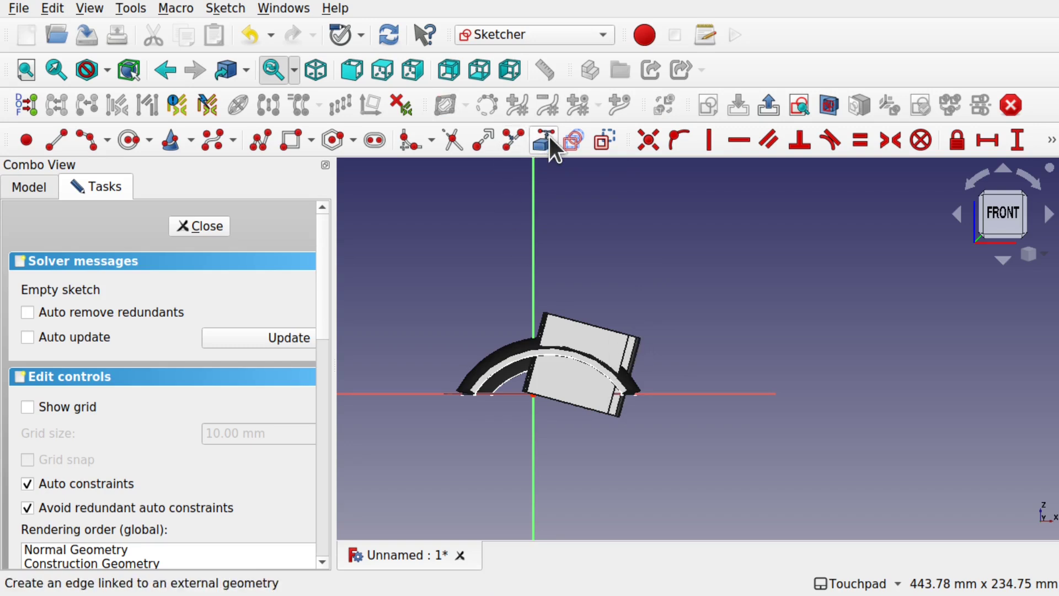
click(626, 347)
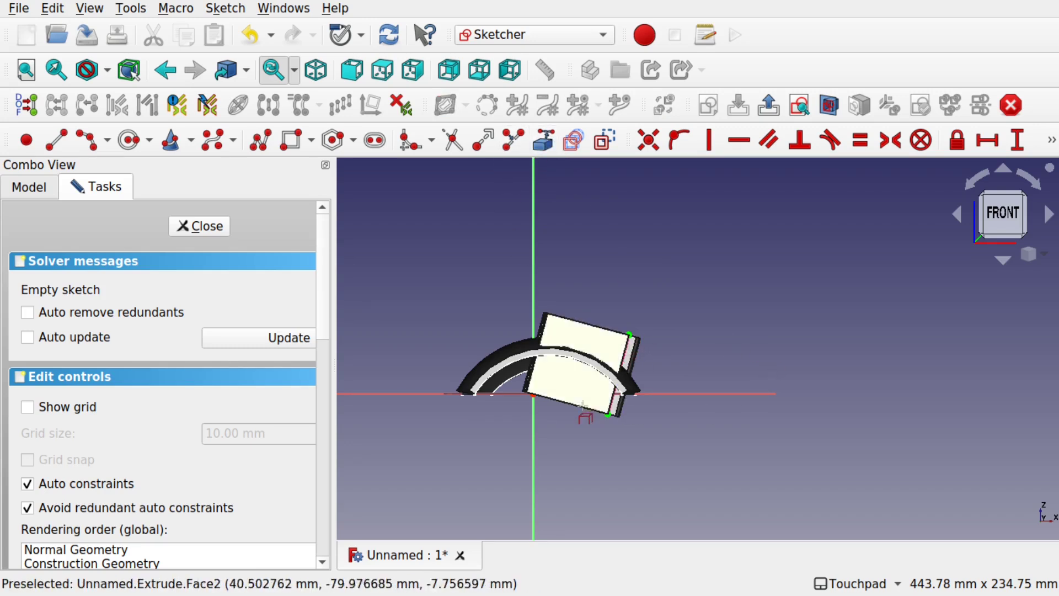
click(31, 188)
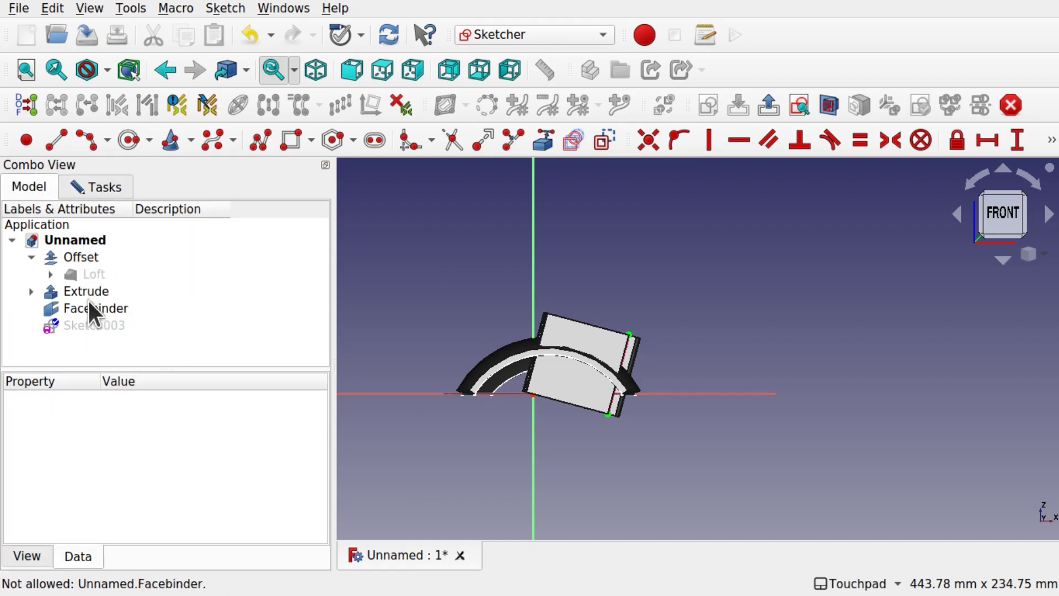
click(82, 256)
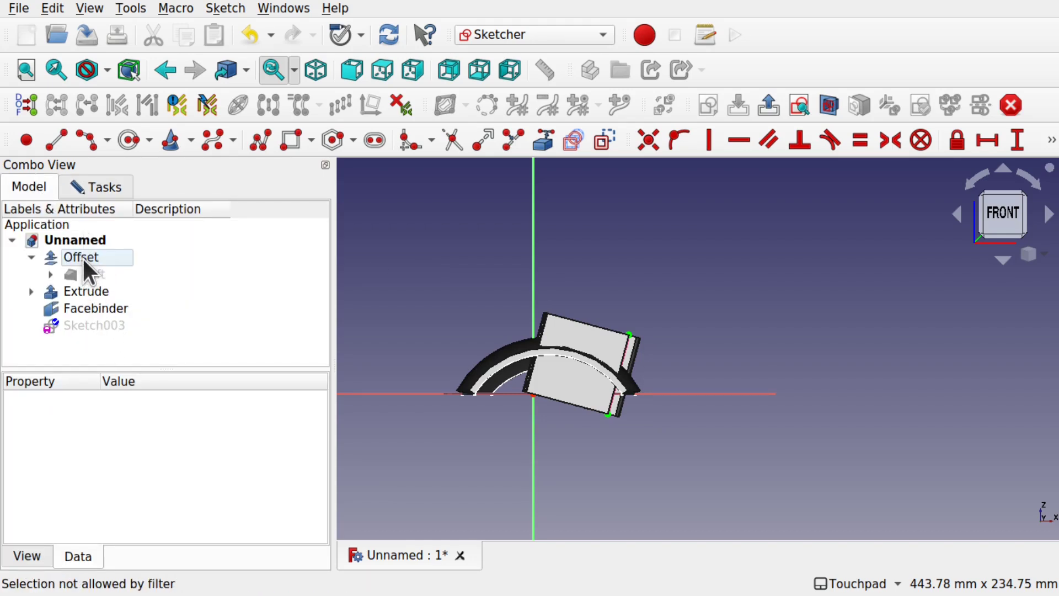
right_click(408, 237)
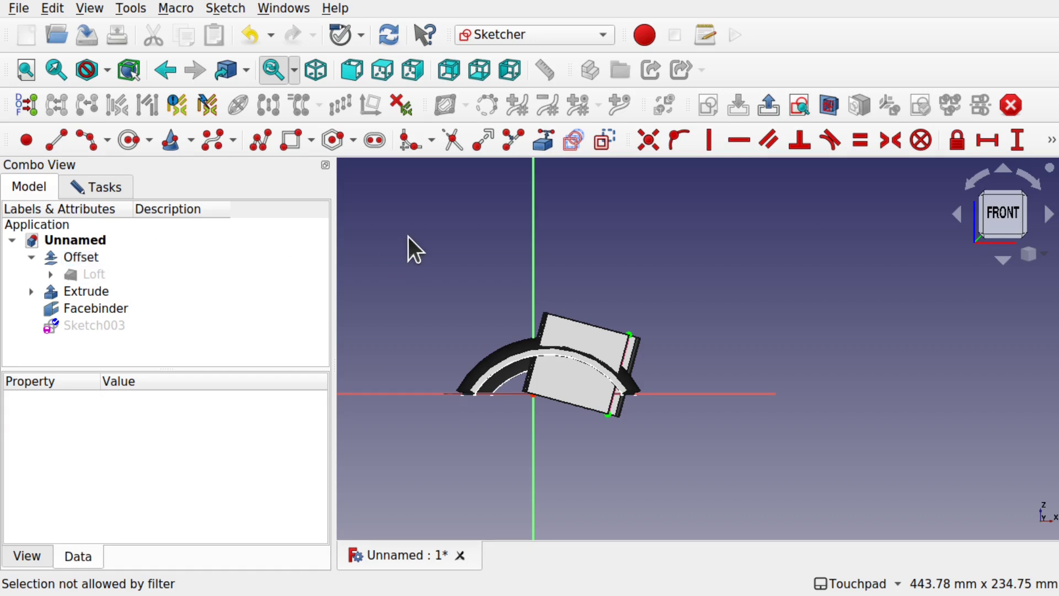
- Hide the Offset shell, the Facebinder and the text Extrude so that only the sketch geometry remains in view
click(78, 257)
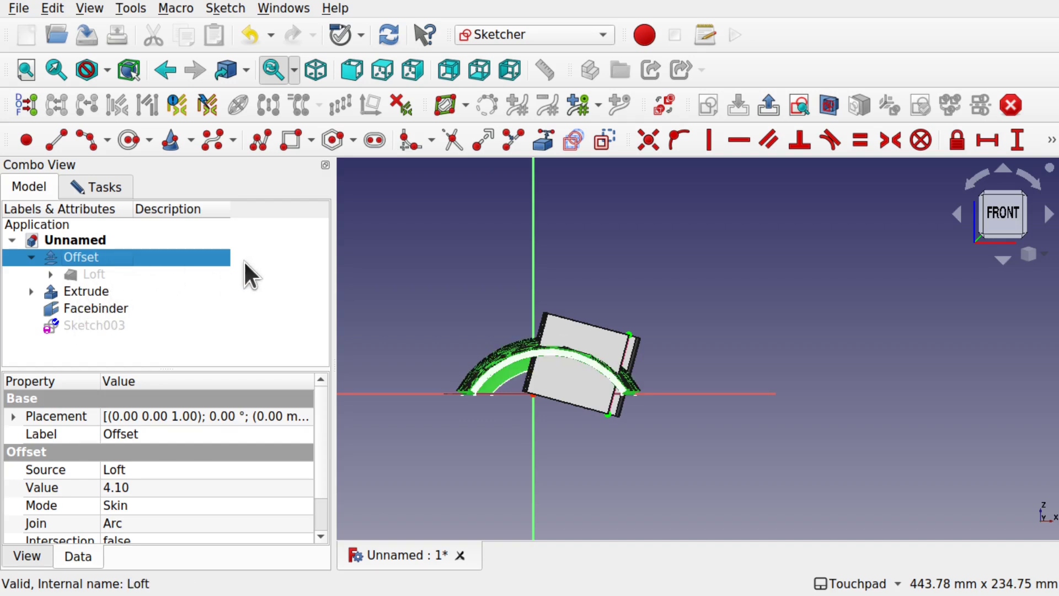
click(115, 303)
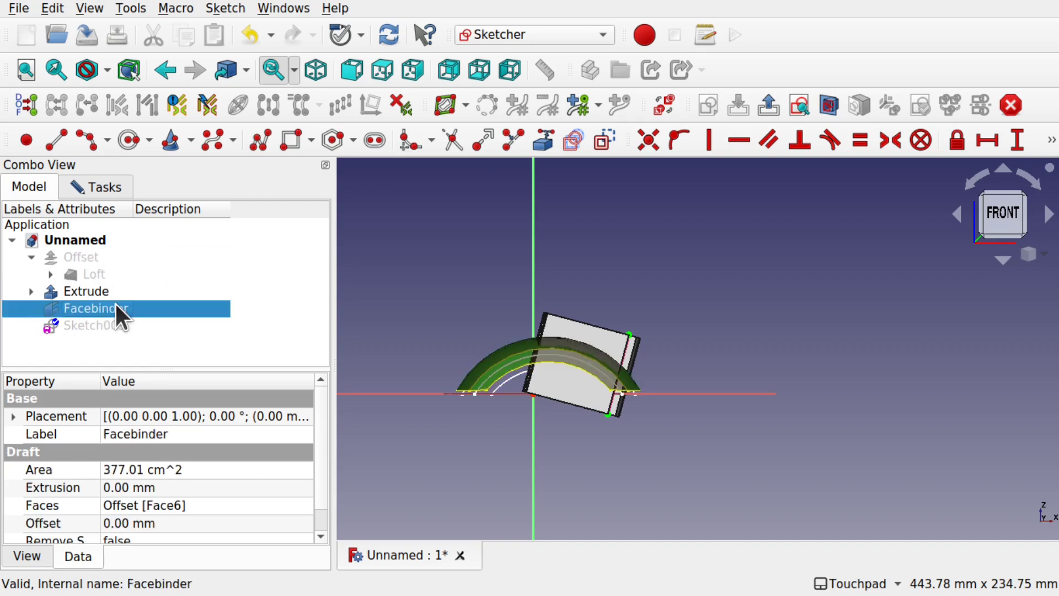
key(space)
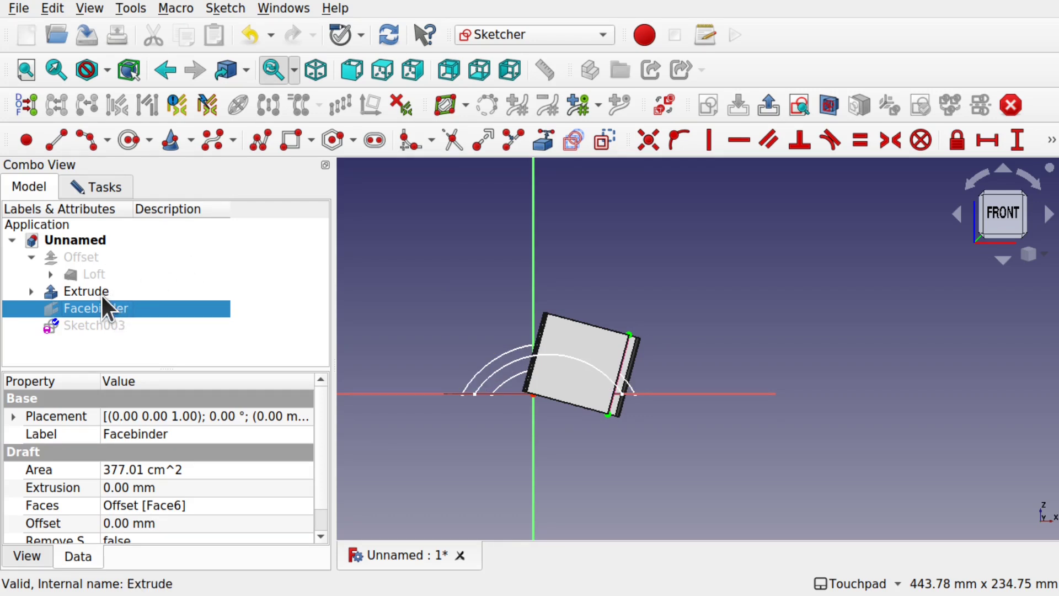
click(102, 294)
key(space)
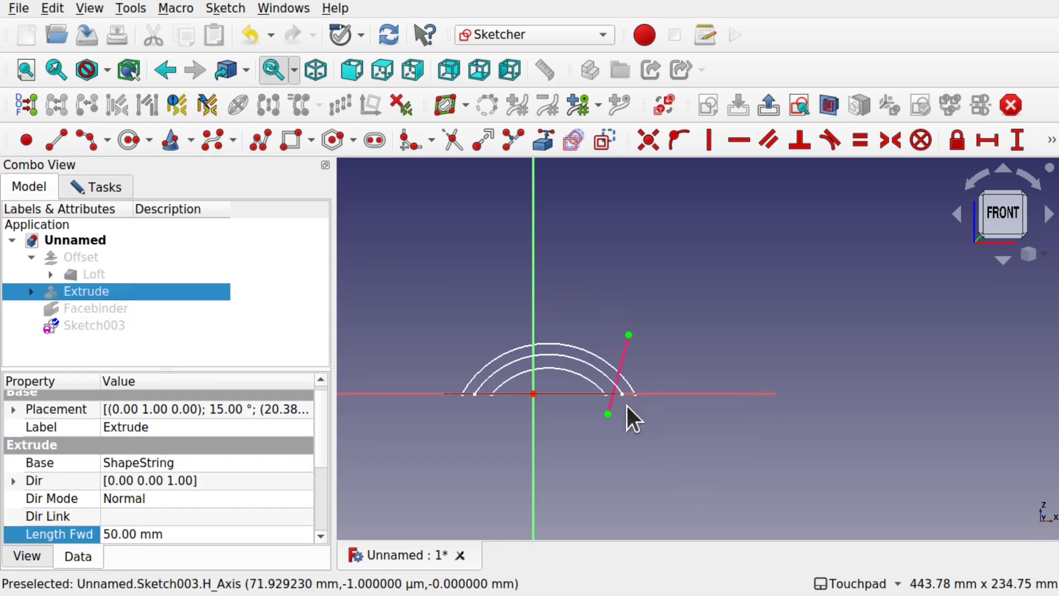
- Draw a line in the sketch between the two endpoints of the linked slanted edge
click(55, 139)
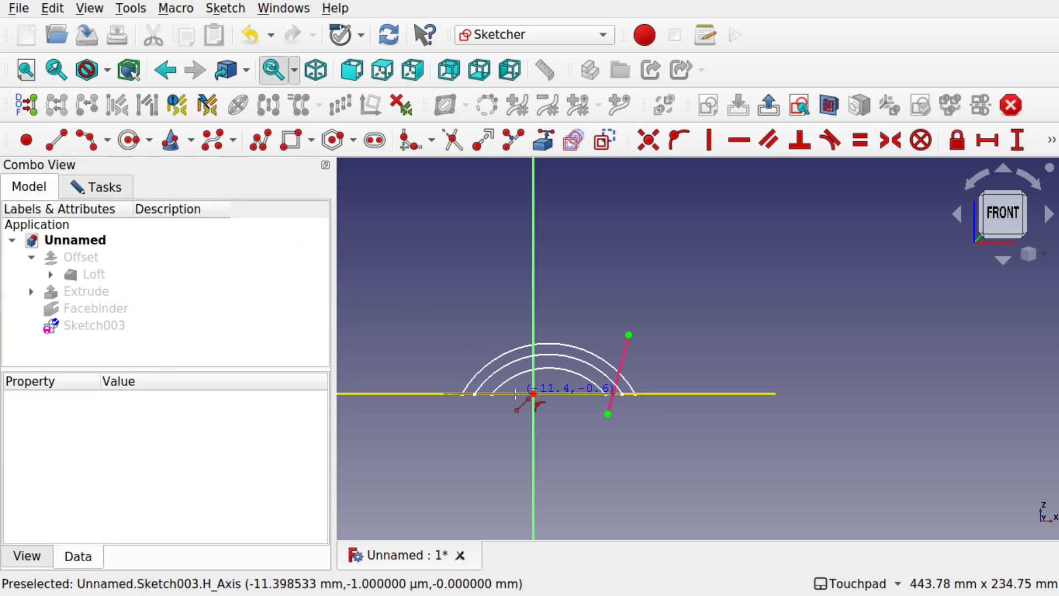
click(608, 413)
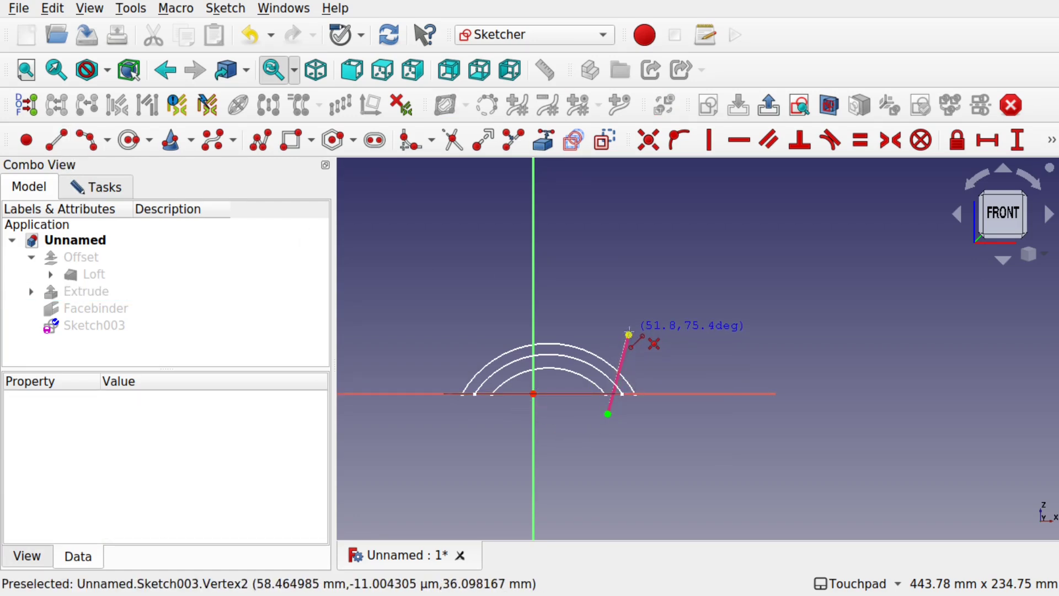
click(629, 336)
mouse_move(659, 377)
middle_down()
mouse_move(610, 435)
mouse_move(648, 329)
middle_up()
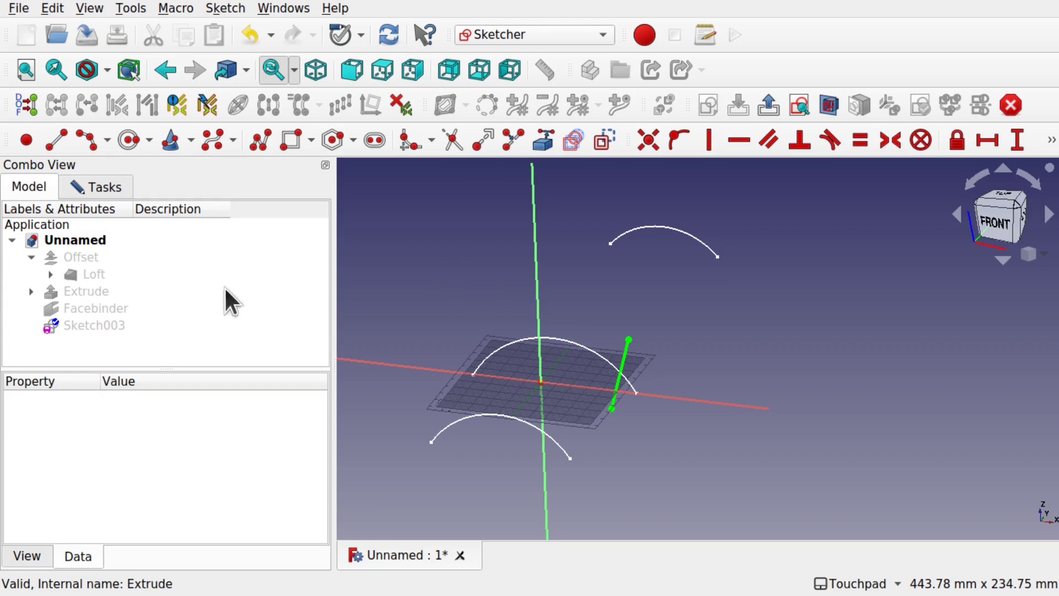
- Show the text Extrude again and close the sketch containing the slanted line
click(94, 292)
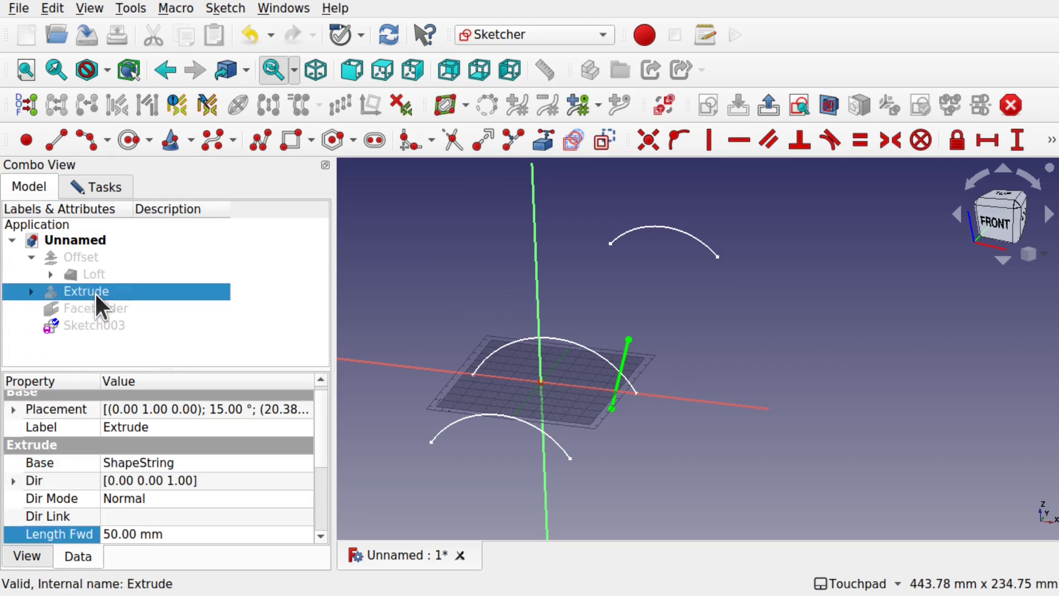
key(space)
middle_drag(486, 309, 577, 340)
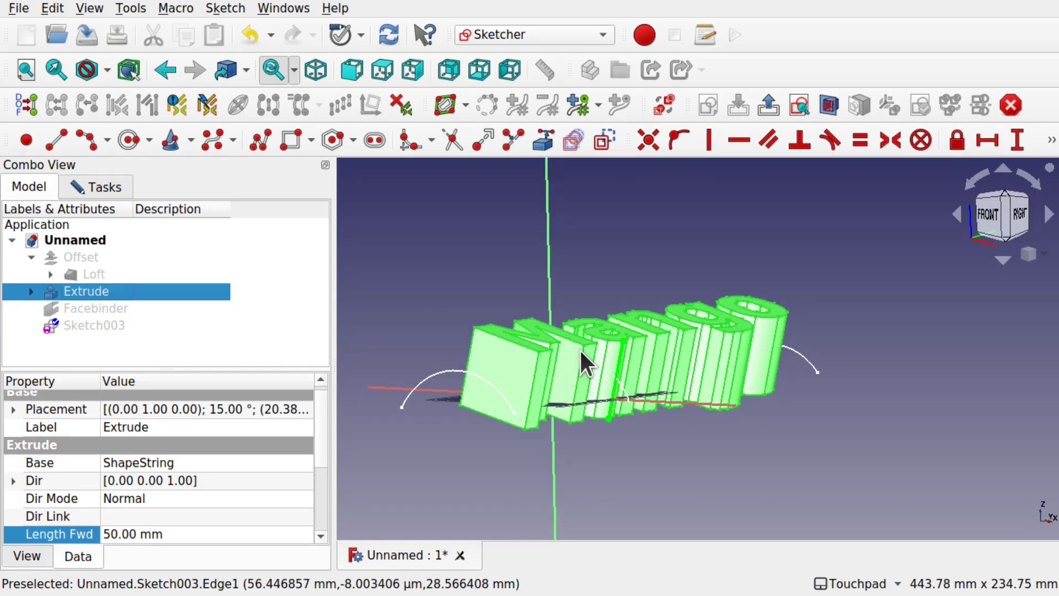
click(115, 187)
click(200, 224)
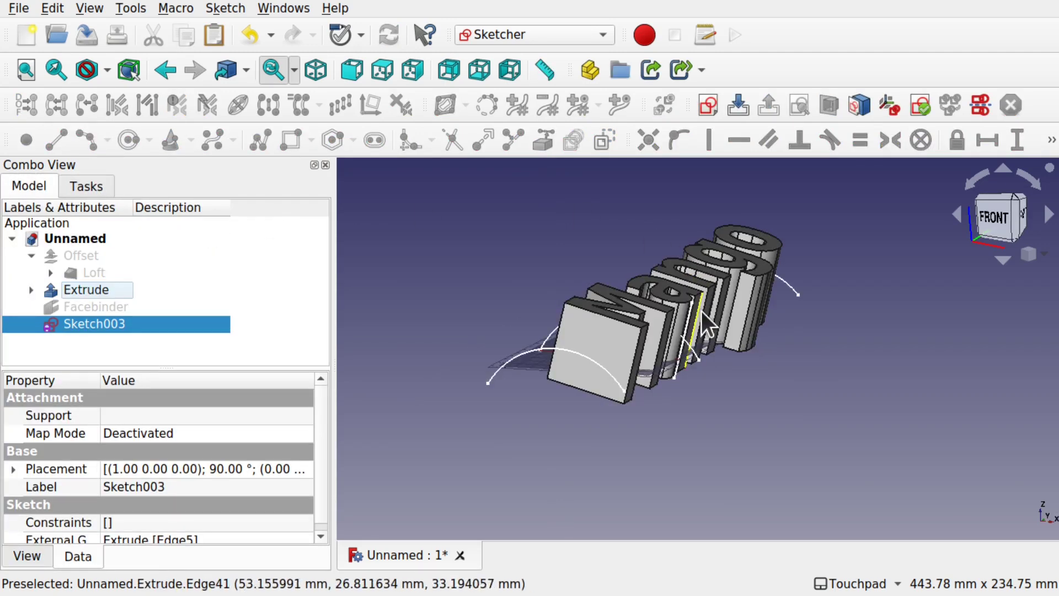
middle_drag(619, 352, 440, 304)
click(438, 292)
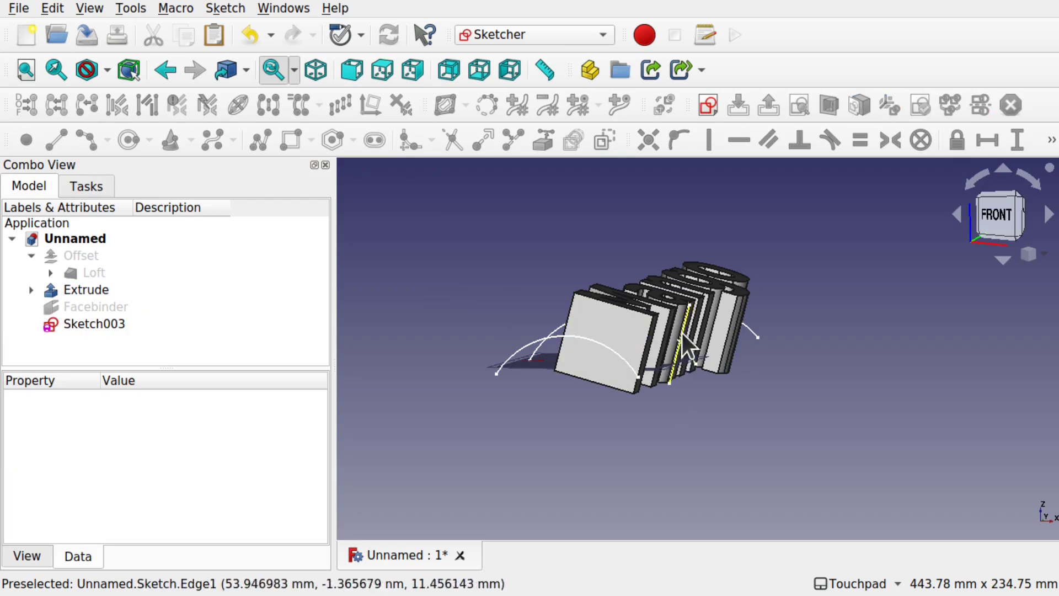
- Show the Facebinder surface again and switch to the Part workbench
click(82, 293)
click(109, 306)
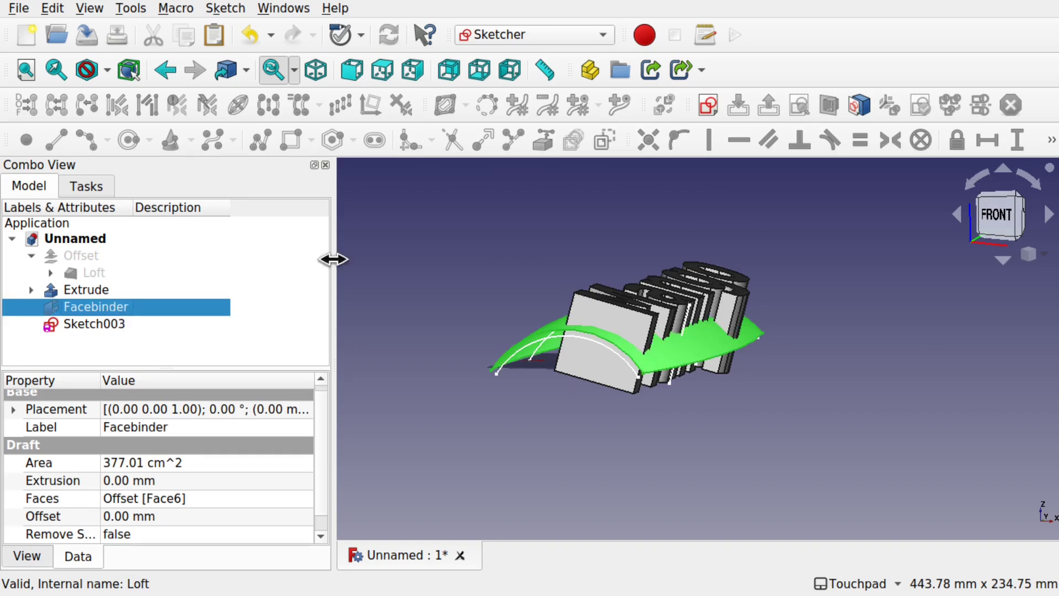
click(519, 30)
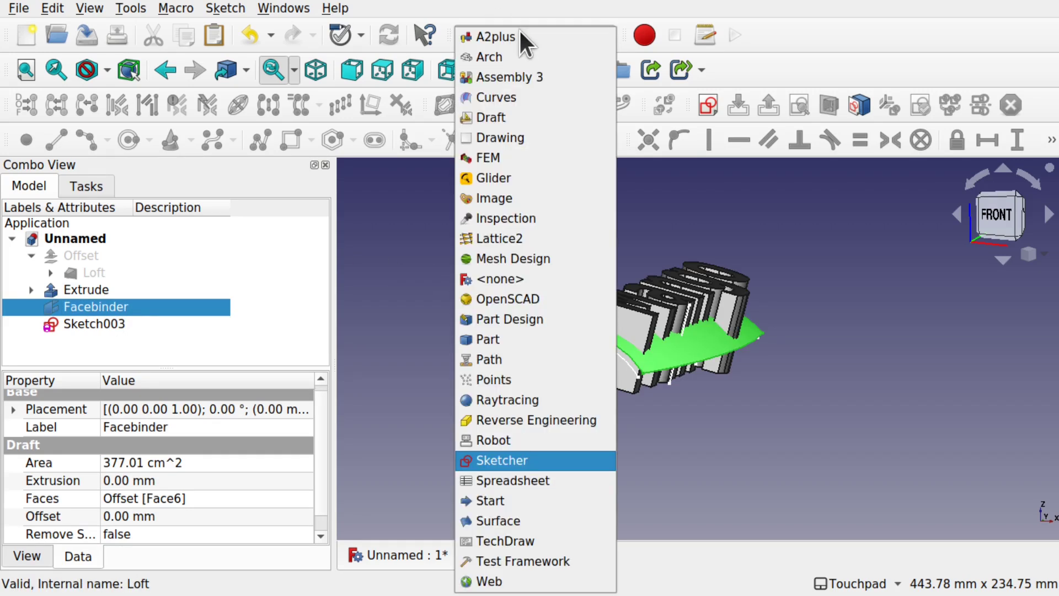
click(515, 340)
middle_drag(655, 373, 670, 373)
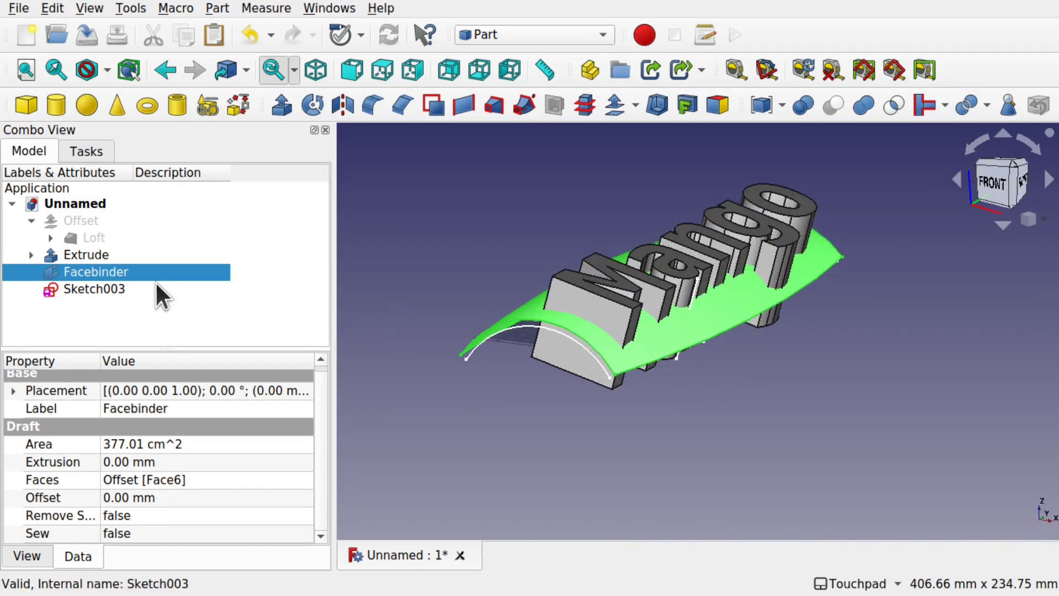
- Create the Common intersection of the Facebinder surface and the tilted text Extrude, accepting the use of non-solids
ctrl+click(99, 255)
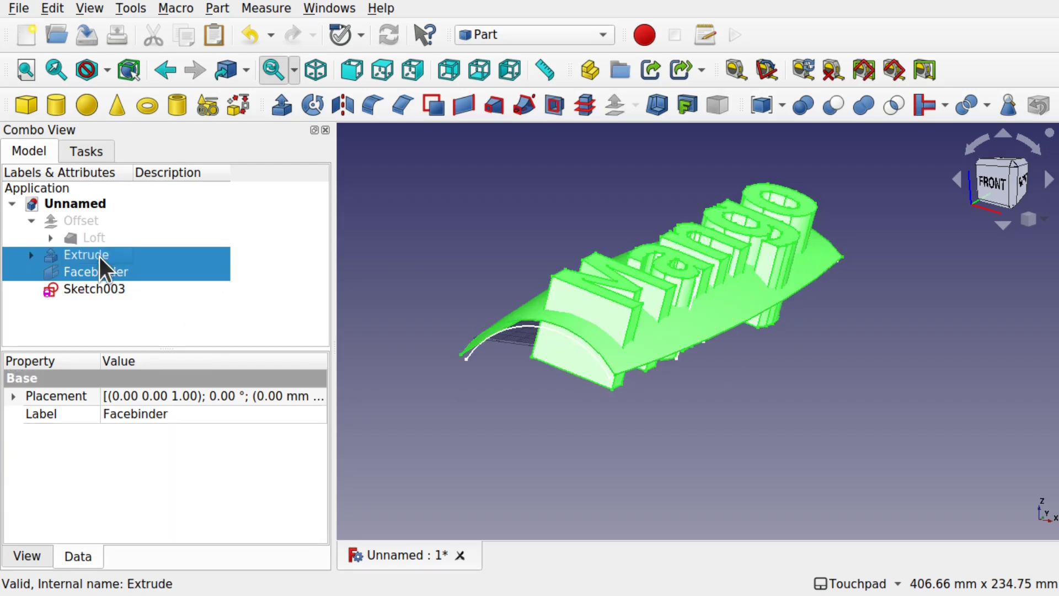
click(895, 103)
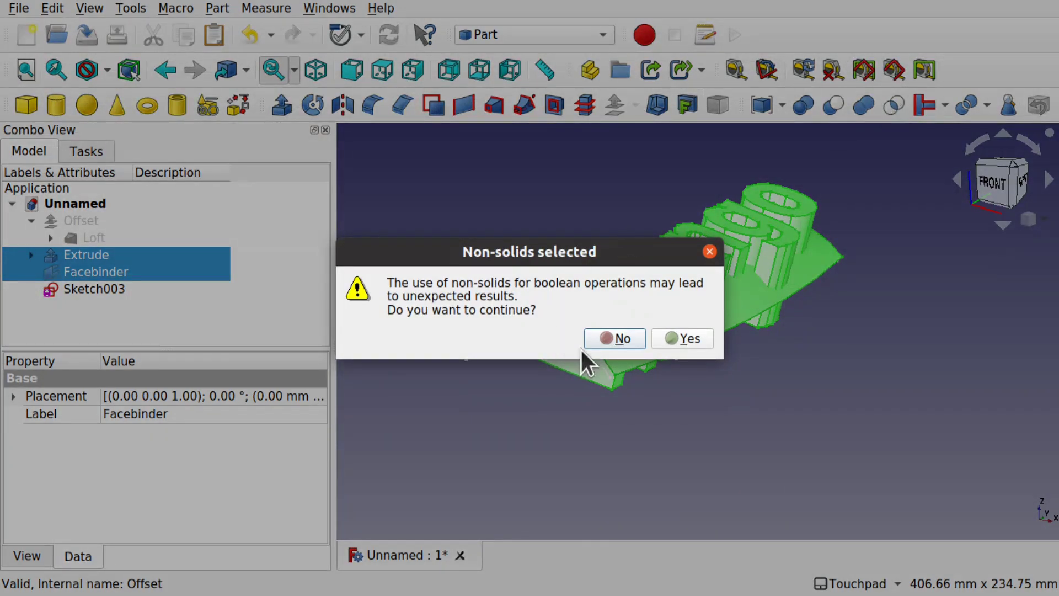
click(681, 336)
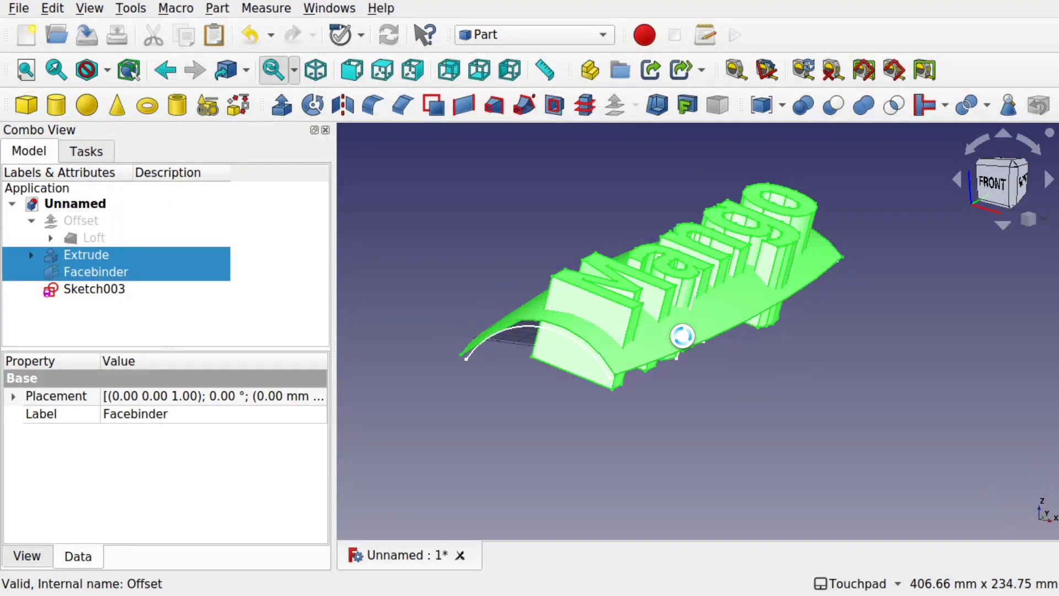
mouse_move(681, 335)
alt+mouse_down()
mouse_move(738, 340)
mouse_move(700, 359)
mouse_move(700, 290)
mouse_move(704, 335)
alt+mouse_up()
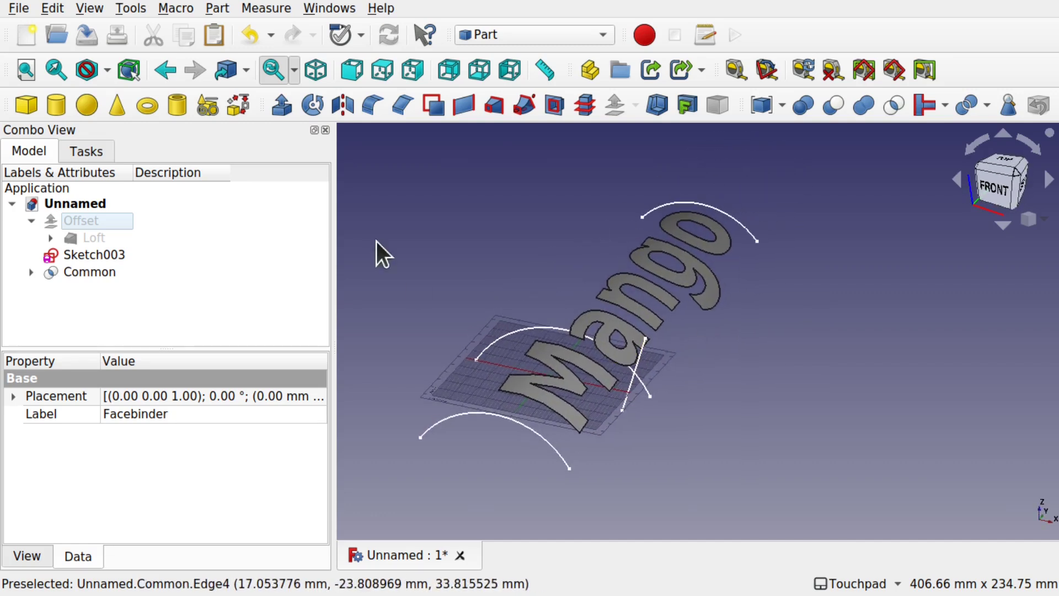
- Extrude the Common letter faces 3 mm along the slanted line of Sketch003
click(80, 272)
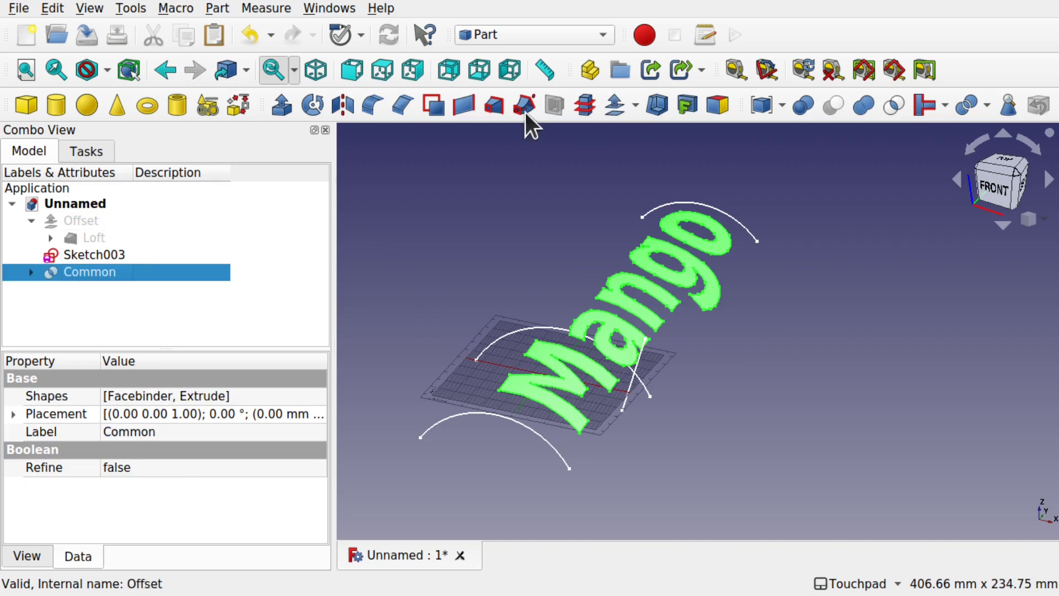
click(282, 105)
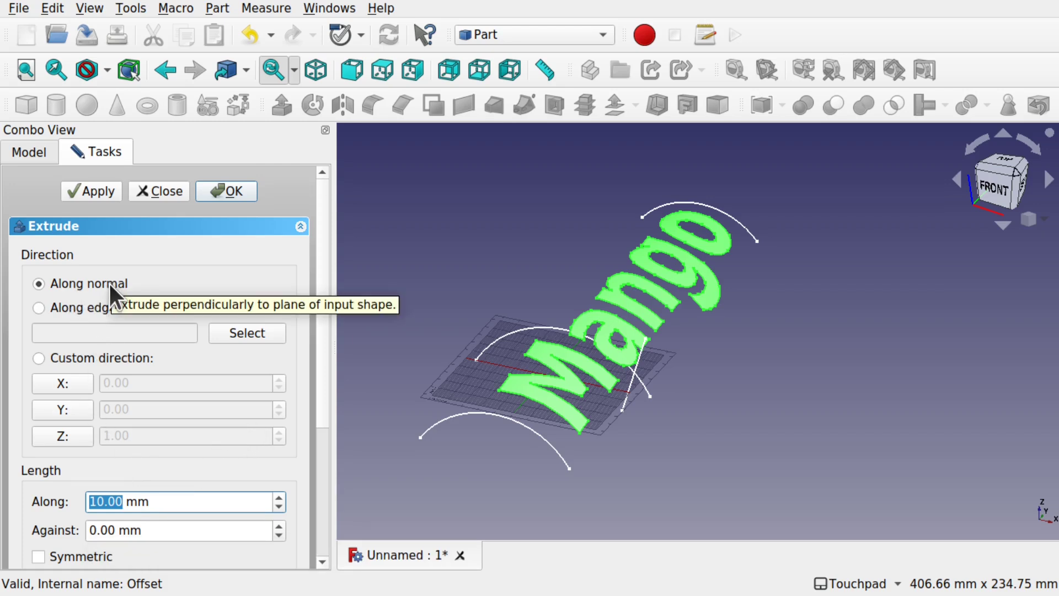
click(69, 305)
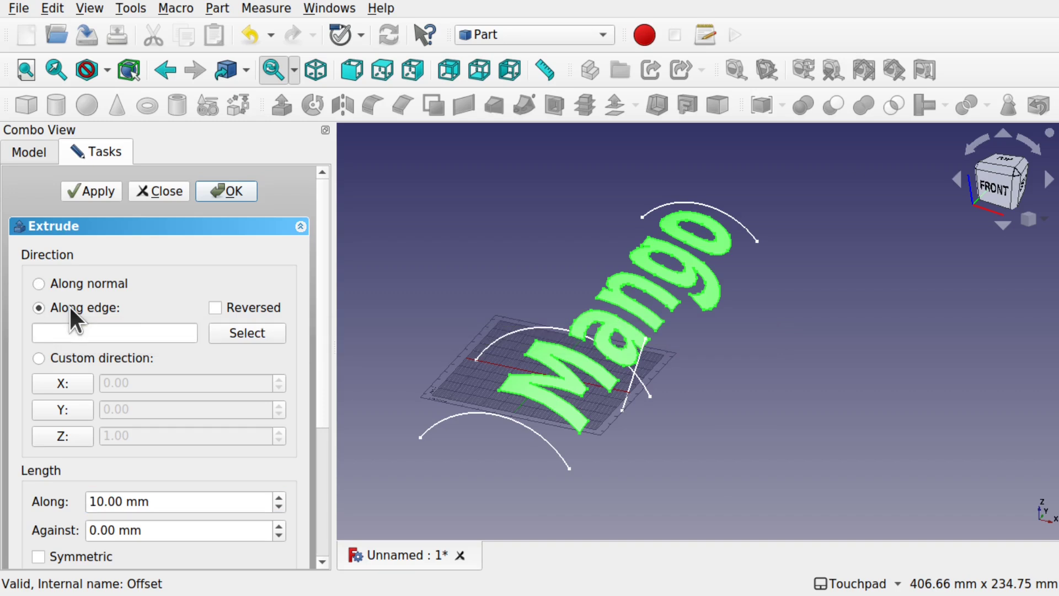
click(256, 333)
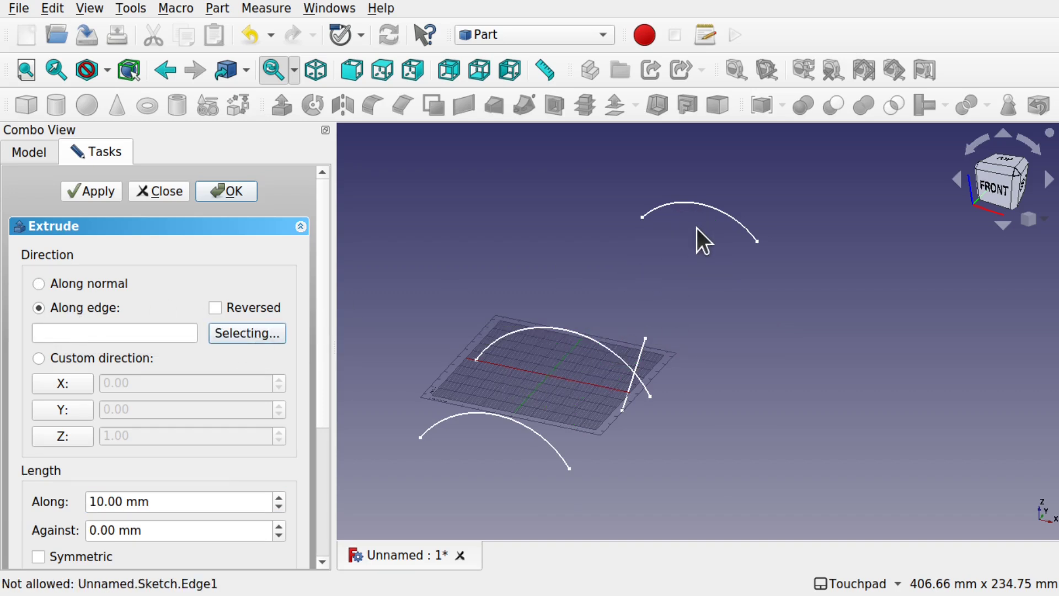
click(640, 359)
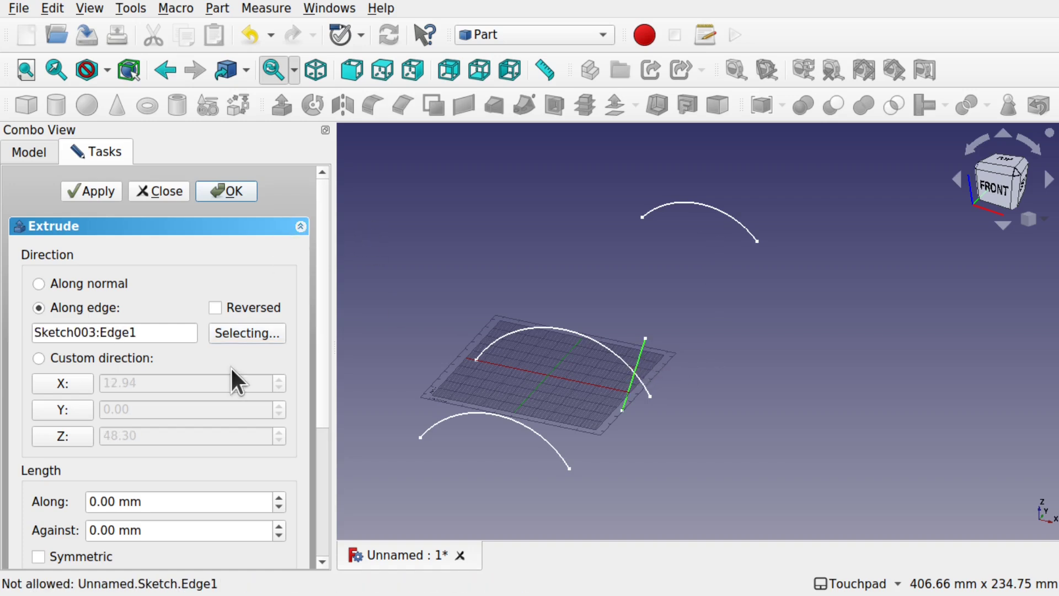
drag(322, 406, 326, 454)
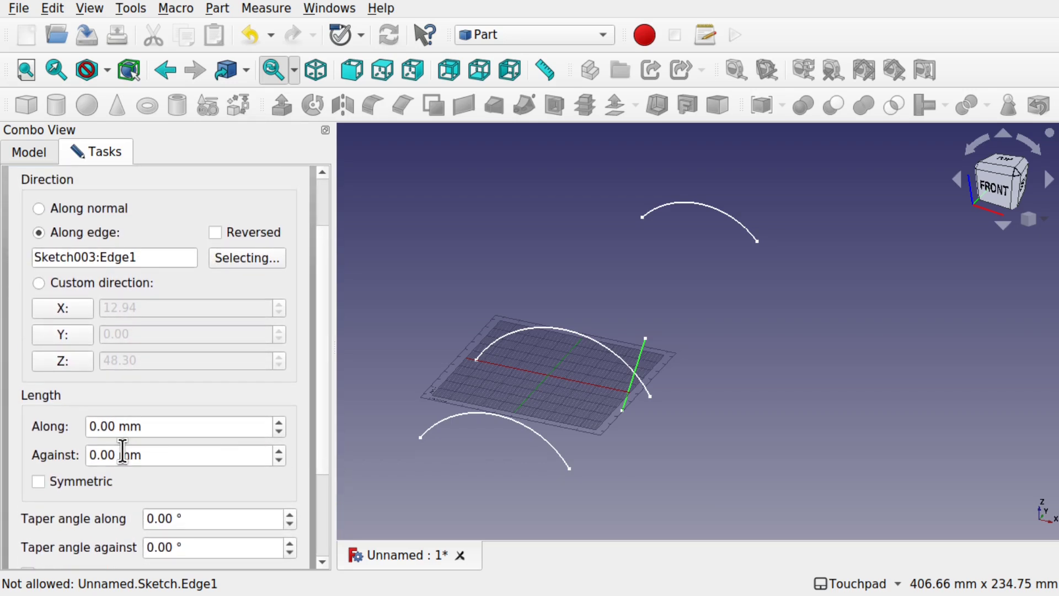
double_click(121, 427)
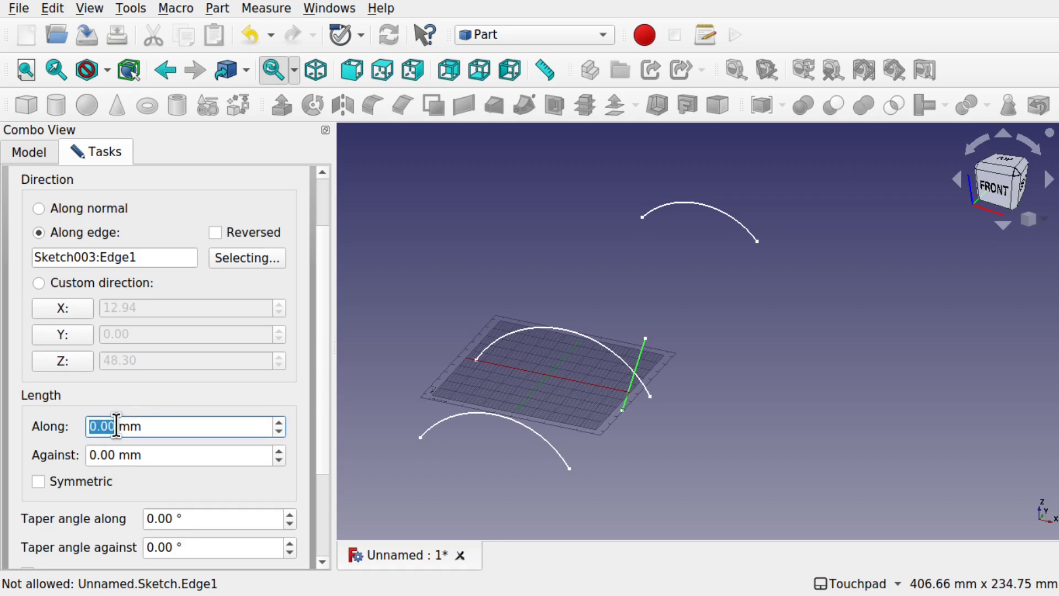
text(3)
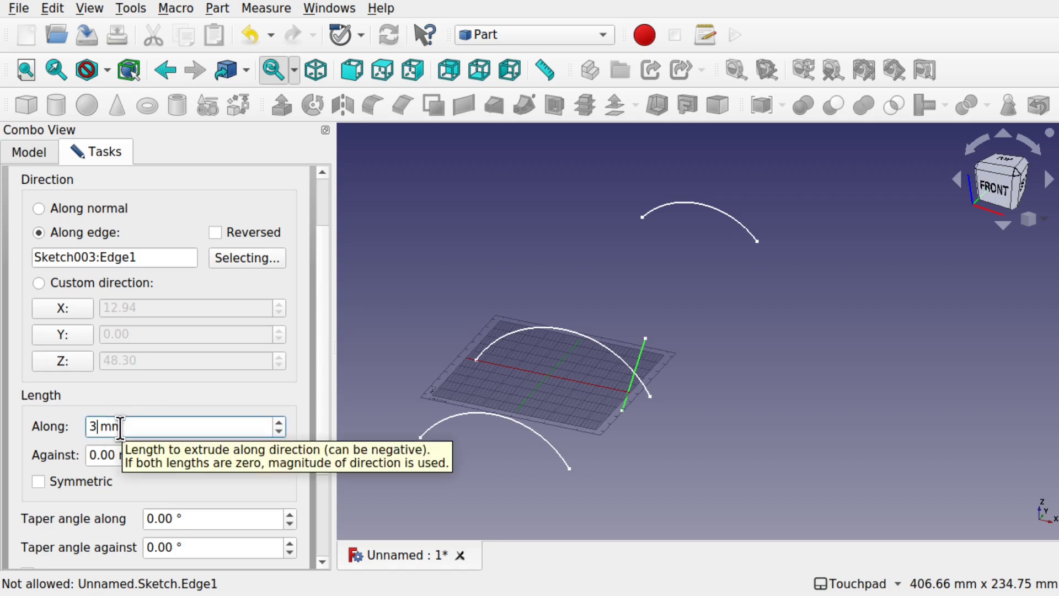
scroll(320, 208, up, 3)
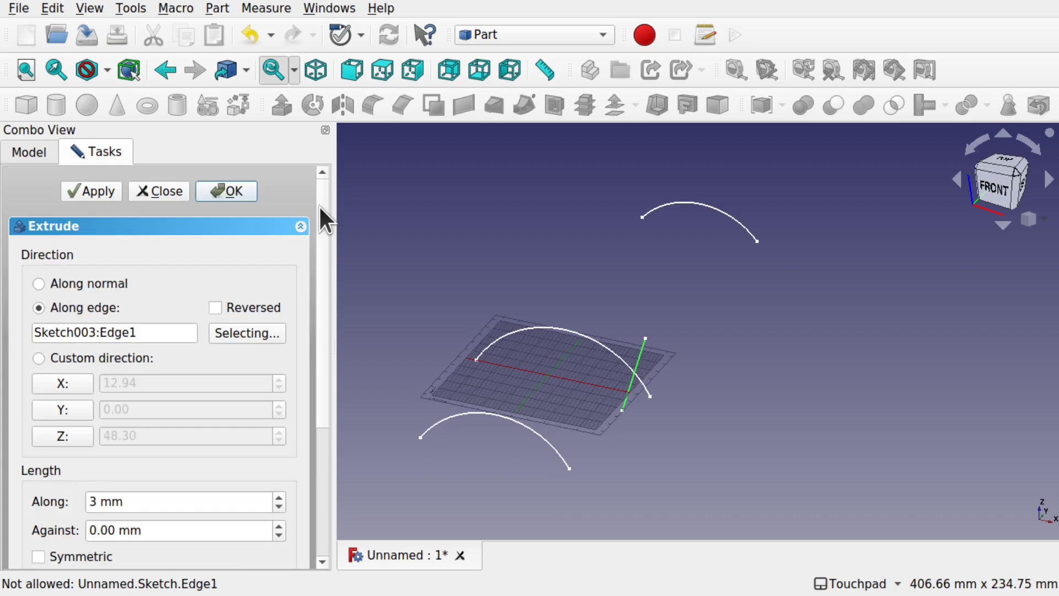
click(231, 188)
- Examine the raised letters against the slanted direction line up close and from the front, then select Extrude001
middle_drag(497, 275, 541, 359)
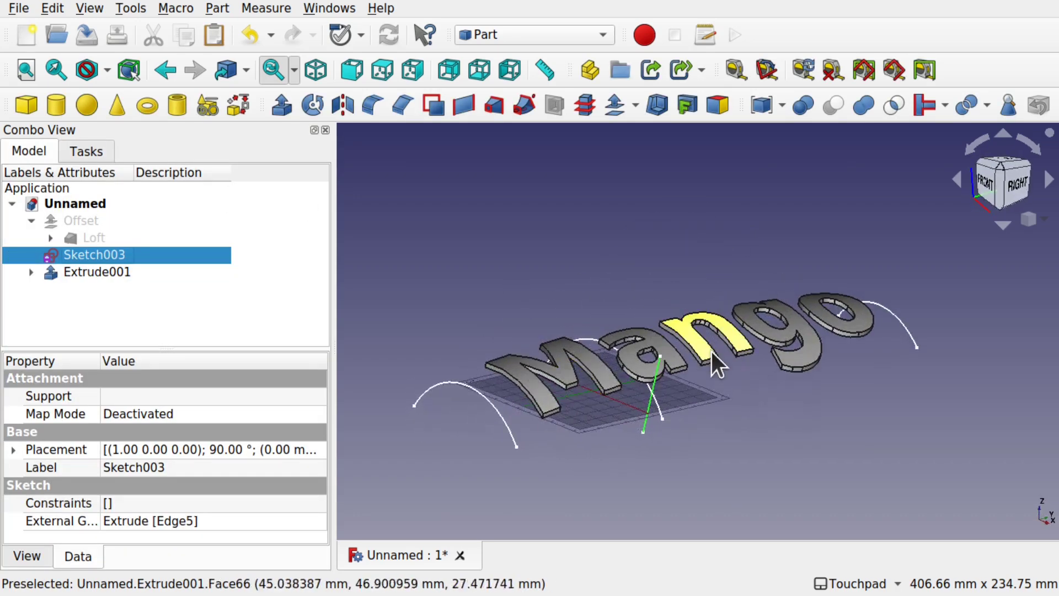
scroll(711, 351, up, 5)
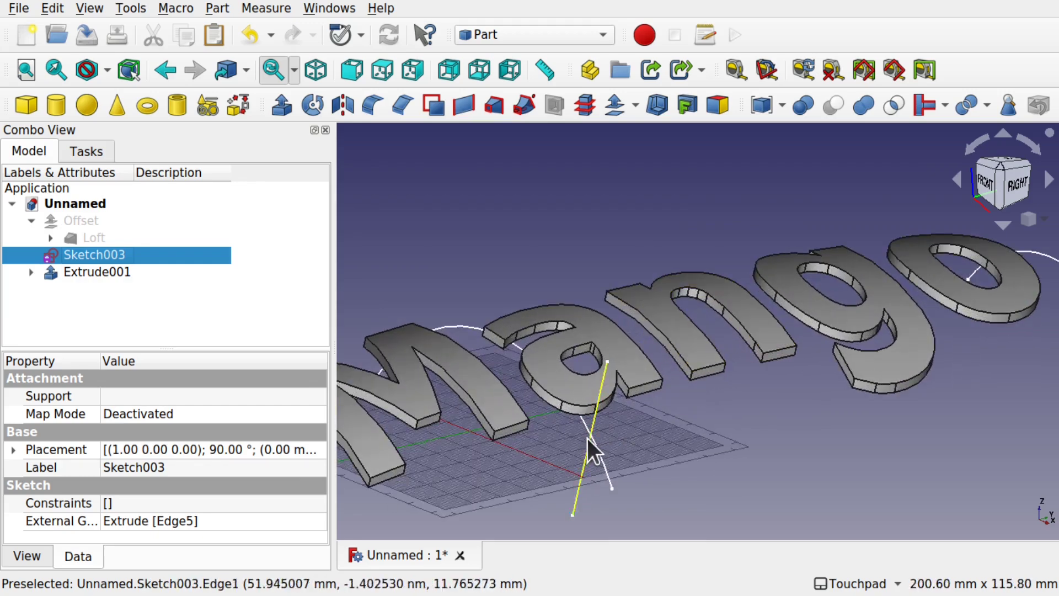
middle_drag(589, 440, 596, 373)
click(114, 273)
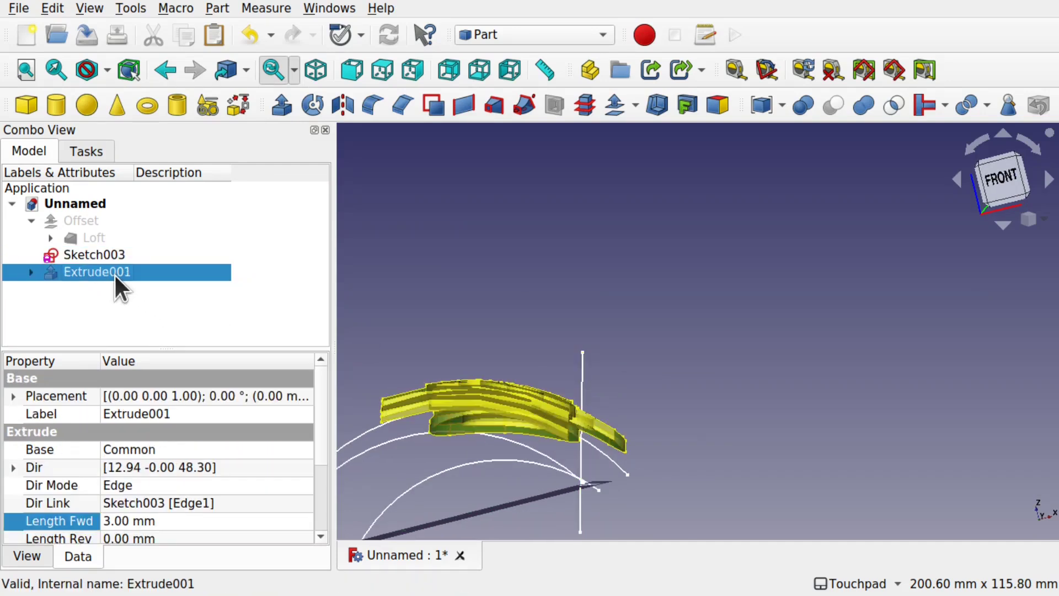
- Rotate the tilted text Extrude inside Extrude001's Common by 45° about the Y axis and check the letters from the front
click(31, 272)
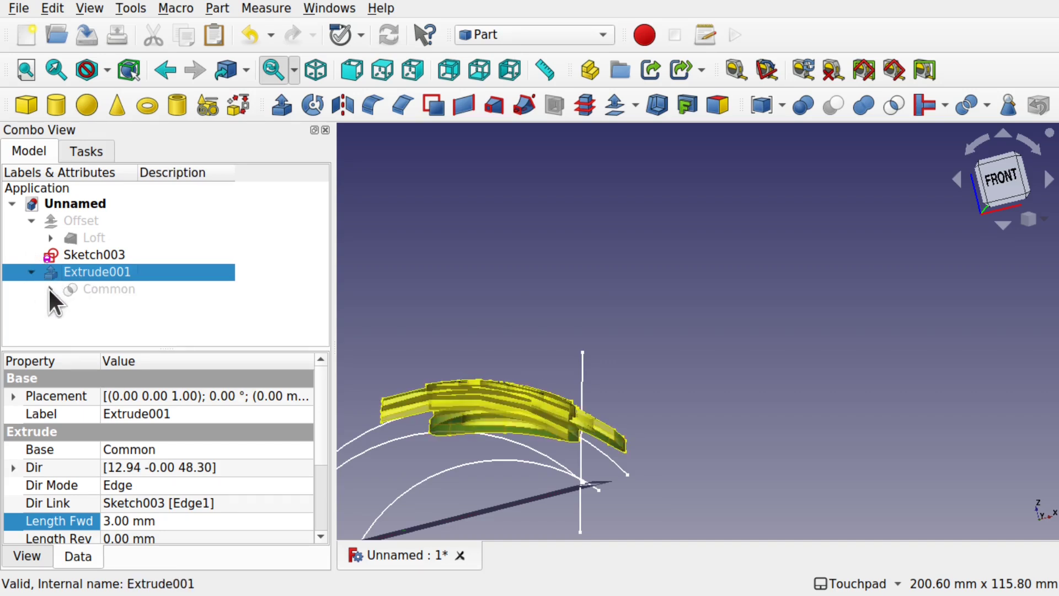
click(50, 289)
click(144, 323)
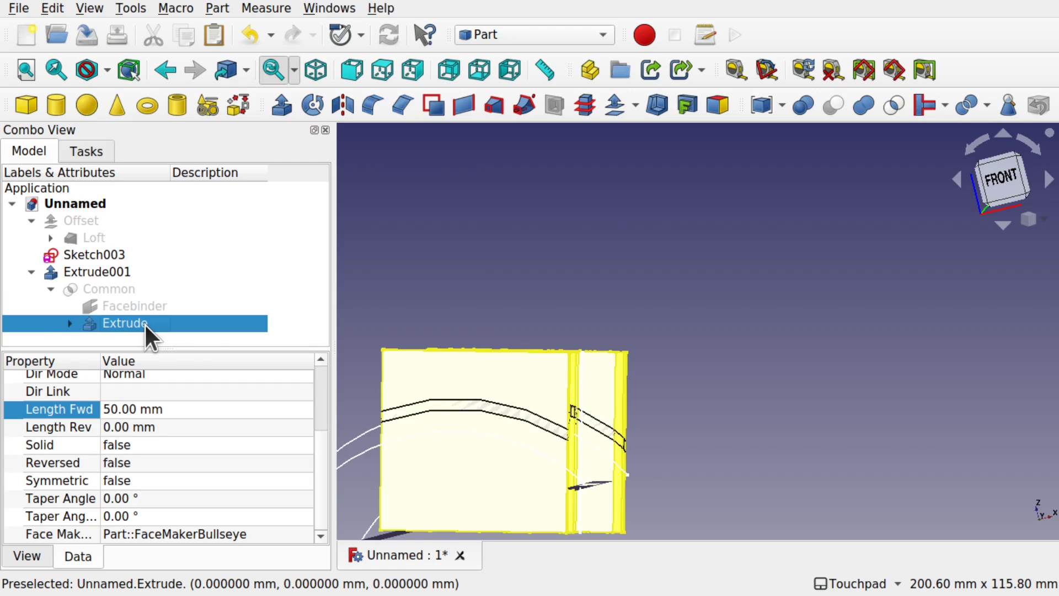
key(space)
key(space)
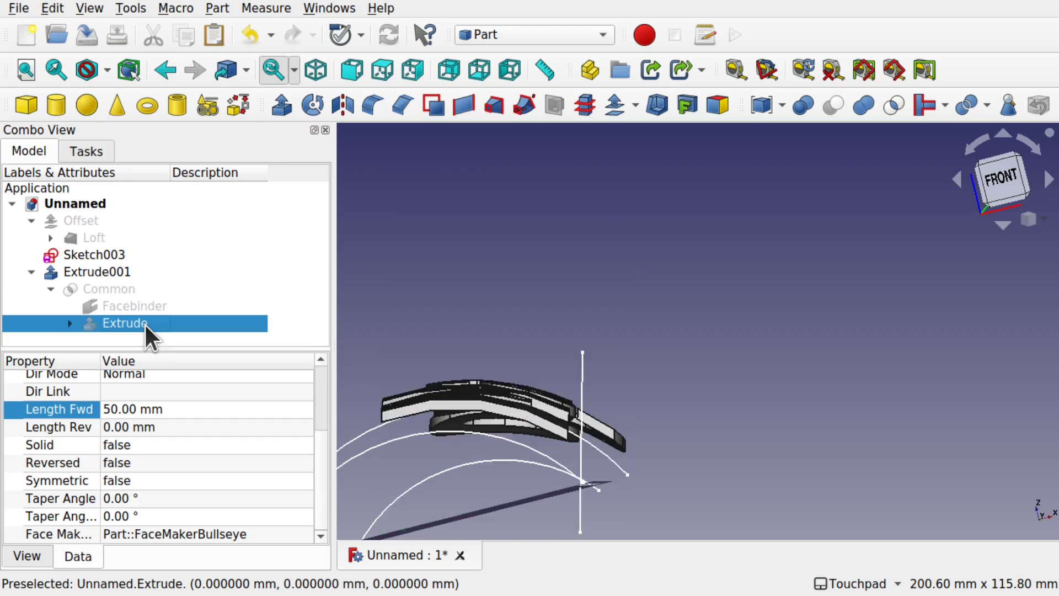
right_click(144, 323)
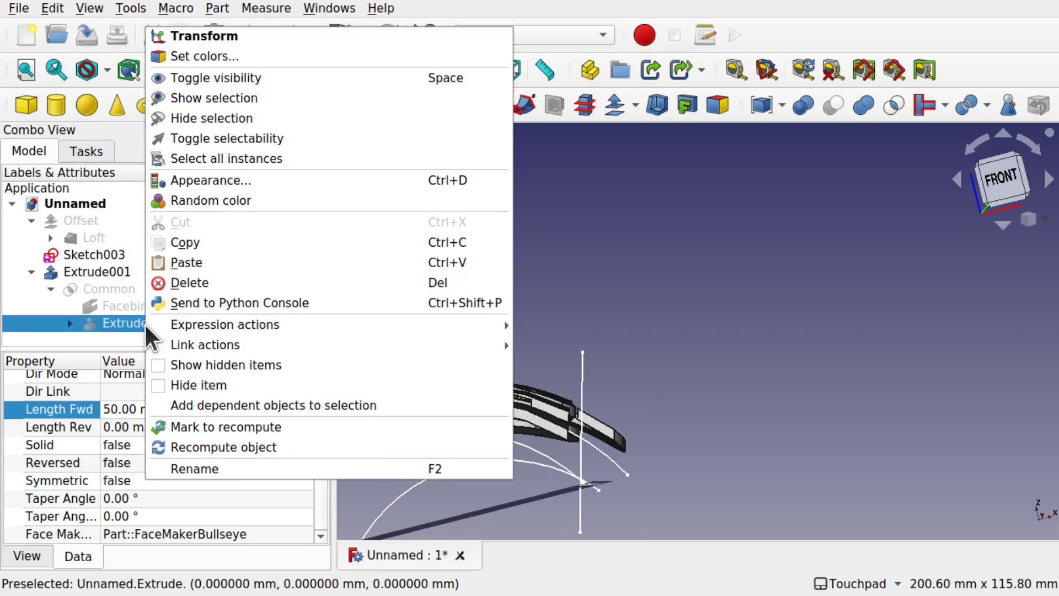
click(234, 37)
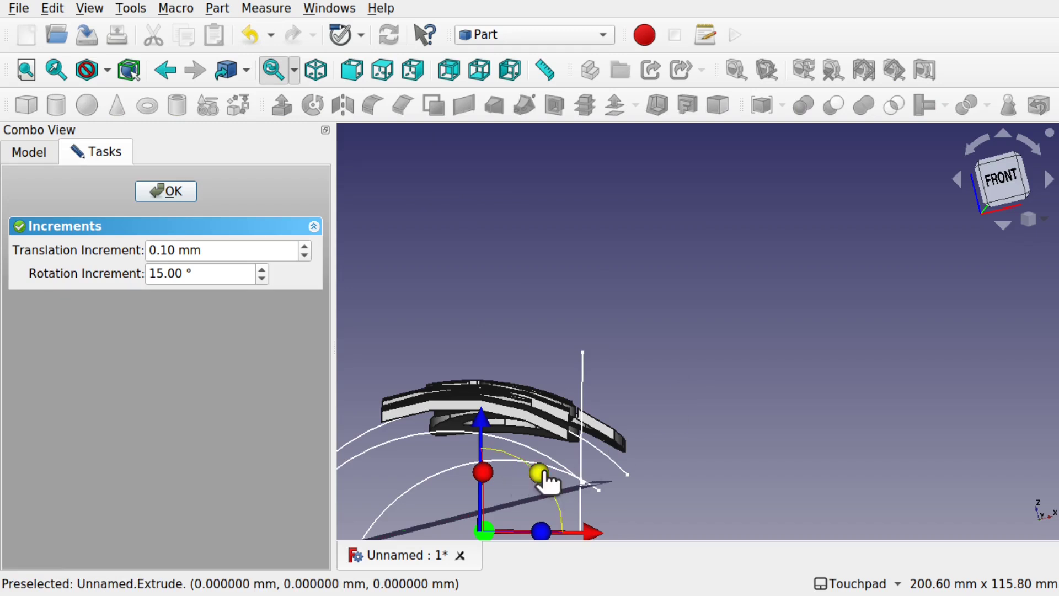
drag(547, 473, 594, 538)
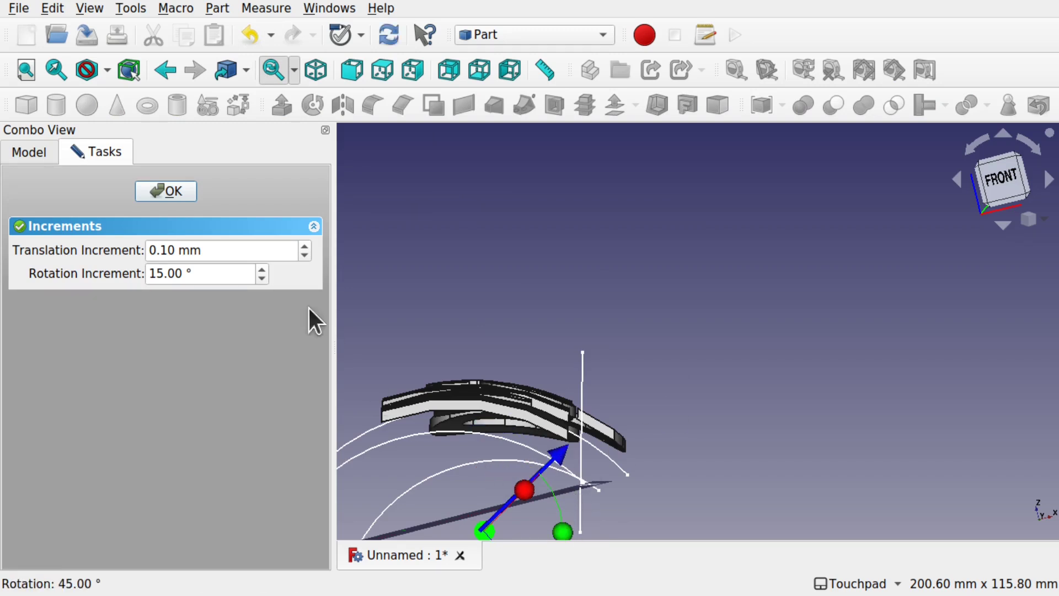
click(185, 200)
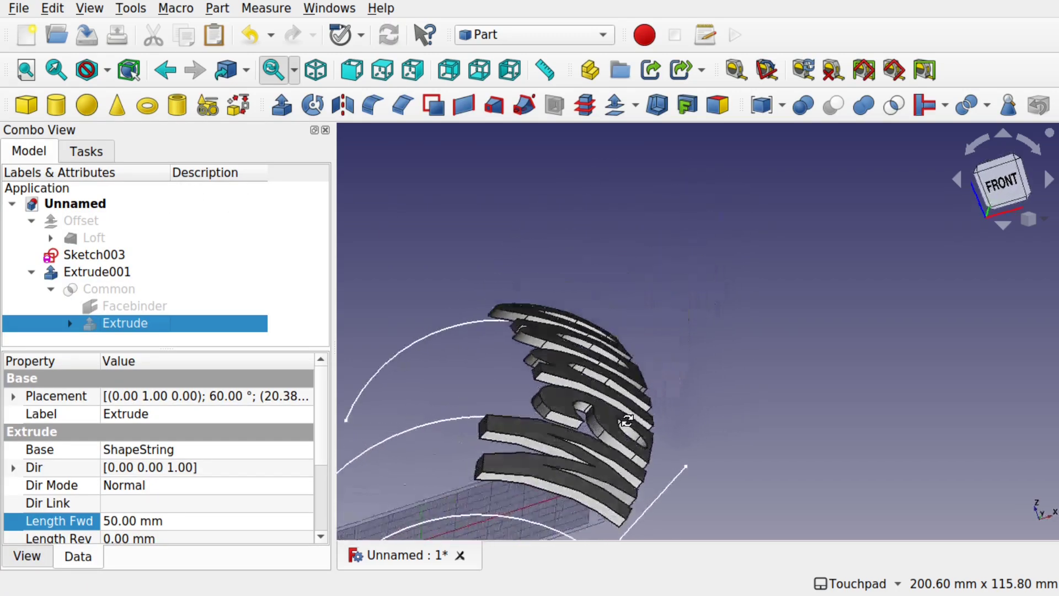
middle_drag(626, 420, 1018, 179)
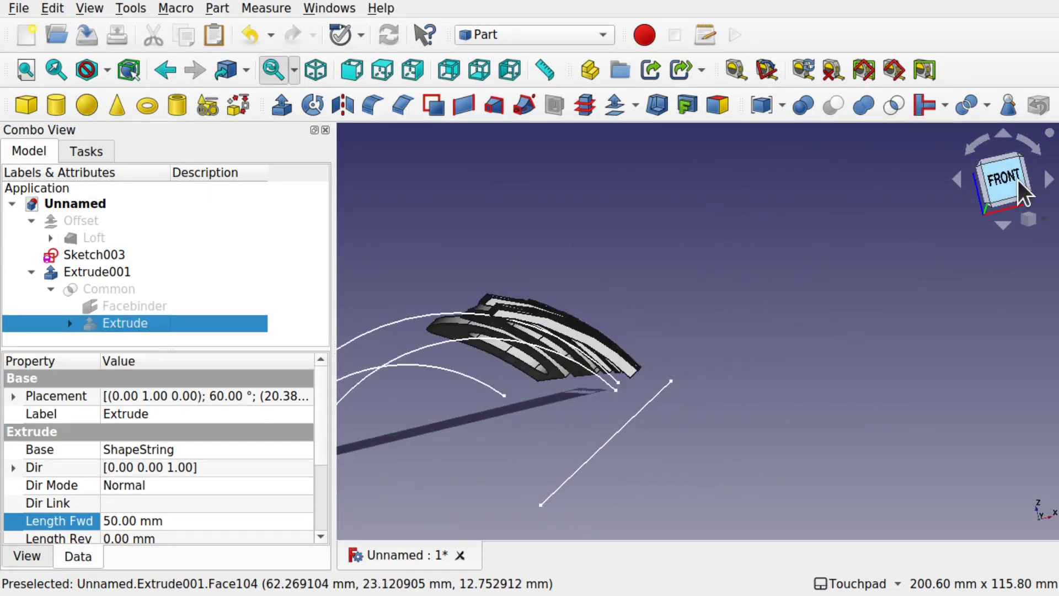
click(1016, 180)
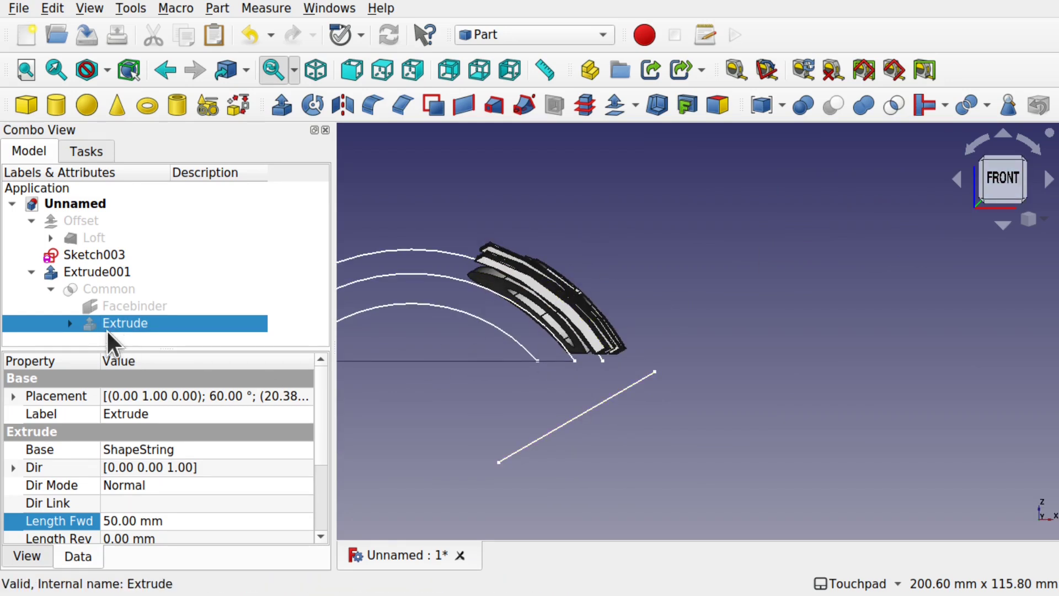
- Replace Extrude001 with a new 3 mm extrusion of the Common letter faces along the positive Z direction
click(90, 264)
key(Delete)
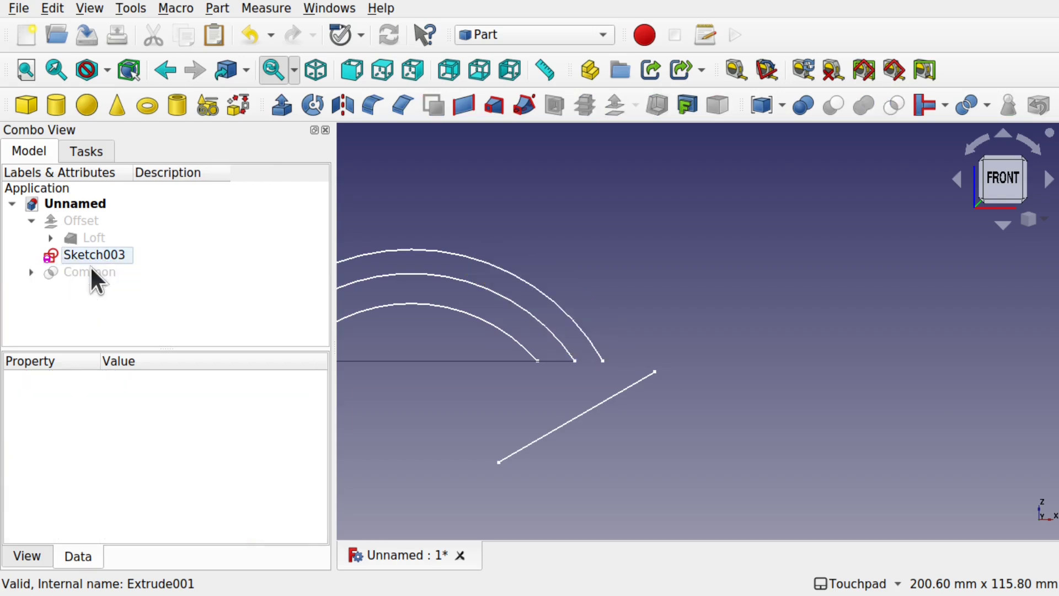
click(55, 271)
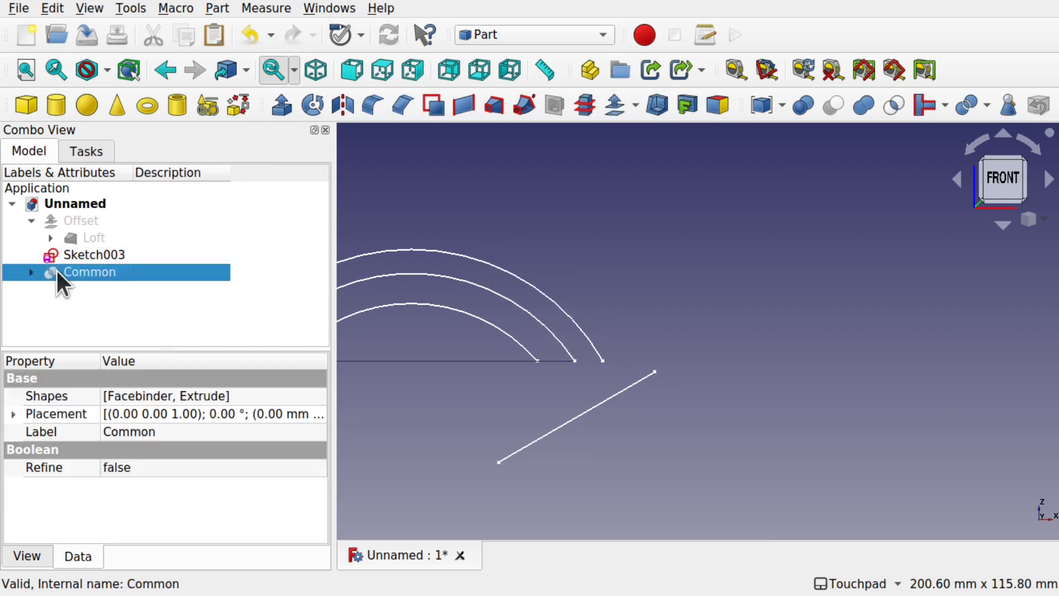
click(282, 107)
click(58, 438)
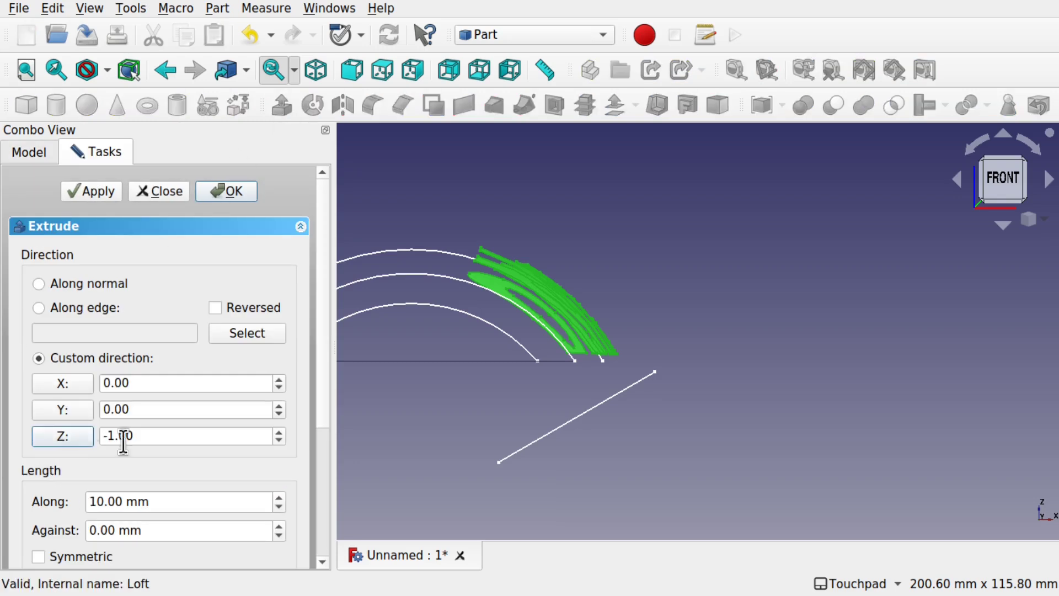
drag(102, 507, 91, 506)
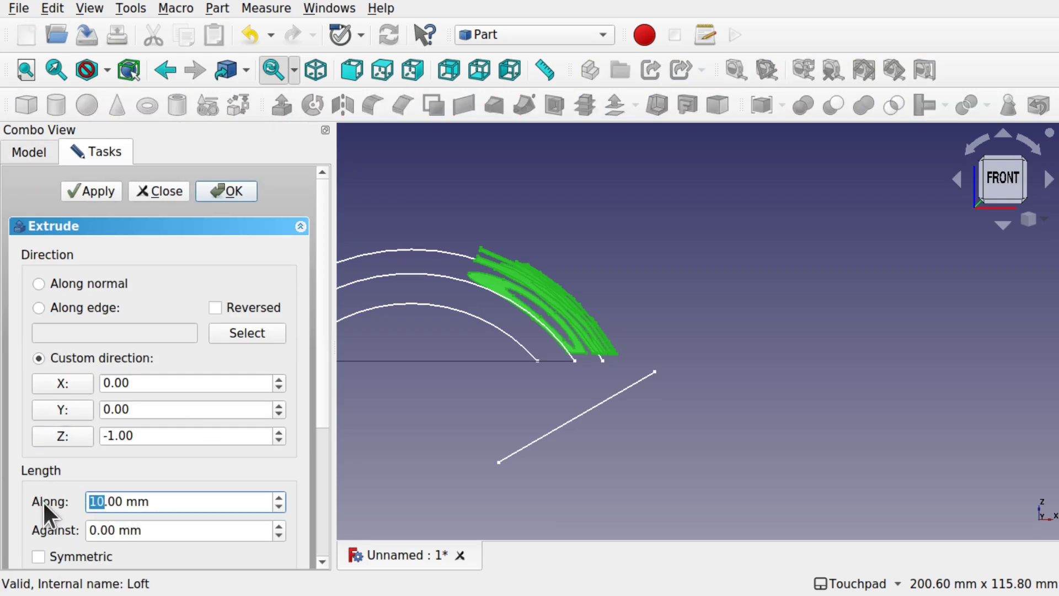
click(60, 436)
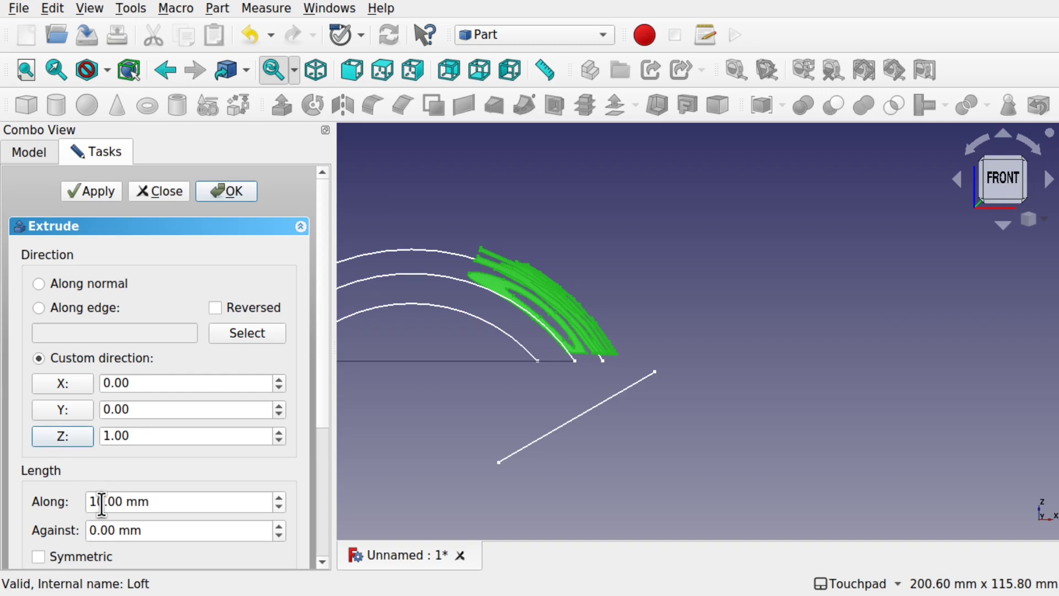
drag(102, 504, 55, 501)
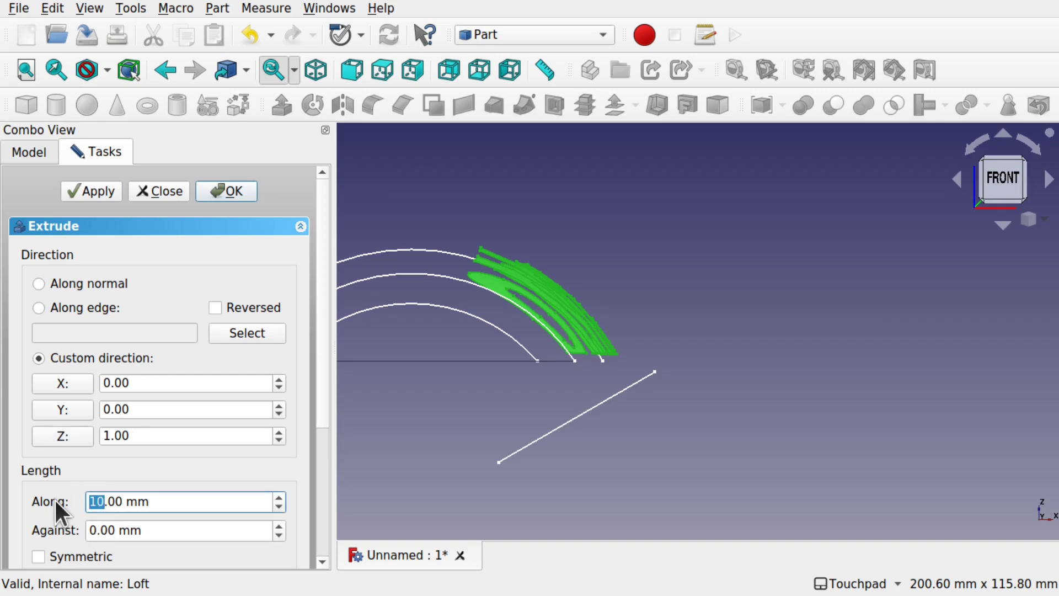
text(3)
click(226, 191)
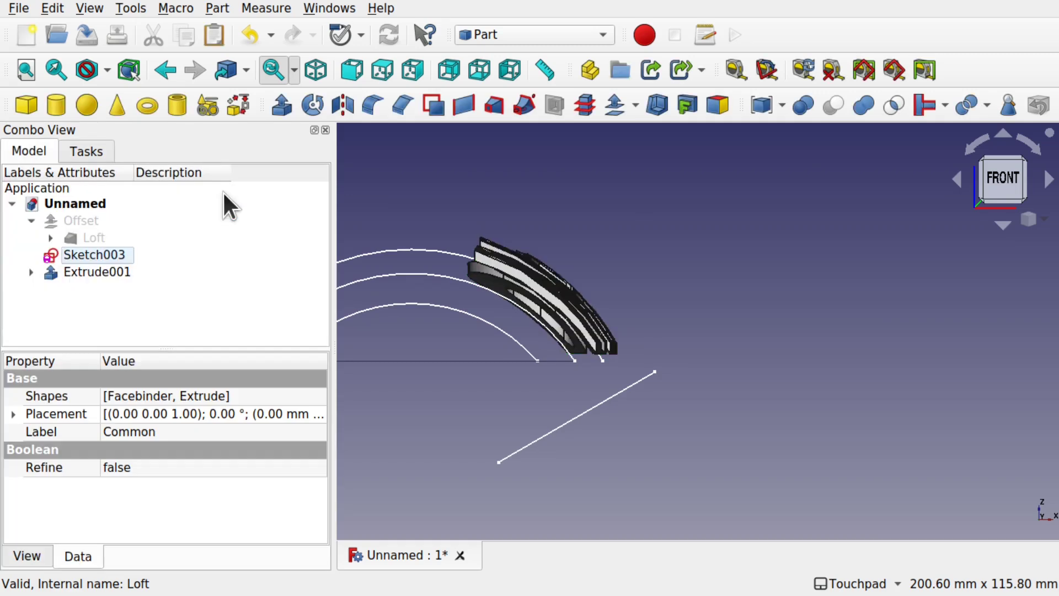
- Examine the vertically extruded letters up close and at an oblique angle against the curved profiles
scroll(516, 260, up, 6)
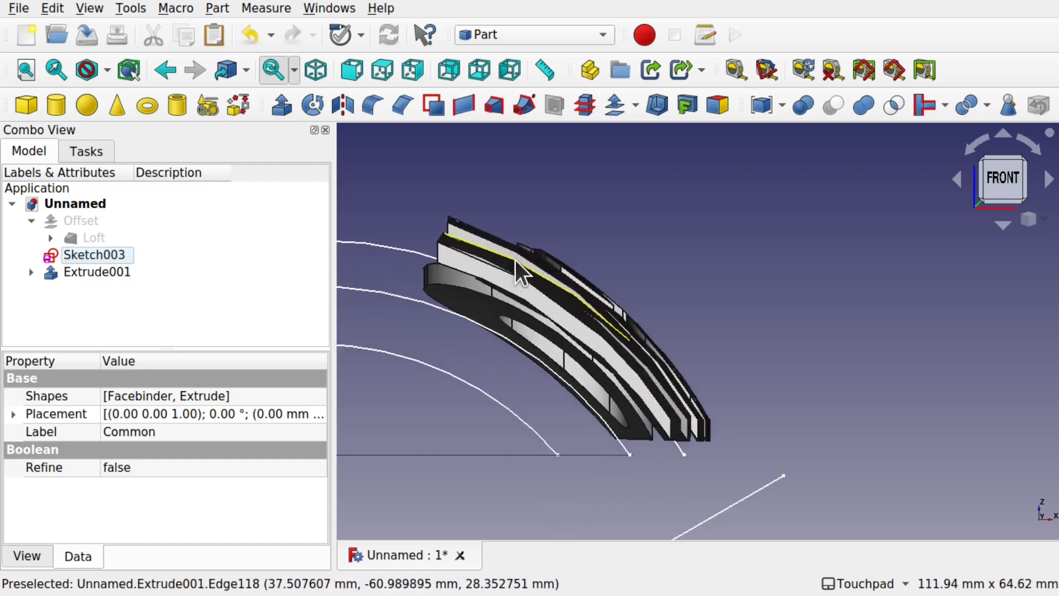
alt+drag(515, 260, 617, 280)
scroll(617, 281, down, 6)
scroll(618, 281, down, 1)
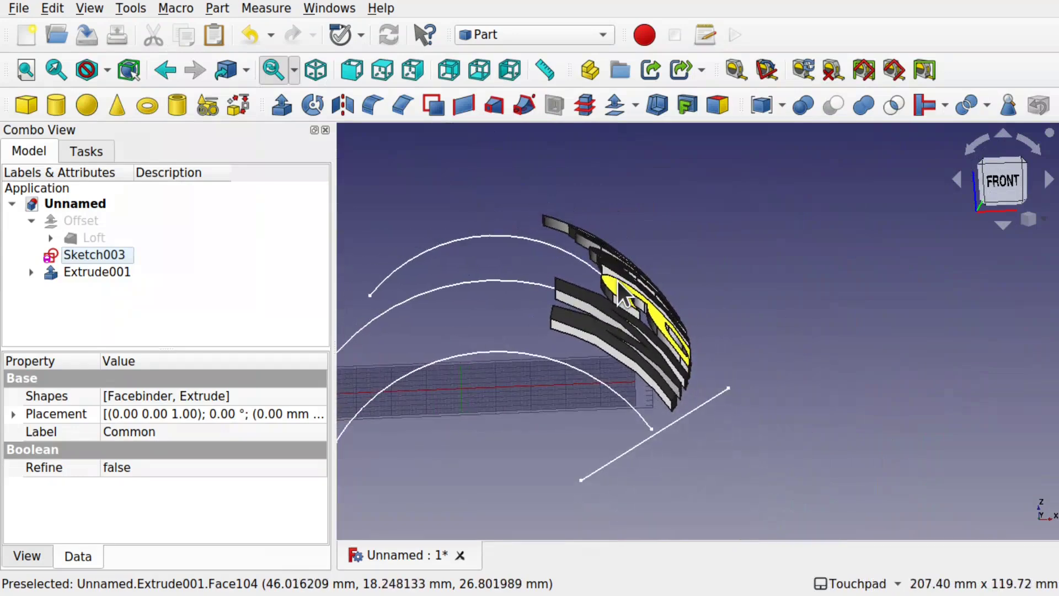
scroll(618, 281, up, 1)
click(116, 272)
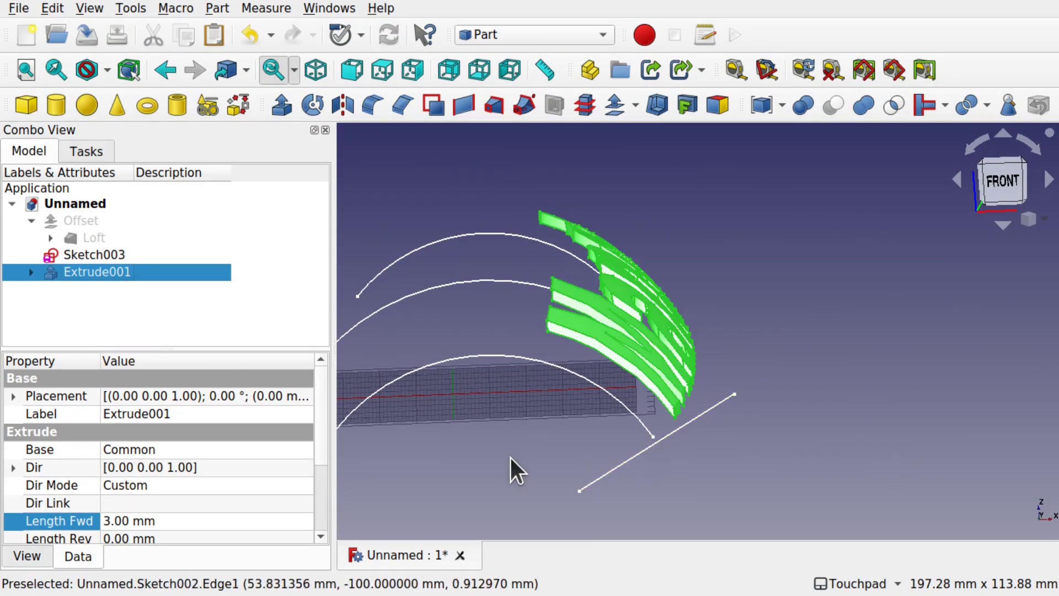
mouse_move(646, 414)
alt+mouse_down()
mouse_move(640, 359)
mouse_move(641, 389)
alt+mouse_up()
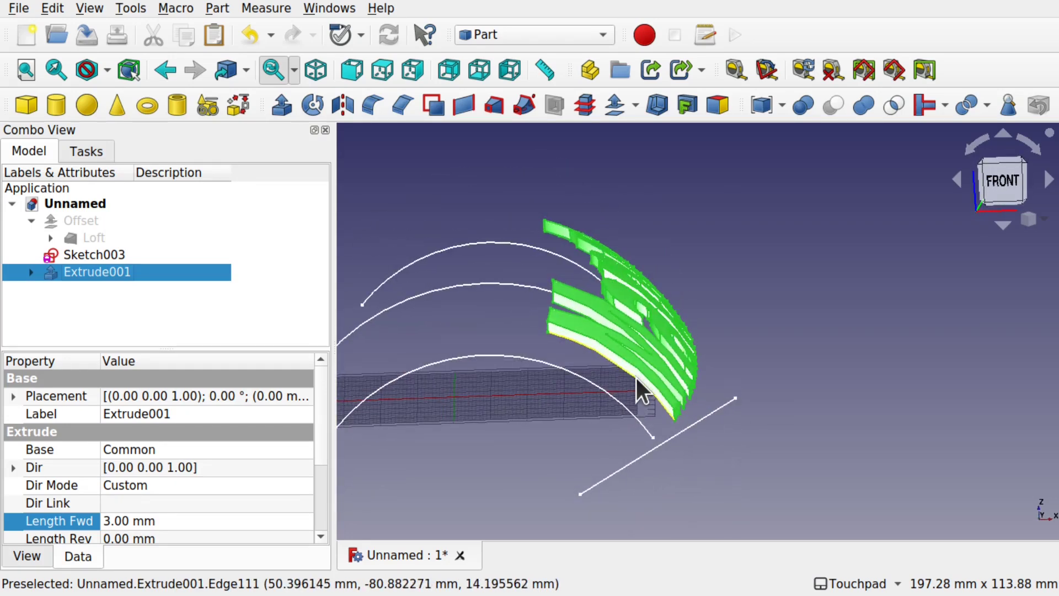
scroll(641, 391, down, 1)
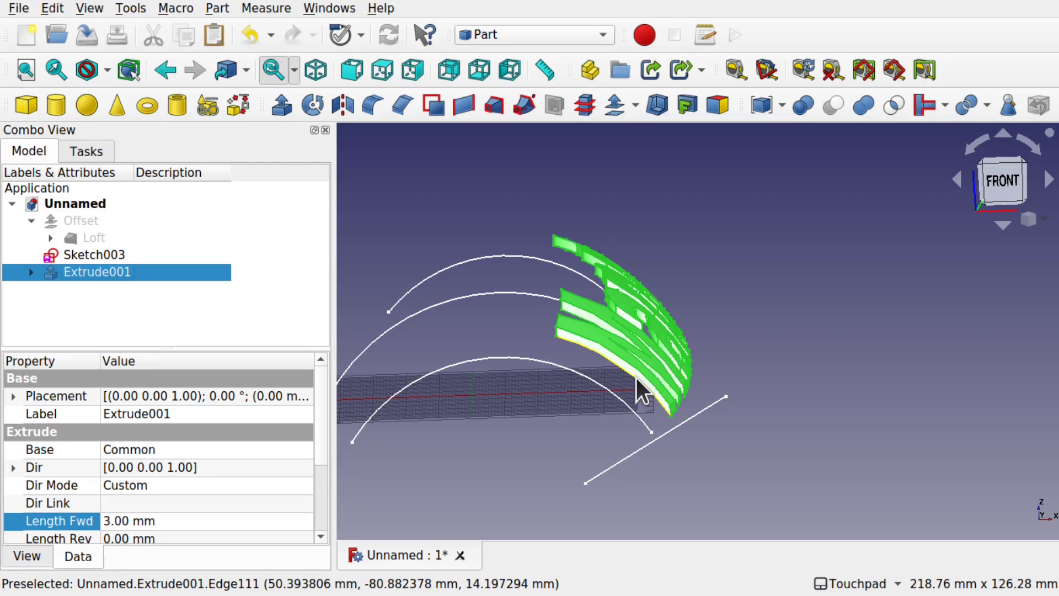
- Delete the Extrude001 letters and the Common intersection beneath them
click(91, 240)
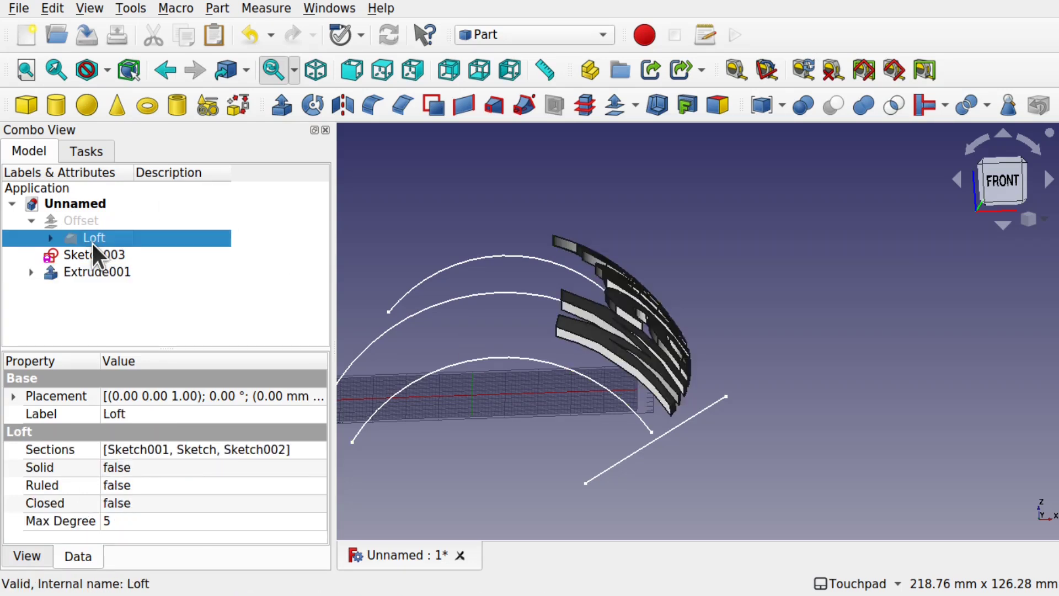
click(124, 271)
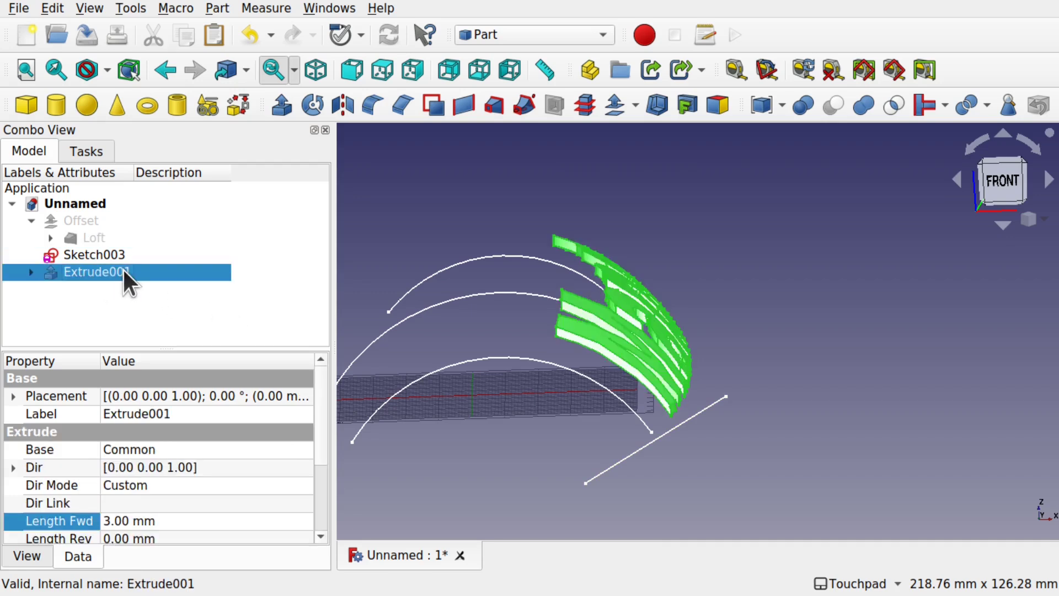
key(Delete)
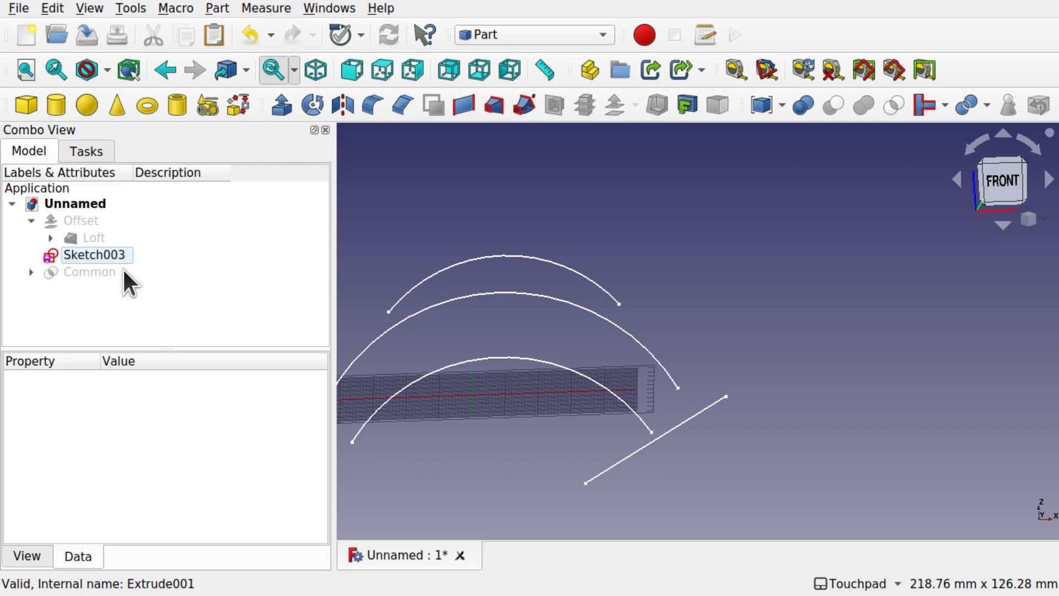
click(116, 272)
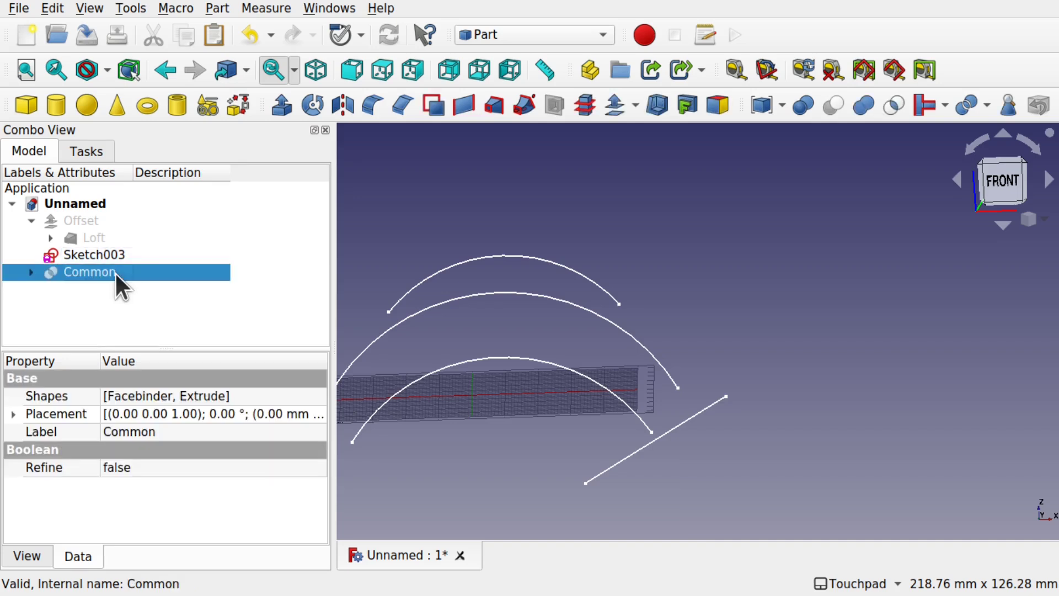
key(space)
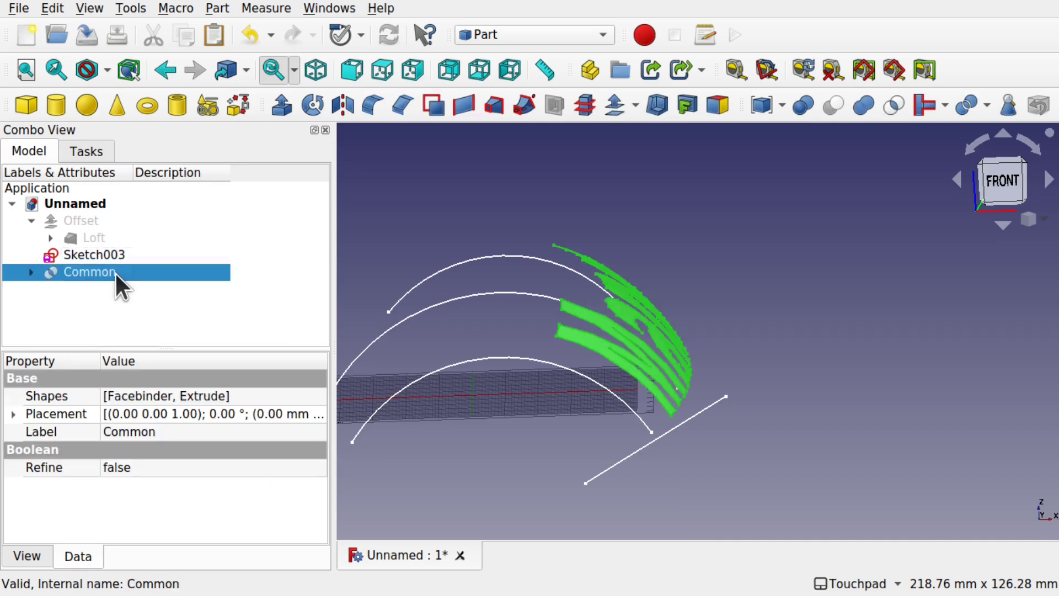
key(Delete)
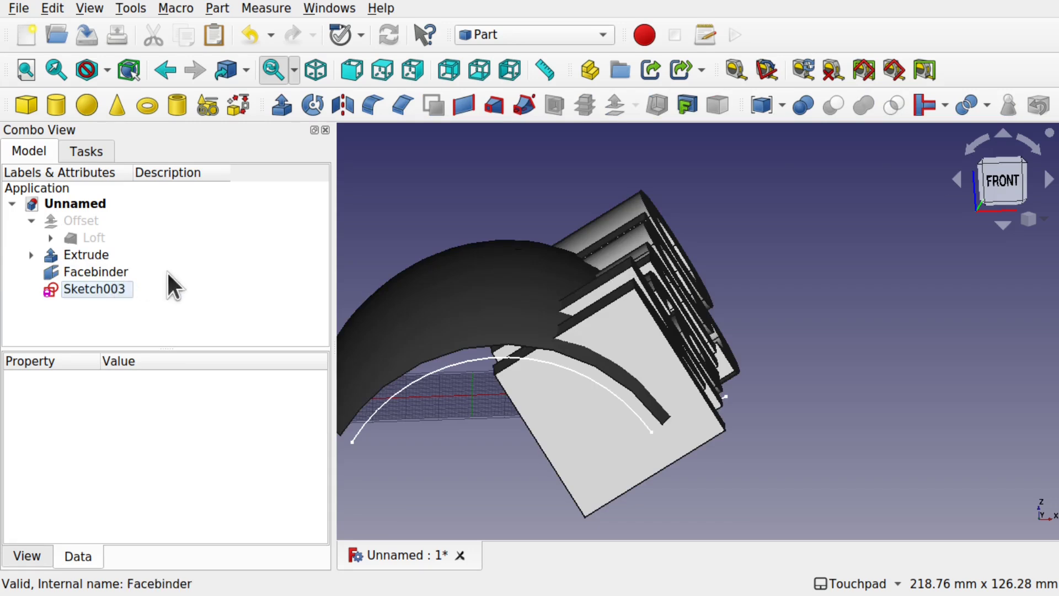
- Delete the Facebinder, Sketch003 and the text Extrude, keeping the ShapeString and the Offset shell
click(116, 270)
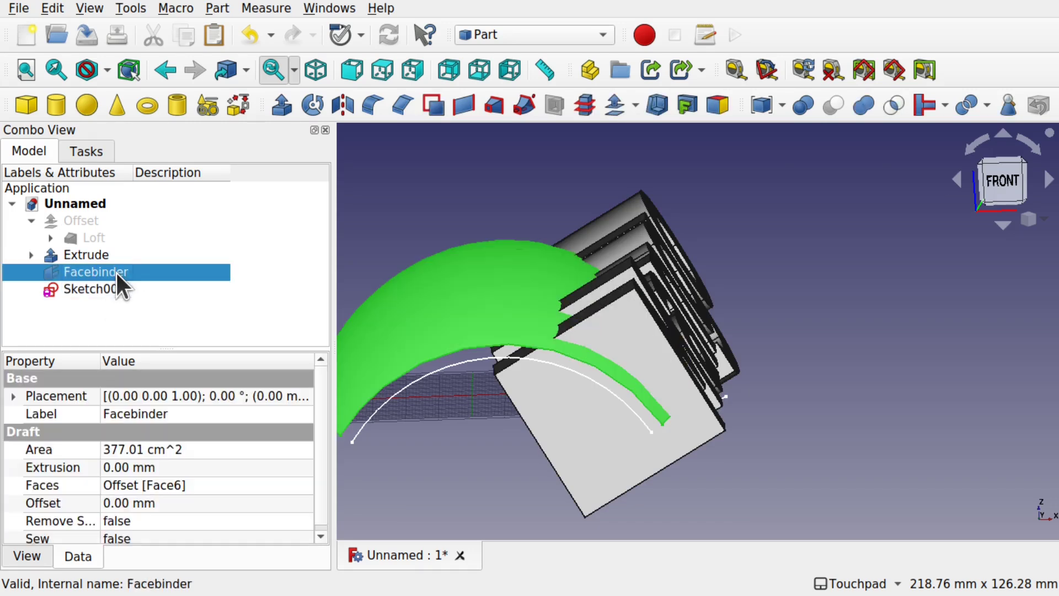
key(Delete)
click(115, 270)
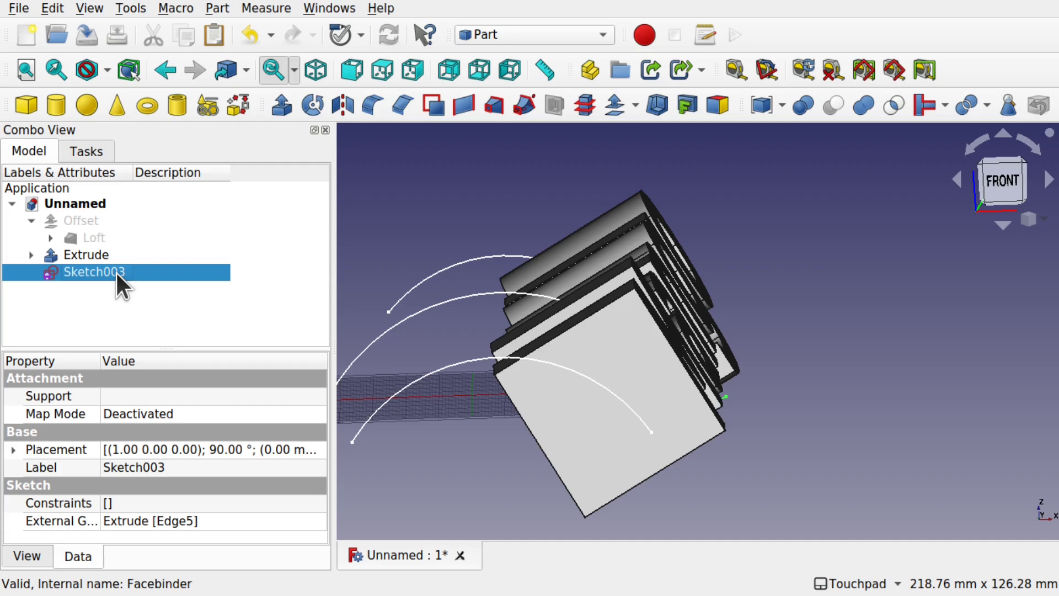
key(Delete)
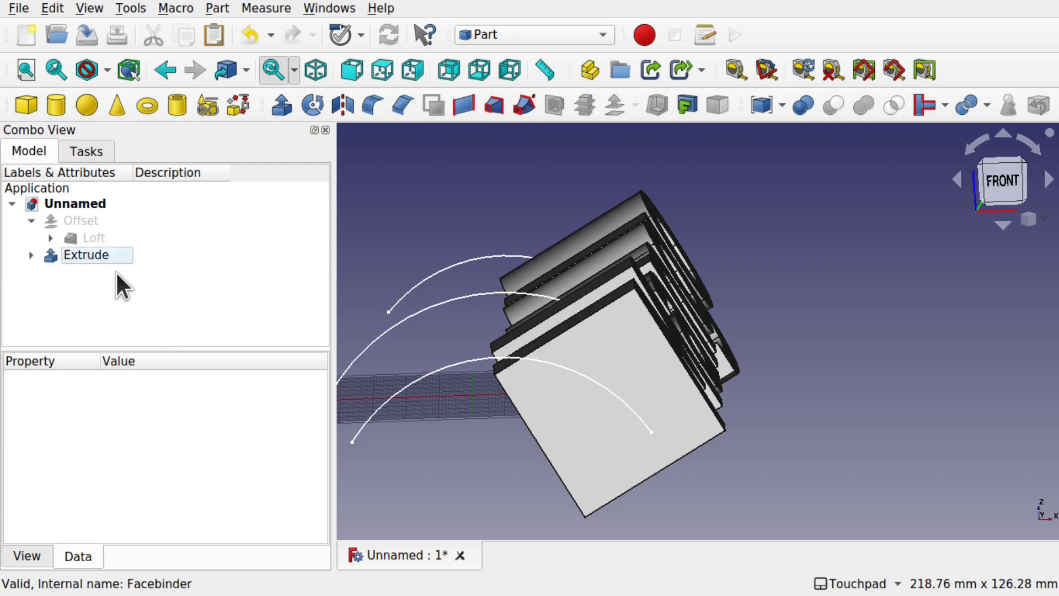
click(94, 250)
key(Delete)
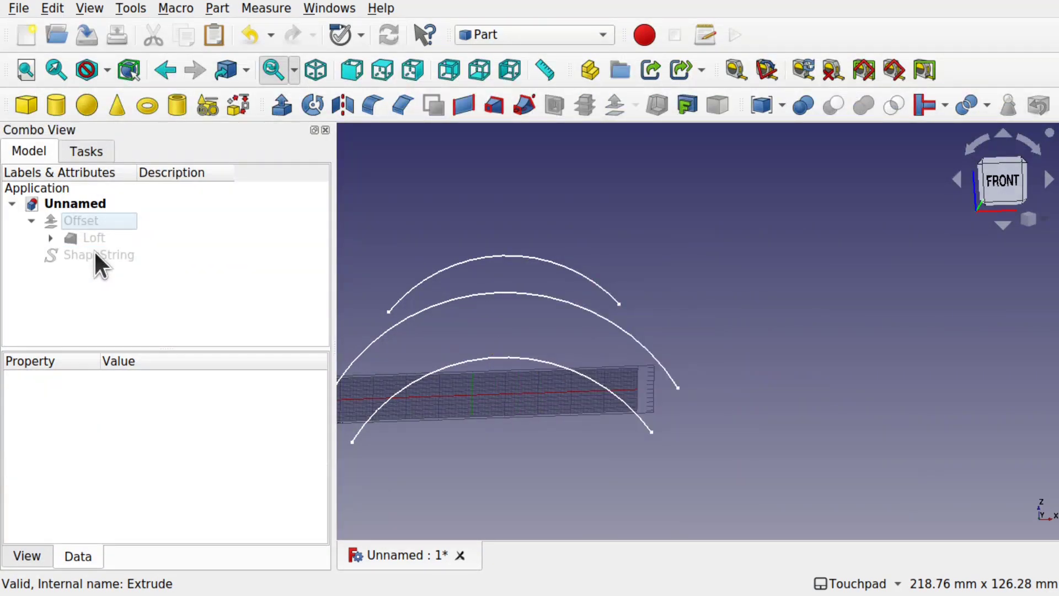
- Show the flat ShapeString text, the Loft surface and the Offset shell again
click(94, 250)
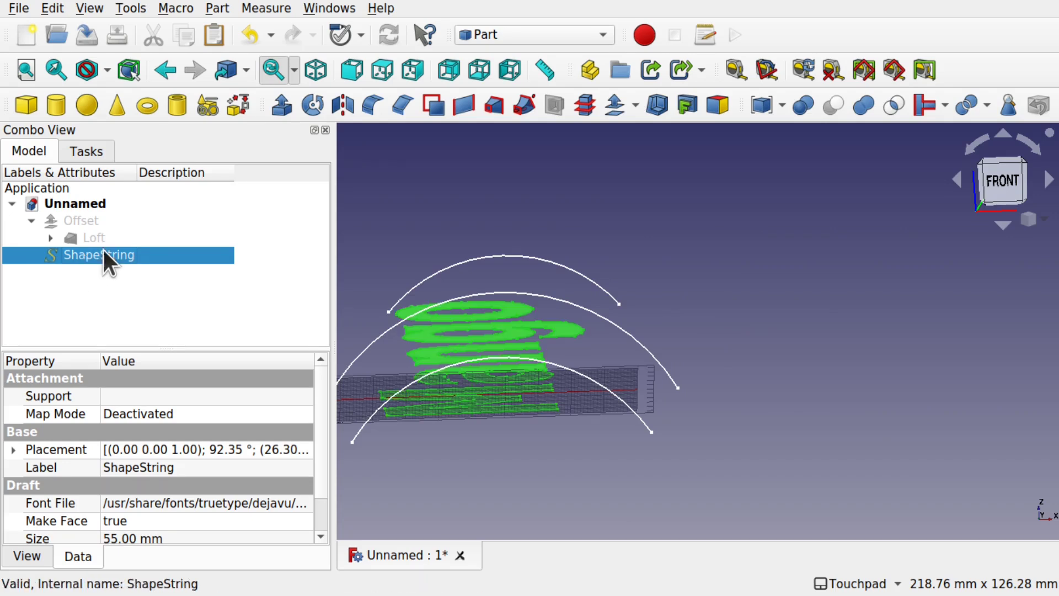
click(676, 310)
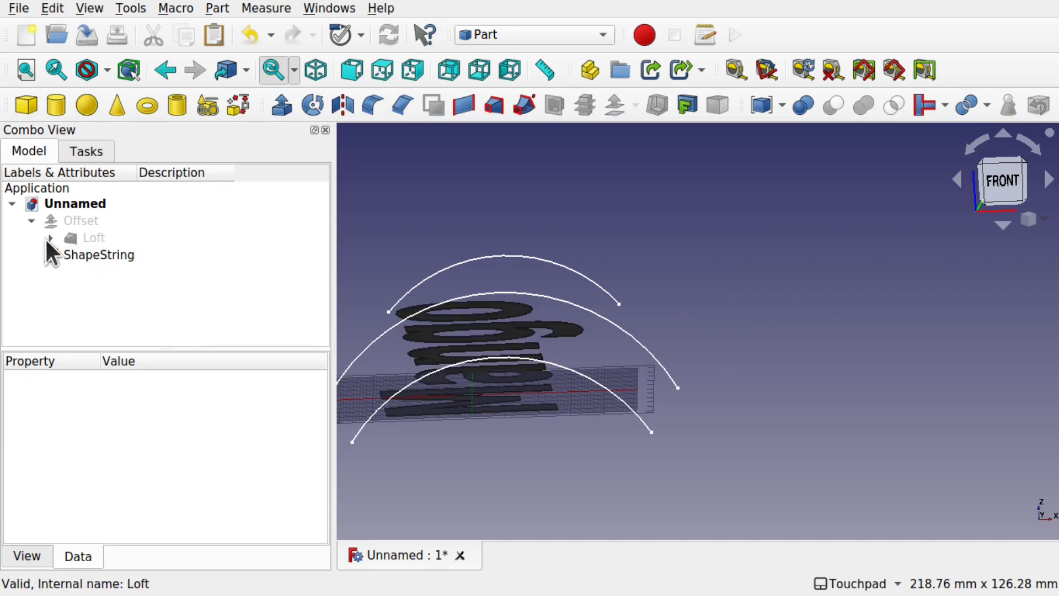
click(105, 240)
key(space)
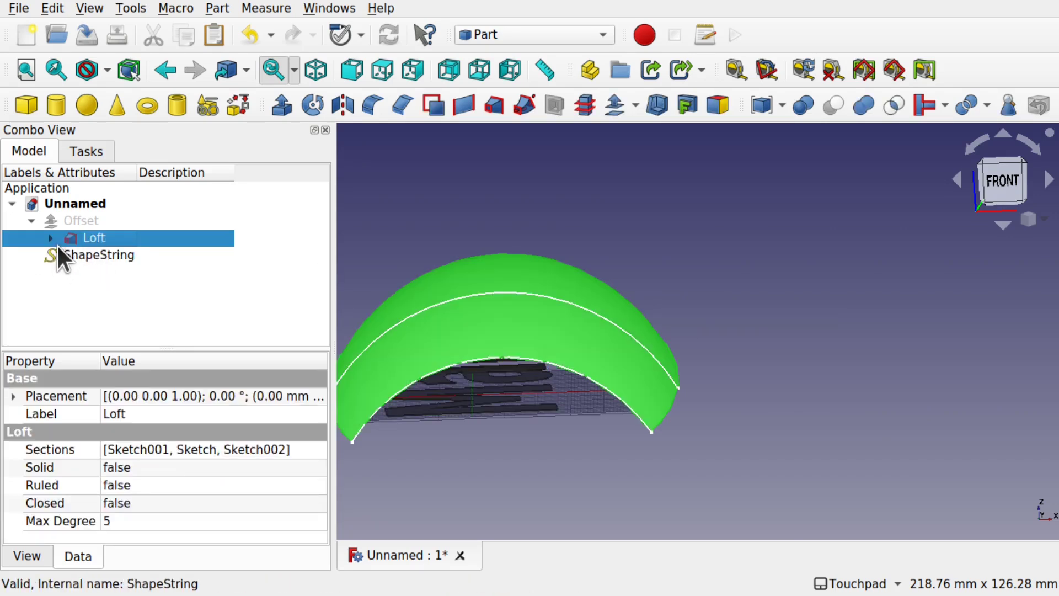
click(91, 221)
key(space)
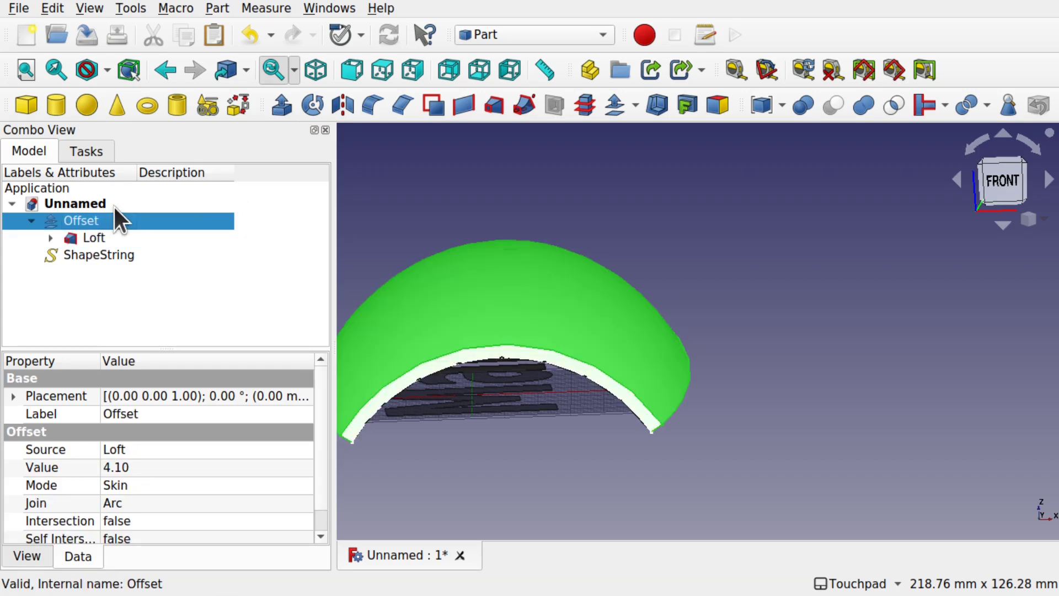
- Delete the Offset shell, keeping the Loft surface and the flat ShapeString
key(Delete)
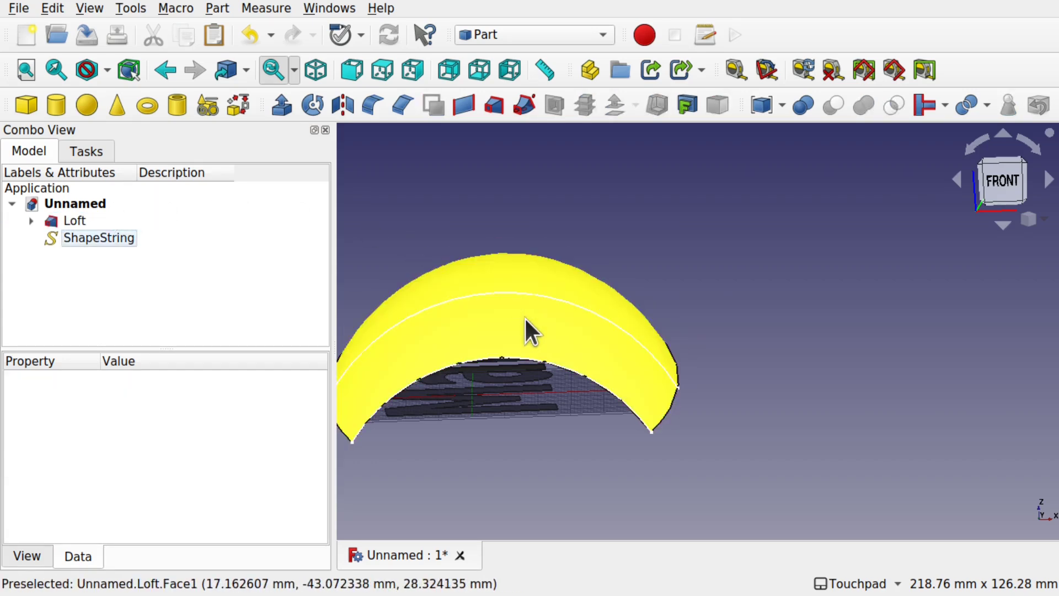
alt+middle_drag(525, 319, 653, 428)
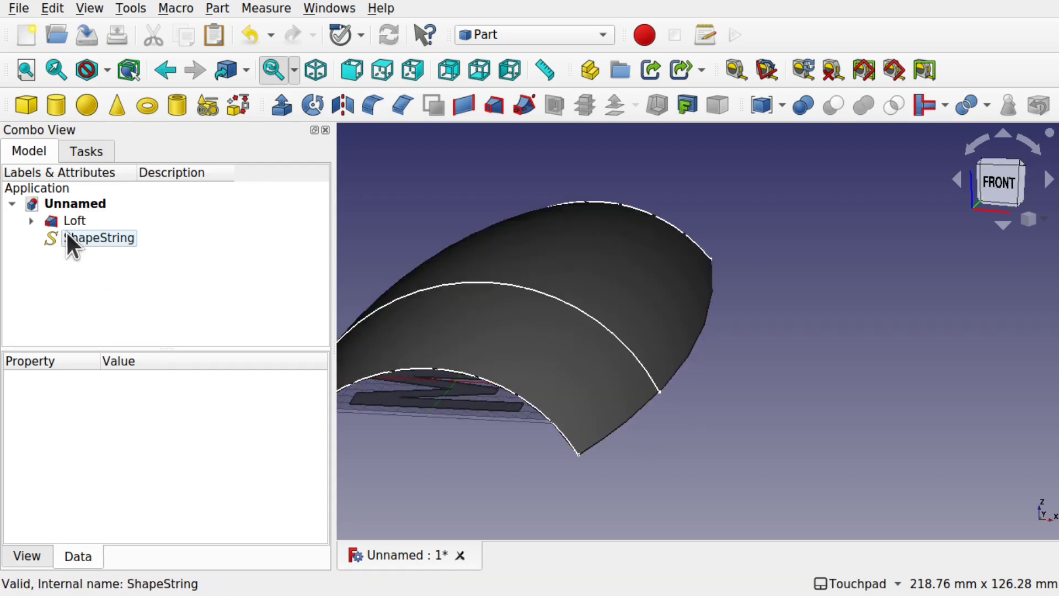
- Extrude the flat ShapeString text 50 mm along its normal so the letters pass through the Loft surface
click(91, 234)
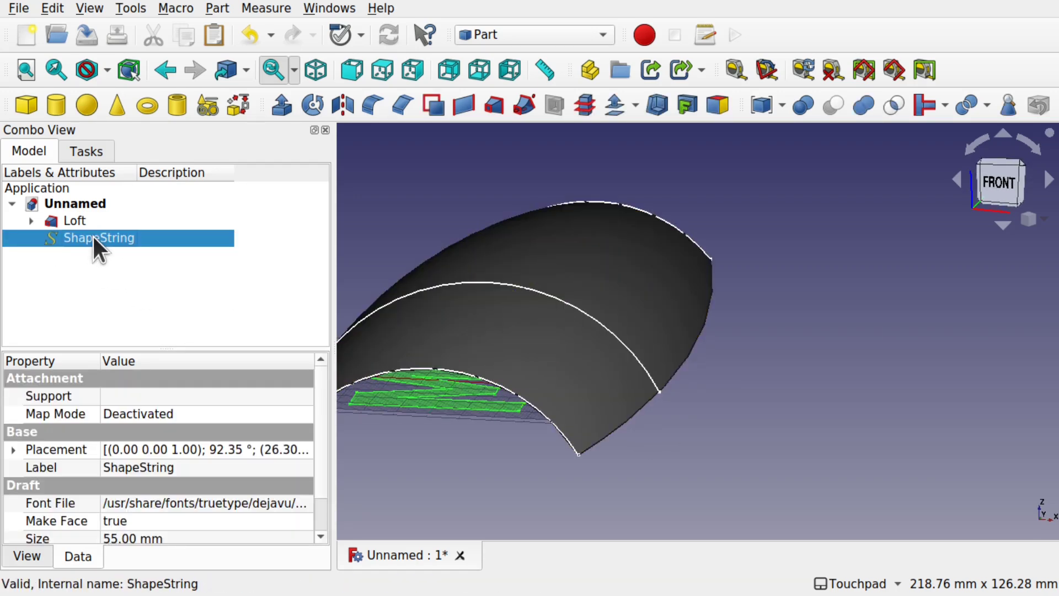
click(280, 106)
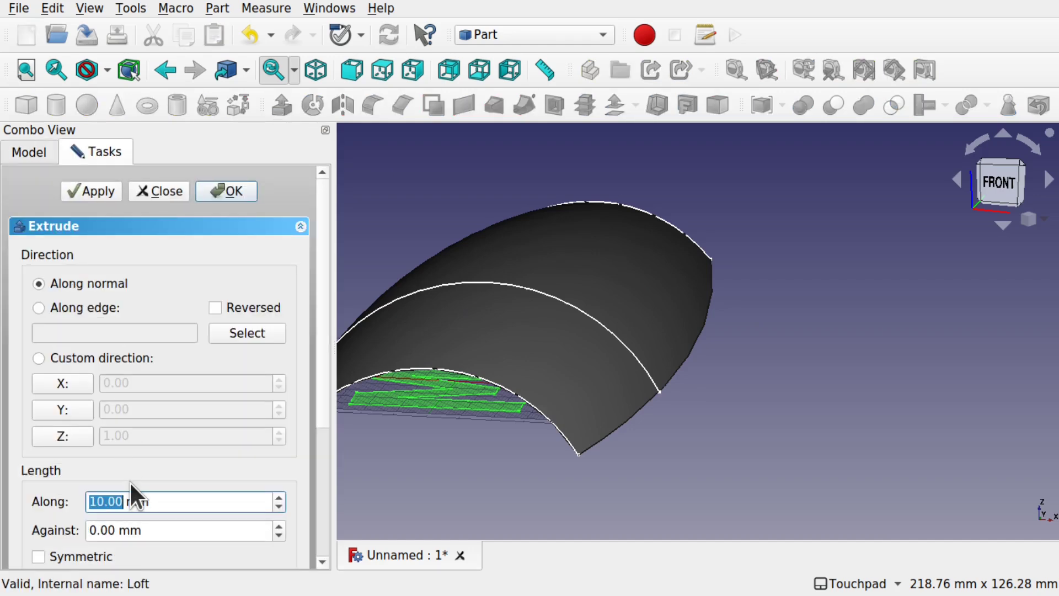
text(50)
key(Return)
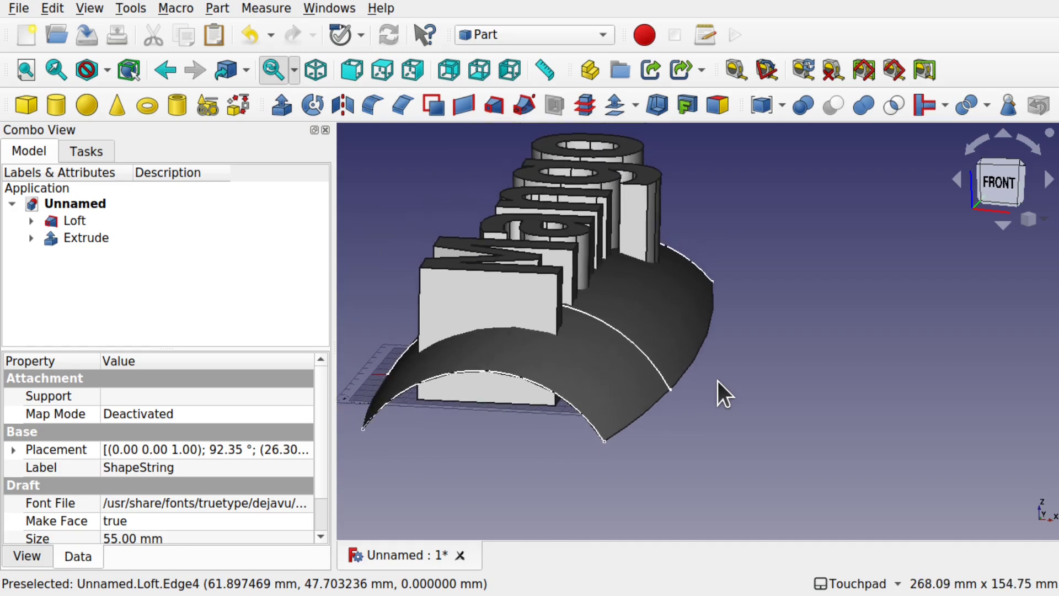
- Intersect the Loft surface with the extruded text to get curved letter faces
click(656, 307)
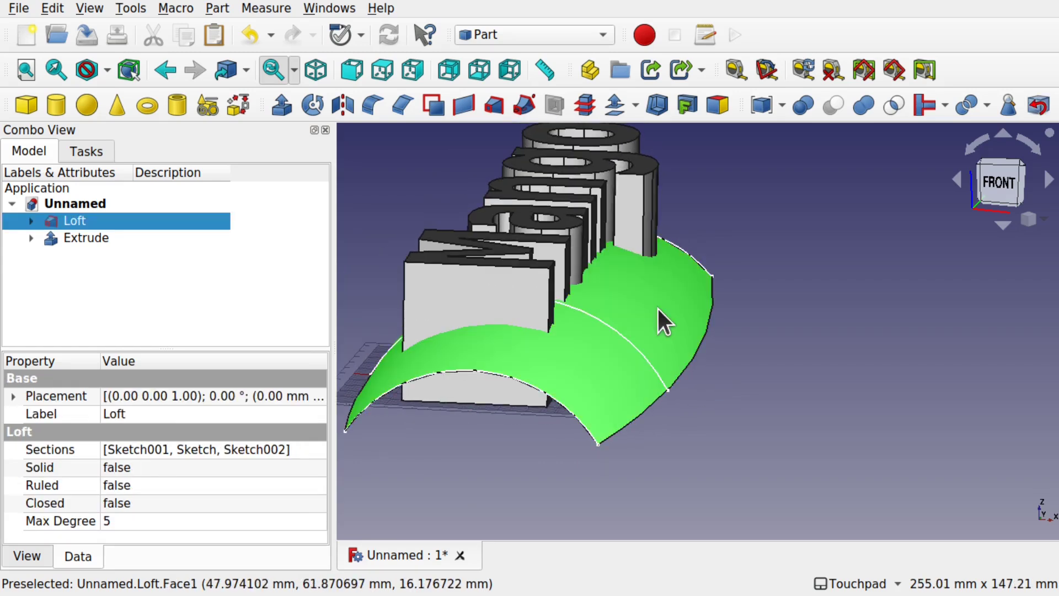
ctrl+click(469, 297)
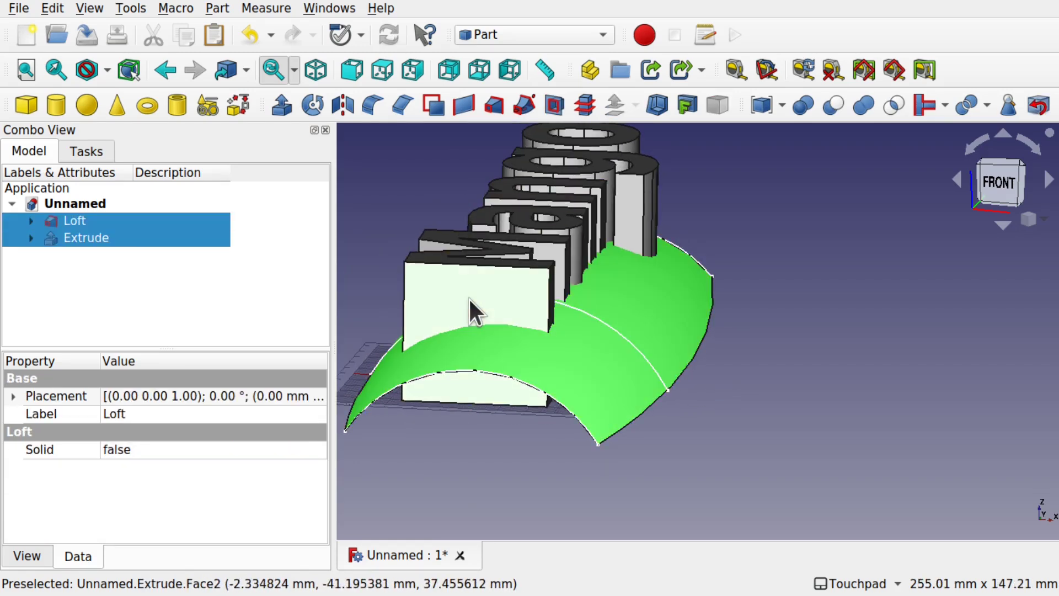
click(894, 105)
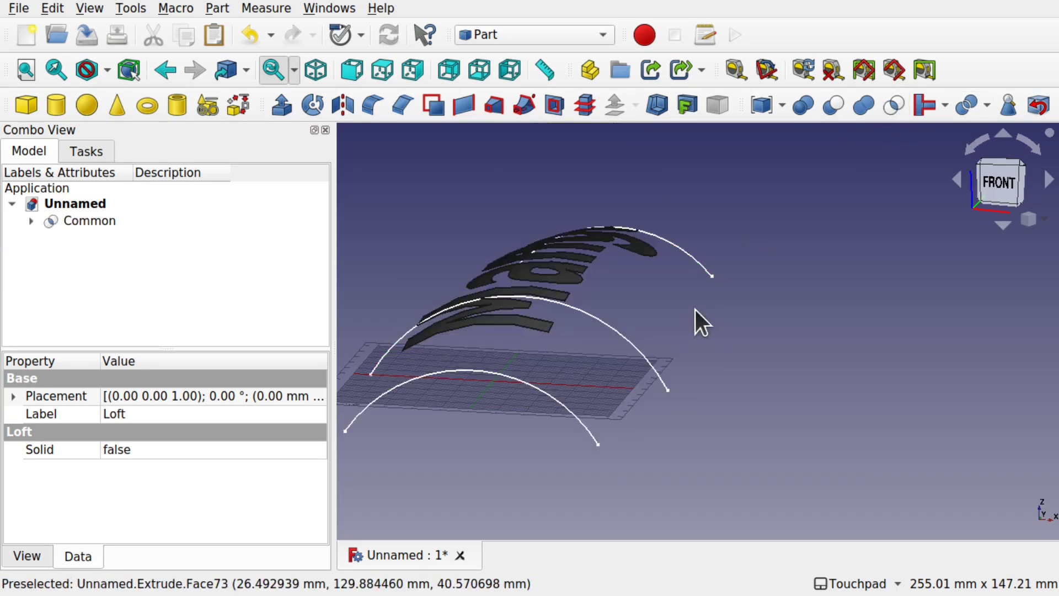
mouse_move(700, 319)
alt+mouse_down()
mouse_move(709, 264)
mouse_move(761, 300)
mouse_move(832, 220)
mouse_move(659, 215)
mouse_move(595, 239)
mouse_move(678, 371)
mouse_move(620, 403)
mouse_move(559, 332)
alt+mouse_up()
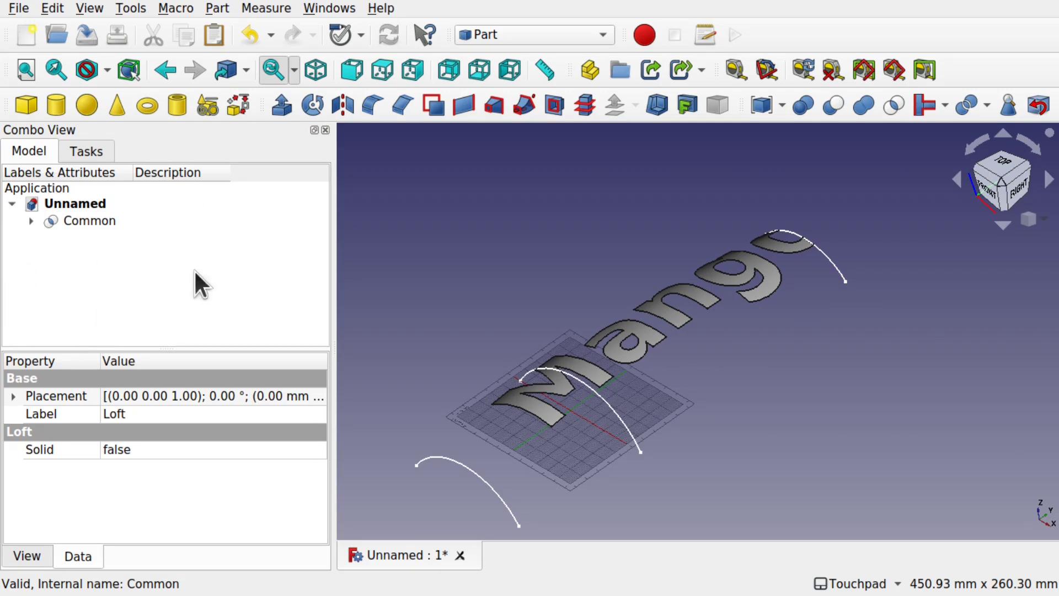
- Show the Loft surface inside the Common intersection again
click(30, 221)
click(101, 293)
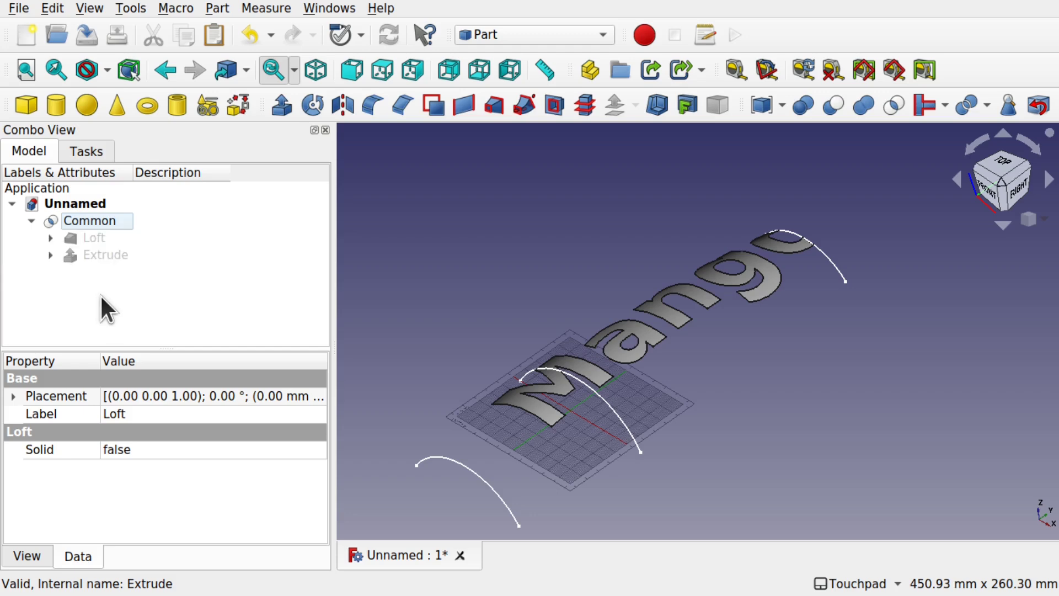
click(101, 241)
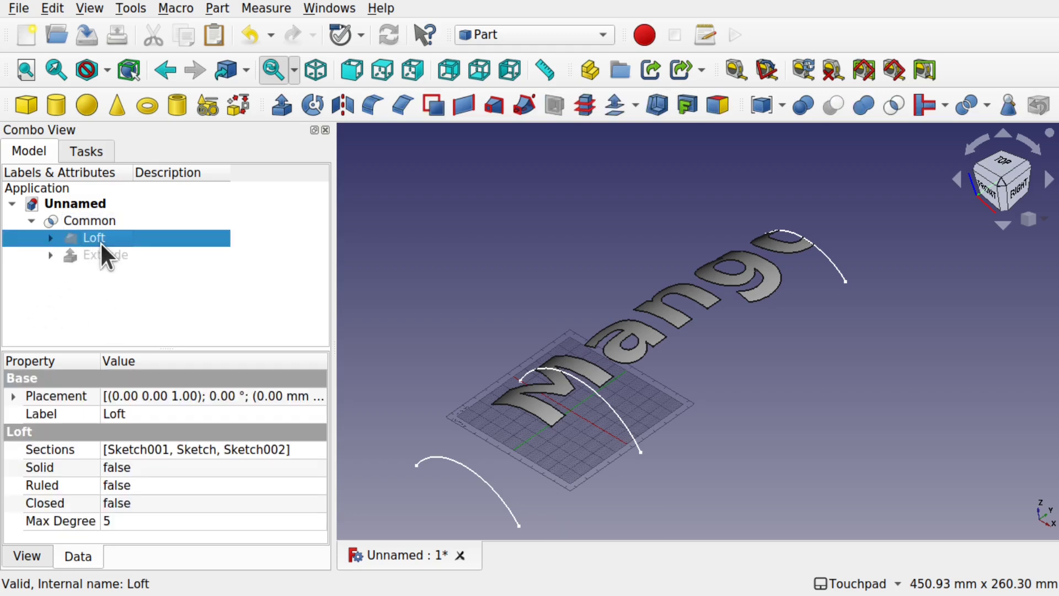
key(space)
click(564, 276)
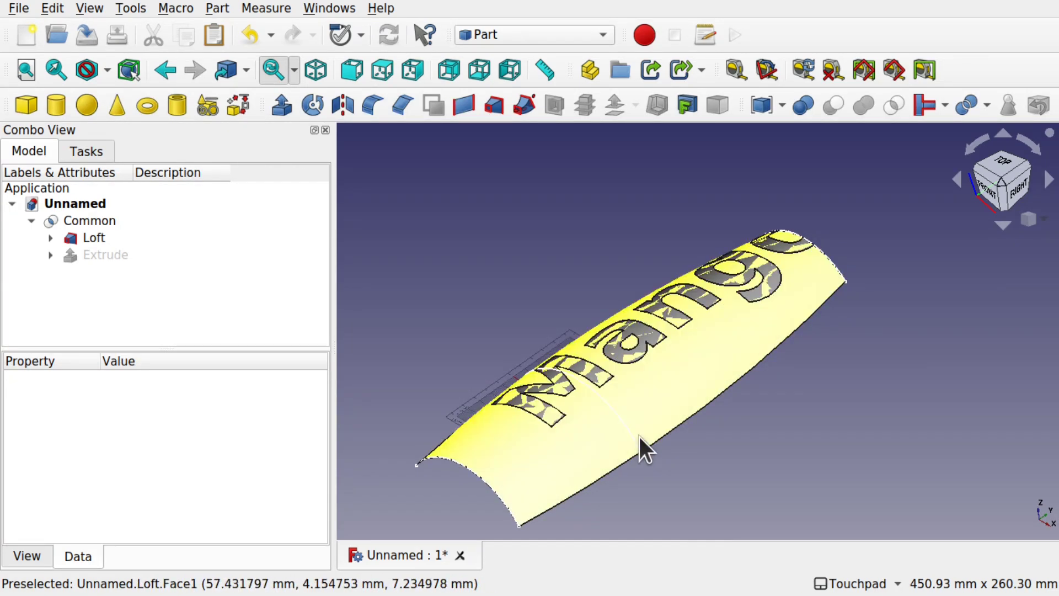
- Extrude the Common letter faces 3 mm in the custom direction Z 1.00
click(103, 220)
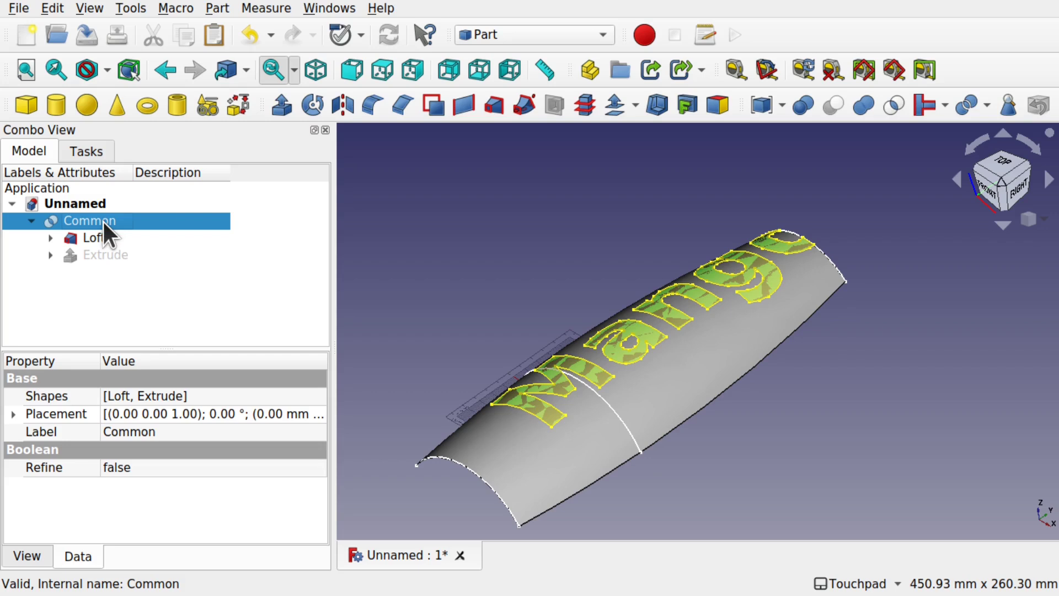
click(289, 106)
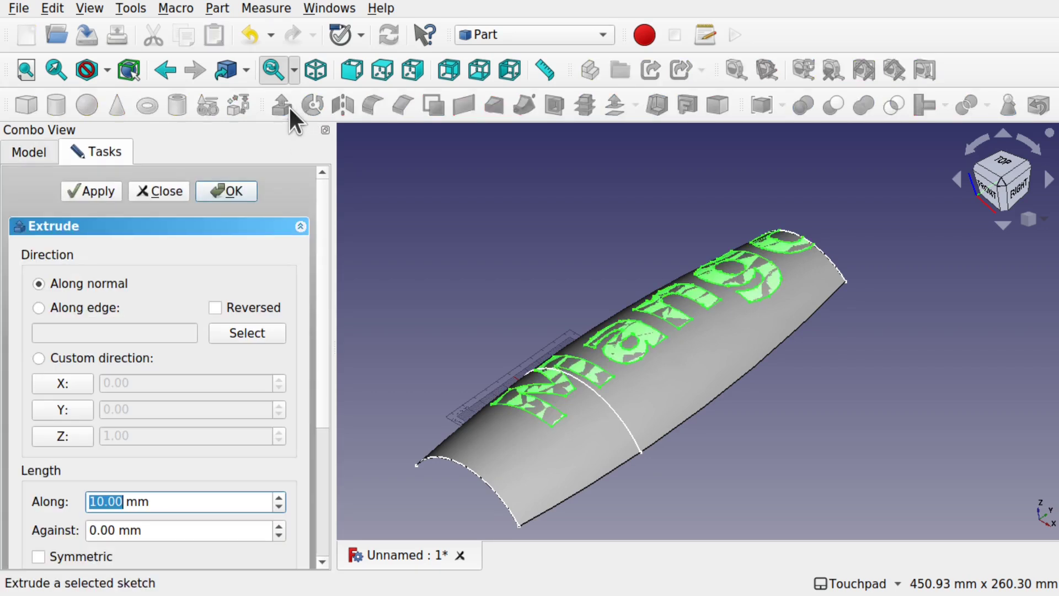
click(70, 432)
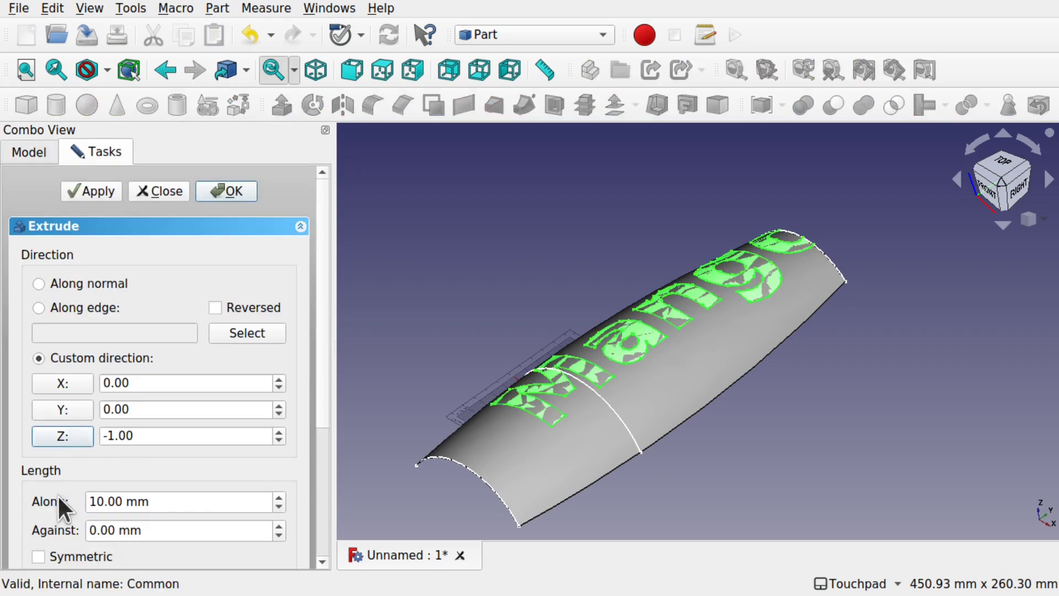
click(60, 434)
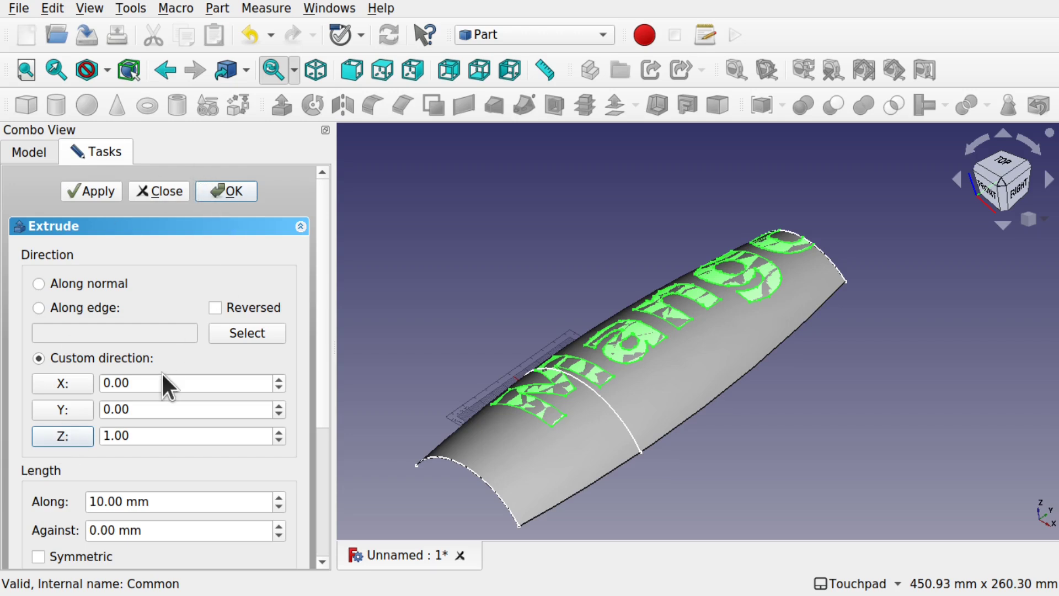
drag(106, 501, 58, 506)
text(3)
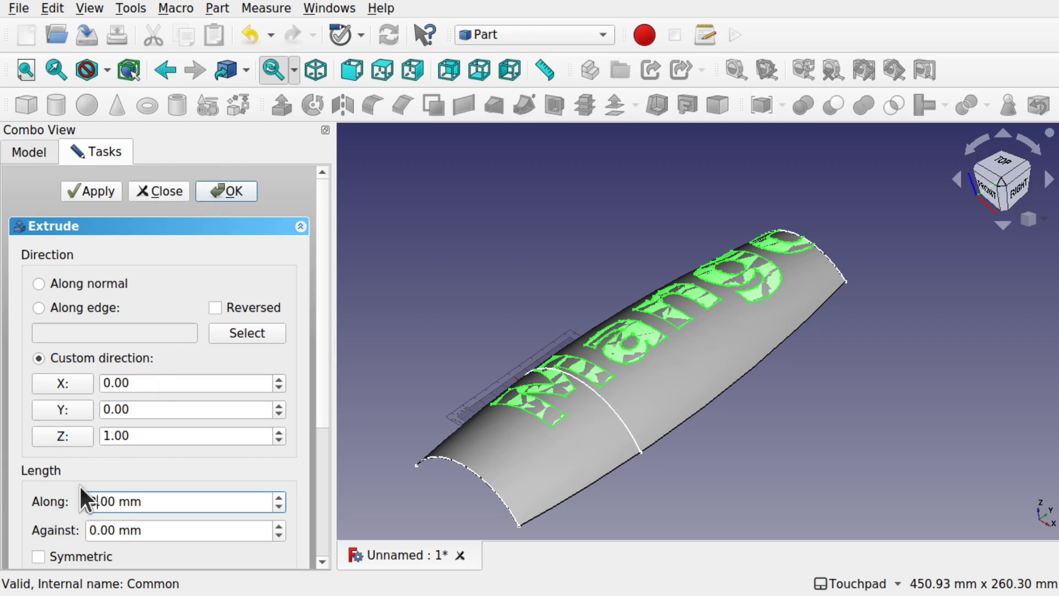
click(225, 191)
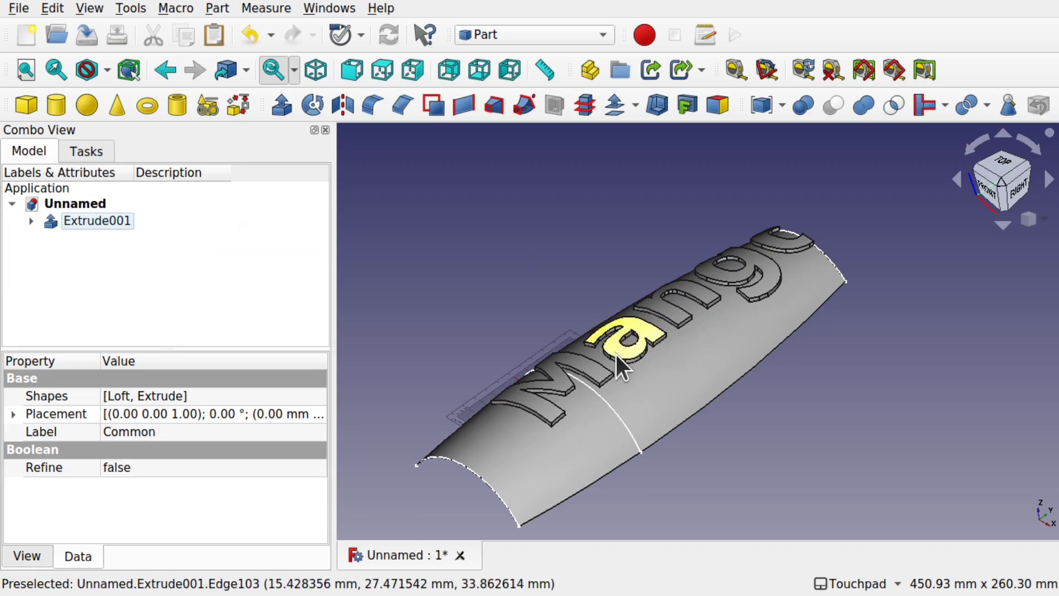
- Start a 3D Offset of the Loft surface beneath the raised letters
shift+drag(615, 352, 691, 416)
click(671, 384)
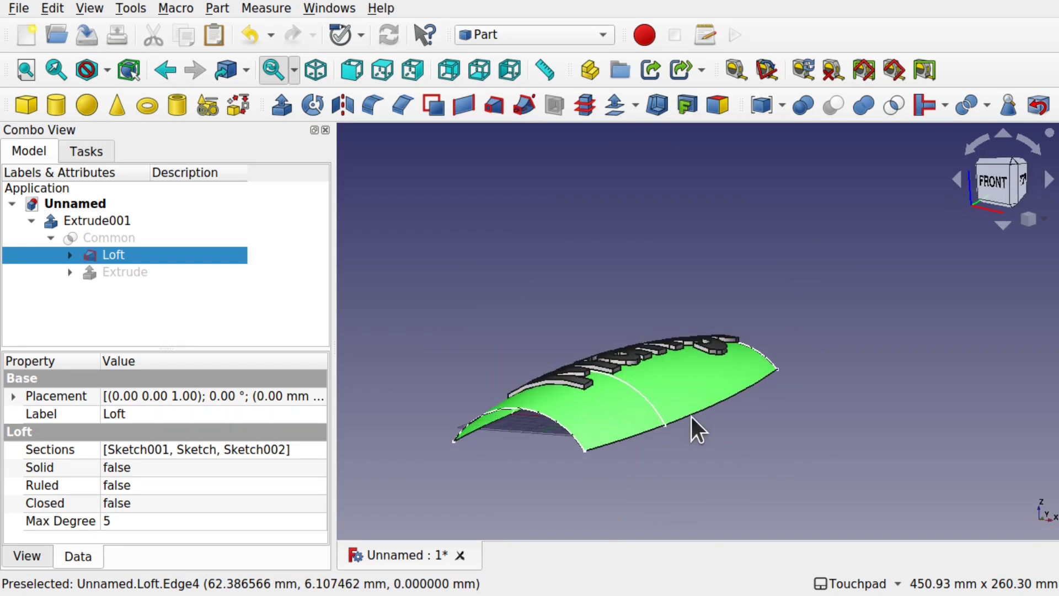
click(617, 108)
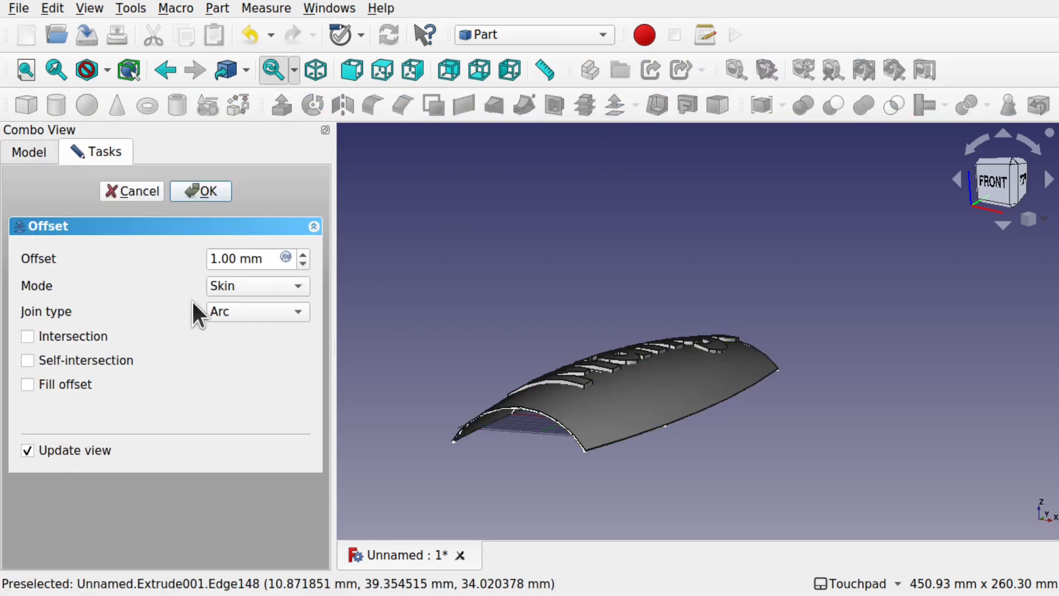